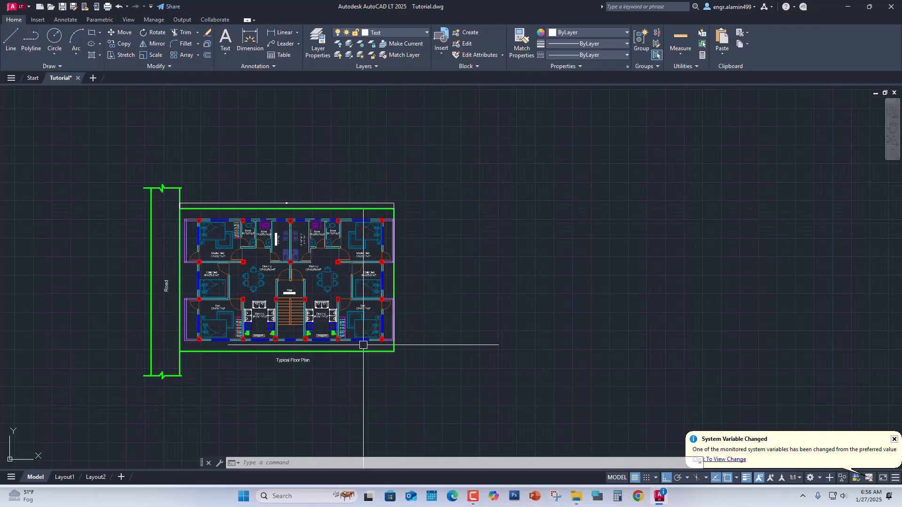
Step: Copy the whole typical floor plan with its road and title horizontally into the empty space beside the original
{"action": "left_click", "coordinate": [494, 416]}
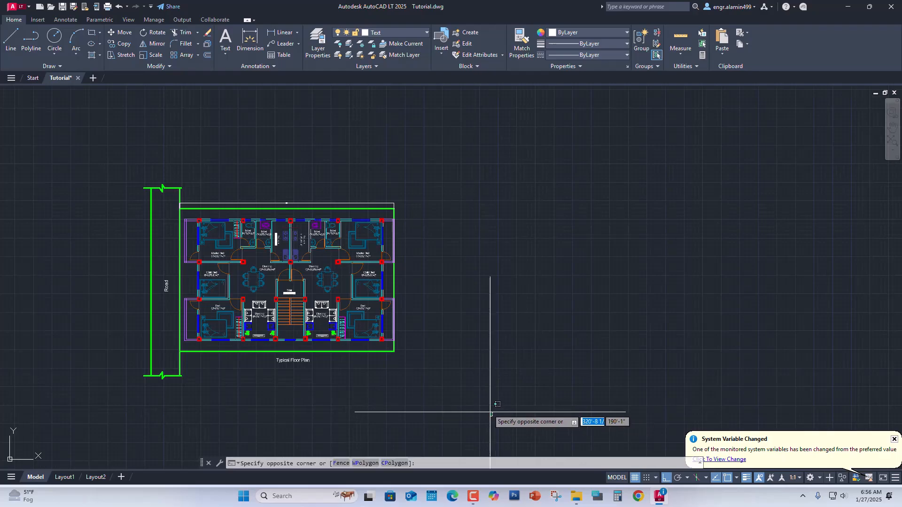
{"action": "left_click", "coordinate": [103, 134]}
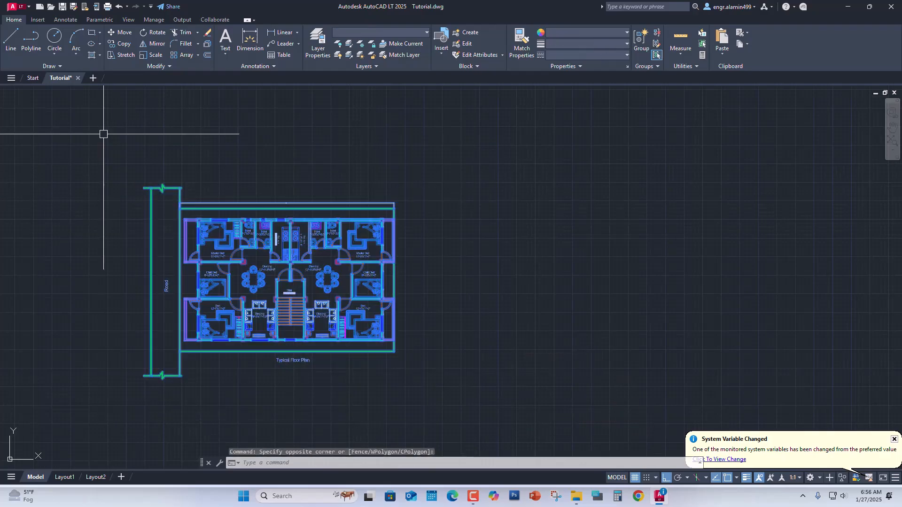
{"action": "type", "text": "co"}
{"action": "key", "text": "Return"}
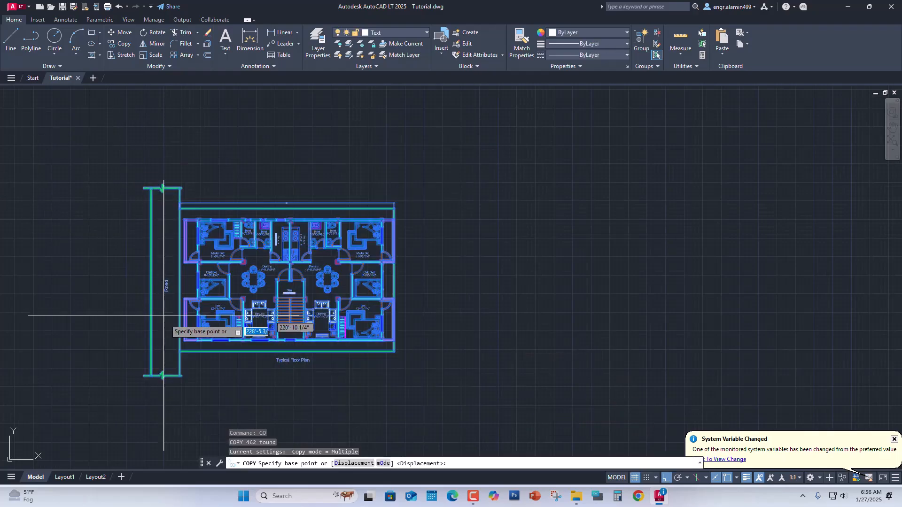
{"action": "left_click", "coordinate": [181, 350]}
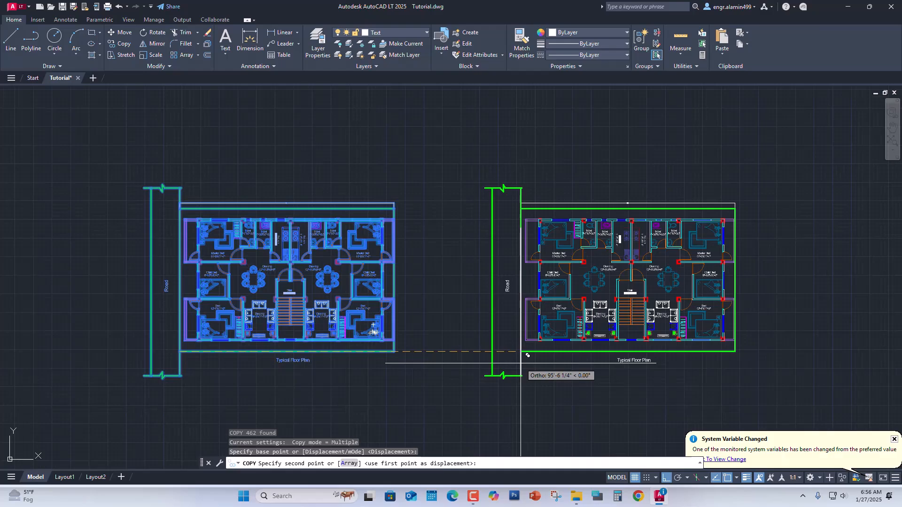
{"action": "left_click", "coordinate": [497, 350]}
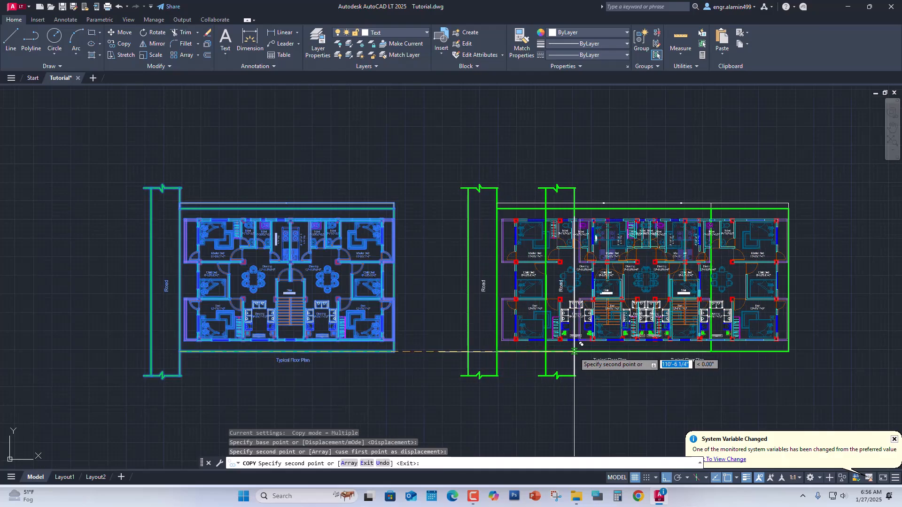
{"action": "key", "text": "Escape"}
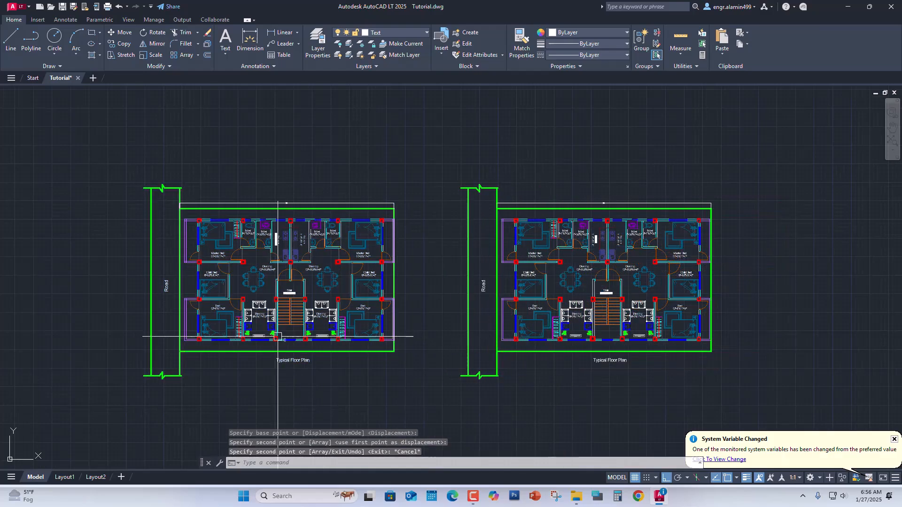
Step: Try to erase the lower break line together with both road side lines of the copied plan
{"action": "middle_click_drag", "start_coordinate": [190, 348], "coordinate": [221, 350]}
{"action": "scroll", "coordinate": [233, 346], "scroll_direction": "up", "scroll_amount": 1}
{"action": "middle_click_drag", "start_coordinate": [318, 329], "coordinate": [261, 342]}
{"action": "scroll", "coordinate": [263, 341], "scroll_direction": "down", "scroll_amount": 1}
{"action": "middle_click_drag", "start_coordinate": [362, 332], "coordinate": [311, 336]}
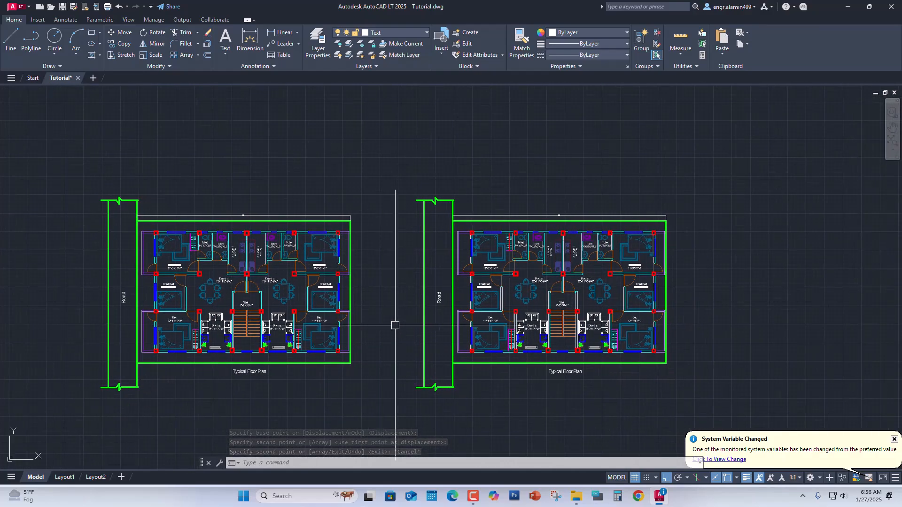
{"action": "scroll", "coordinate": [491, 421], "scroll_direction": "up", "scroll_amount": 2}
{"action": "left_click", "coordinate": [481, 404]}
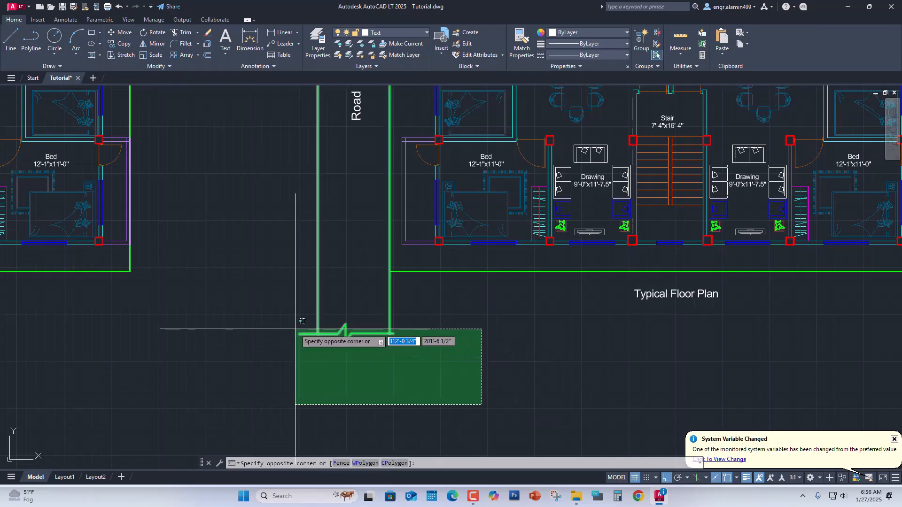
{"action": "left_click", "coordinate": [272, 314]}
{"action": "key", "text": "Delete"}
{"action": "scroll", "coordinate": [296, 324], "scroll_direction": "down", "scroll_amount": 1}
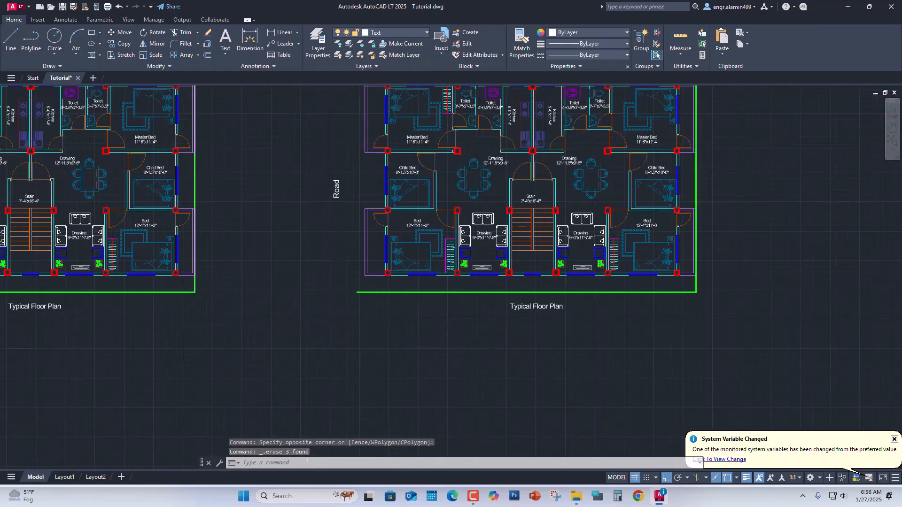
{"action": "scroll", "coordinate": [307, 286], "scroll_direction": "down", "scroll_amount": 2}
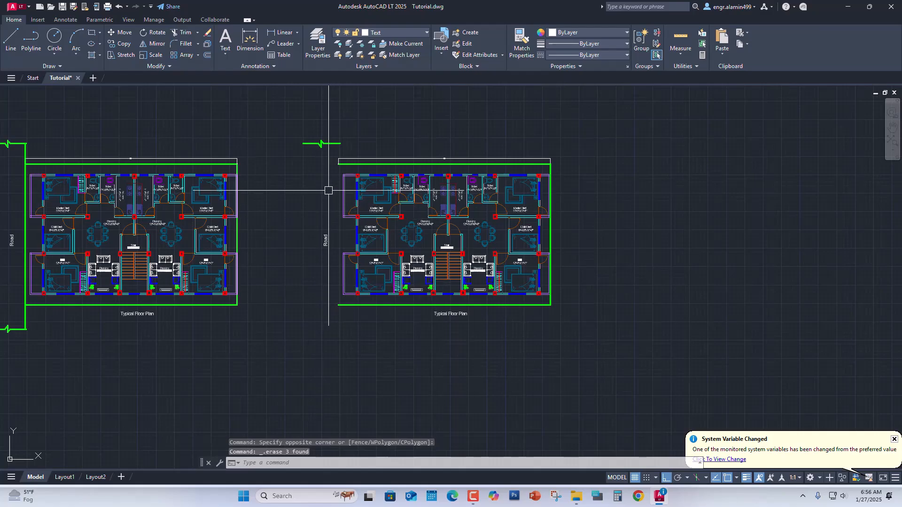
Step: Undo the last erase of the copied plan's road lines
{"action": "key", "text": "ctrl+z"}
{"action": "key", "text": "ctrl+z"}
{"action": "scroll", "coordinate": [347, 232], "scroll_direction": "down", "scroll_amount": 6}
{"action": "middle_click_drag", "start_coordinate": [346, 232], "coordinate": [348, 248]}
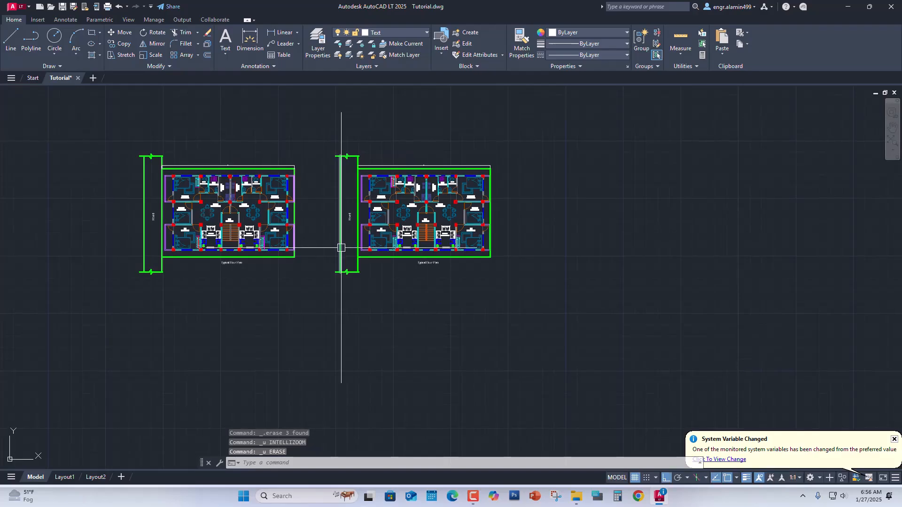
Step: Trim the copied plan's inner road line where it runs past the upper and lower corners of the plot boundary
{"action": "type", "text": "r"}
{"action": "key", "text": "Return"}
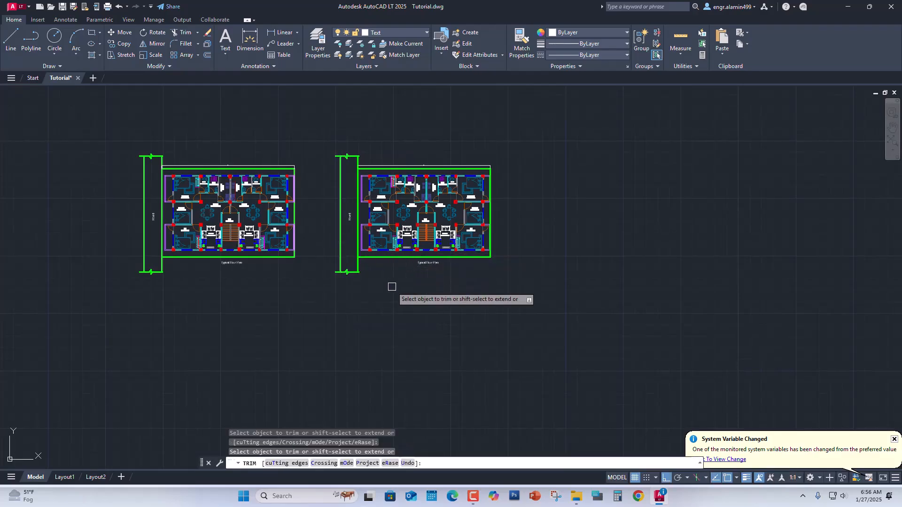
{"action": "scroll", "coordinate": [332, 258], "scroll_direction": "up", "scroll_amount": 6}
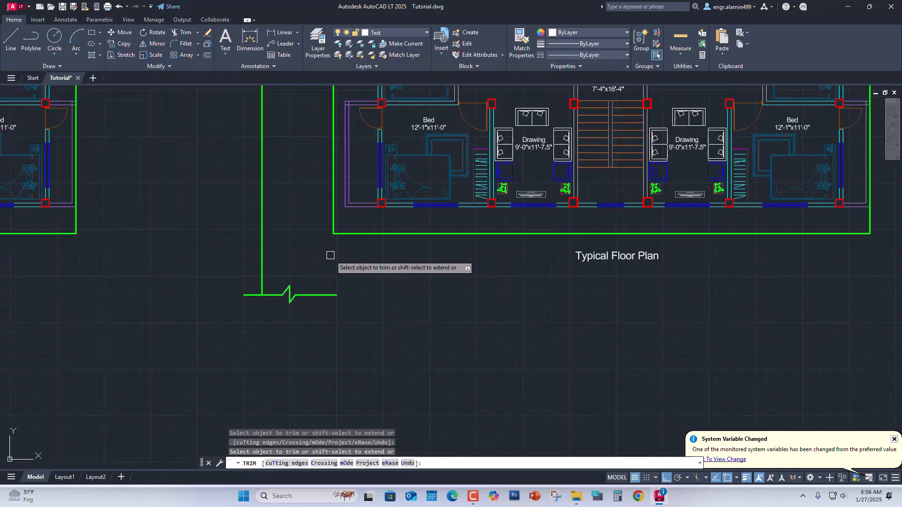
{"action": "scroll", "coordinate": [347, 266], "scroll_direction": "down", "scroll_amount": 6}
{"action": "scroll", "coordinate": [343, 172], "scroll_direction": "up", "scroll_amount": 6}
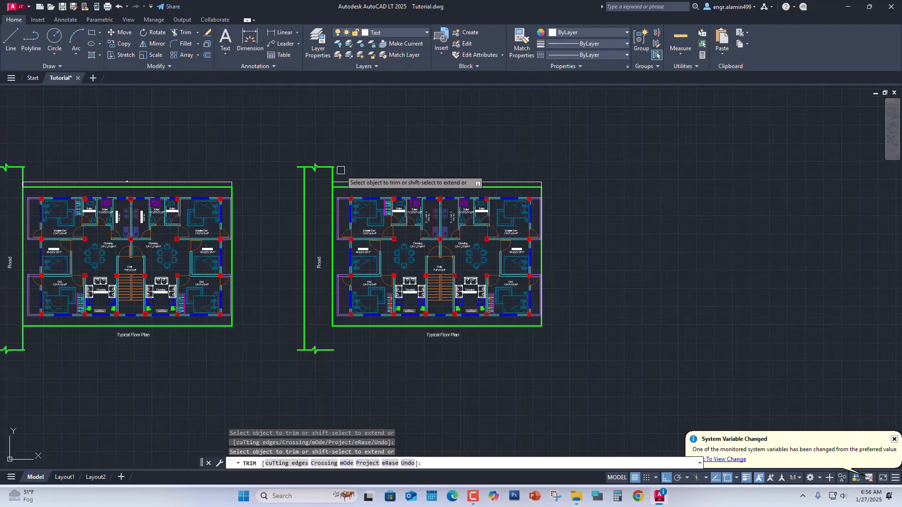
{"action": "scroll", "coordinate": [328, 199], "scroll_direction": "up", "scroll_amount": 4}
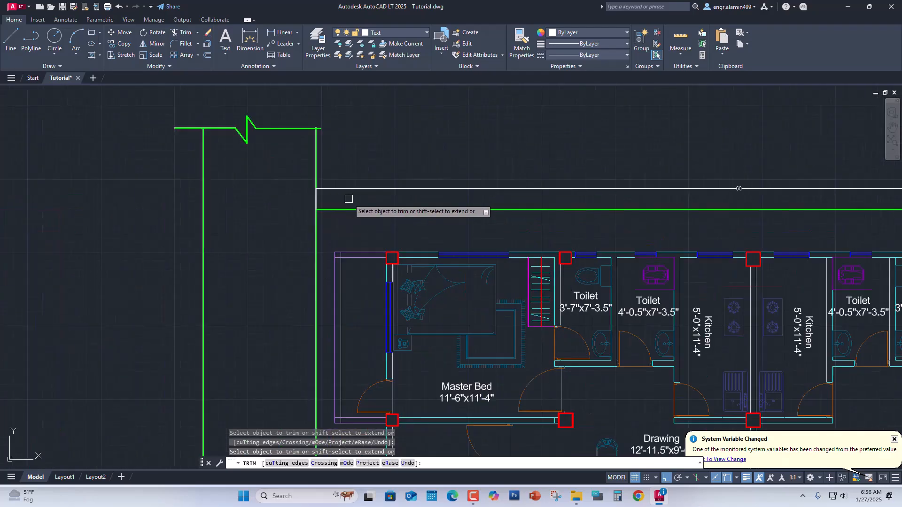
{"action": "left_click", "coordinate": [348, 200]}
{"action": "key", "text": "Escape"}
{"action": "scroll", "coordinate": [294, 197], "scroll_direction": "down", "scroll_amount": 9}
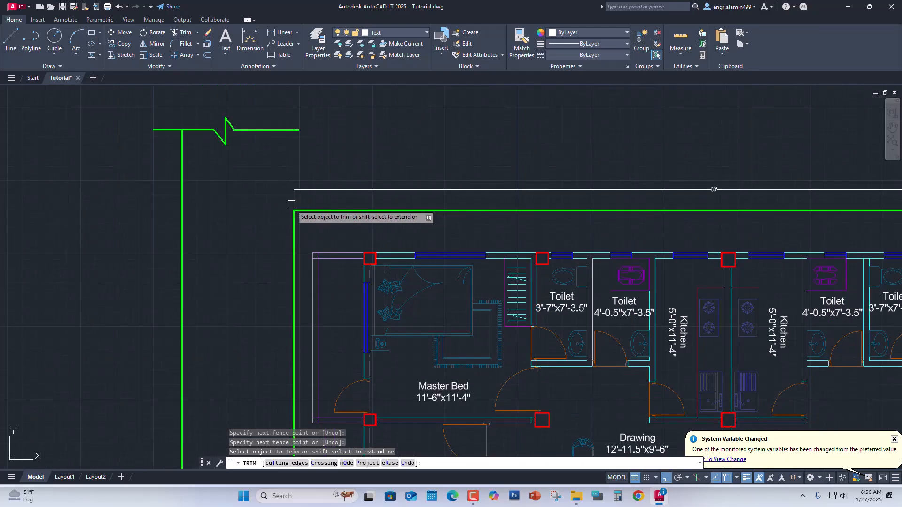
{"action": "key", "text": "Escape"}
Step: Erase the outer road line and both road break lines from the copied plan
{"action": "left_click", "coordinate": [239, 187]}
{"action": "left_click", "coordinate": [215, 140]}
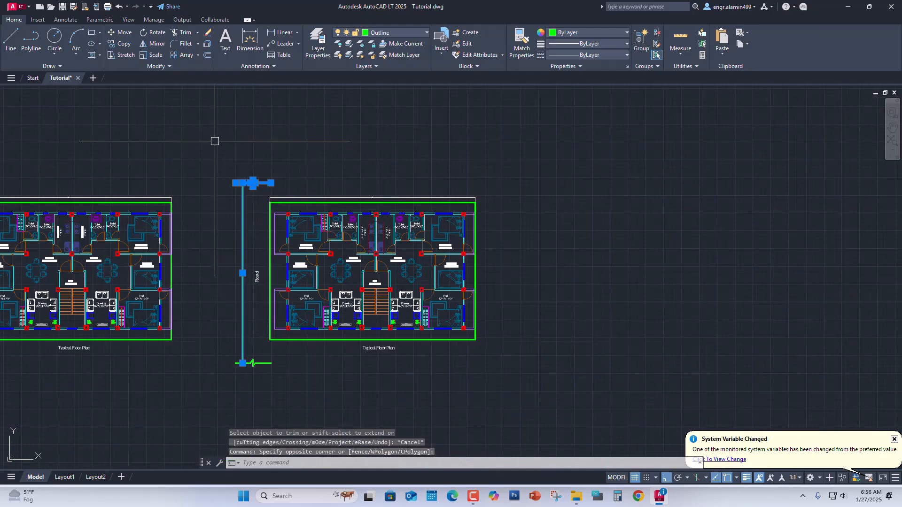
{"action": "key", "text": "Delete"}
{"action": "scroll", "coordinate": [264, 384], "scroll_direction": "up", "scroll_amount": 4}
{"action": "left_click", "coordinate": [282, 374]}
{"action": "left_click", "coordinate": [158, 305]}
{"action": "key", "text": "Delete"}
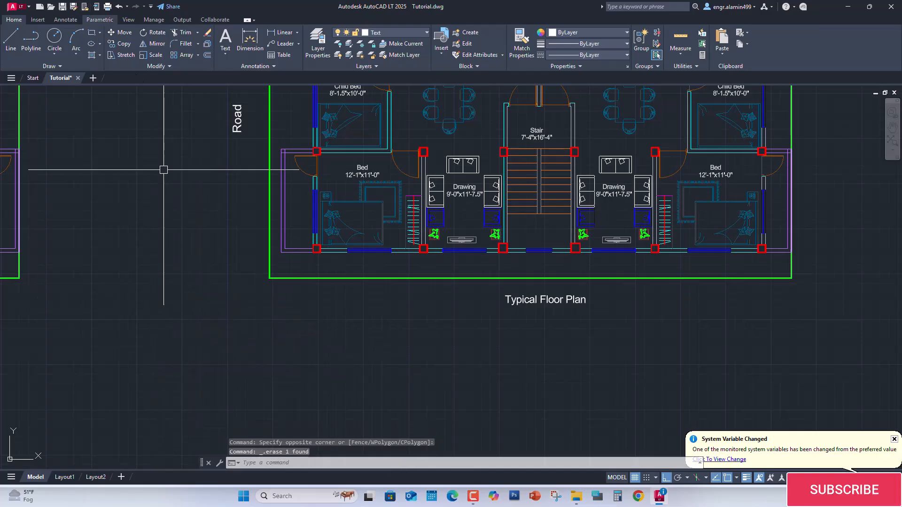
Step: Erase the leftover line fragment above the copied plan's upper boundary corner
{"action": "scroll", "coordinate": [232, 282], "scroll_direction": "down", "scroll_amount": 8}
{"action": "scroll", "coordinate": [208, 214], "scroll_direction": "up", "scroll_amount": 2}
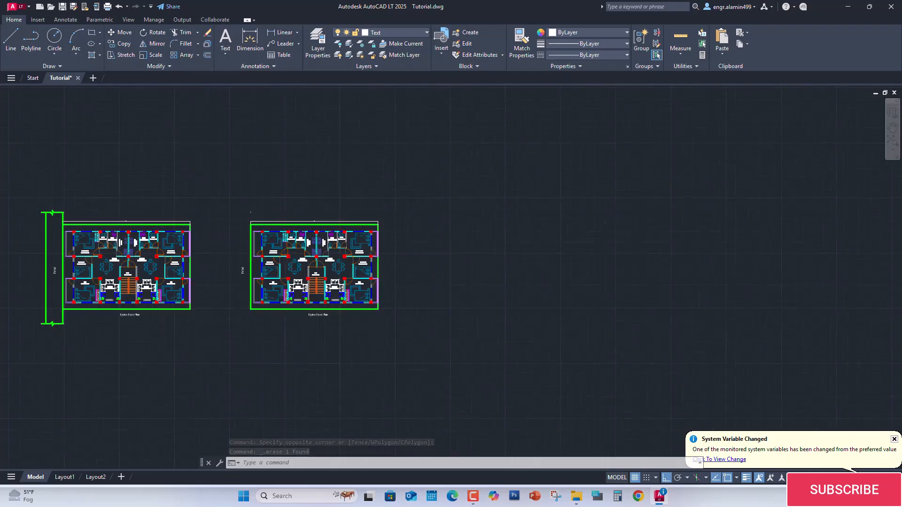
{"action": "scroll", "coordinate": [265, 200], "scroll_direction": "up", "scroll_amount": 6}
{"action": "left_click", "coordinate": [226, 255]}
{"action": "left_click", "coordinate": [148, 186]}
{"action": "key", "text": "Delete"}
Step: Erase the Road text beside the copied plan
{"action": "scroll", "coordinate": [302, 241], "scroll_direction": "down", "scroll_amount": 8}
{"action": "scroll", "coordinate": [181, 282], "scroll_direction": "up", "scroll_amount": 3}
{"action": "scroll", "coordinate": [282, 275], "scroll_direction": "up", "scroll_amount": 4}
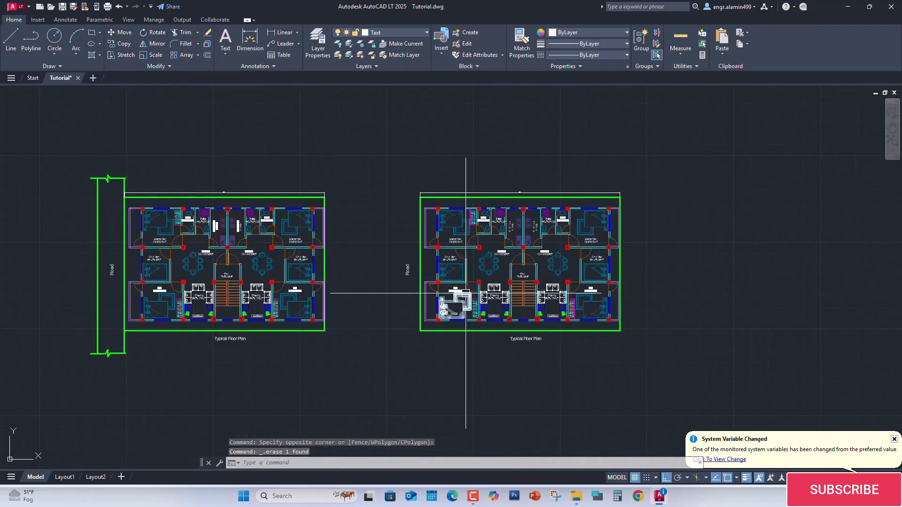
{"action": "left_click", "coordinate": [413, 281]}
{"action": "left_click", "coordinate": [394, 266]}
{"action": "key", "text": "Delete"}
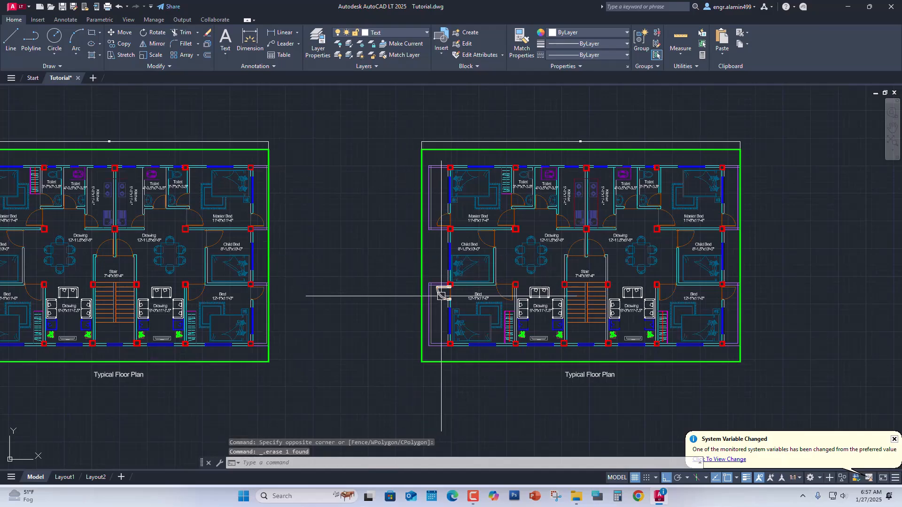
Step: Change the title below the original plan with the road to "Ground Floor Plan"
{"action": "scroll", "coordinate": [441, 300], "scroll_direction": "down", "scroll_amount": 1}
{"action": "middle_click_drag", "start_coordinate": [326, 356], "coordinate": [410, 352]}
{"action": "scroll", "coordinate": [322, 347], "scroll_direction": "up", "scroll_amount": 5}
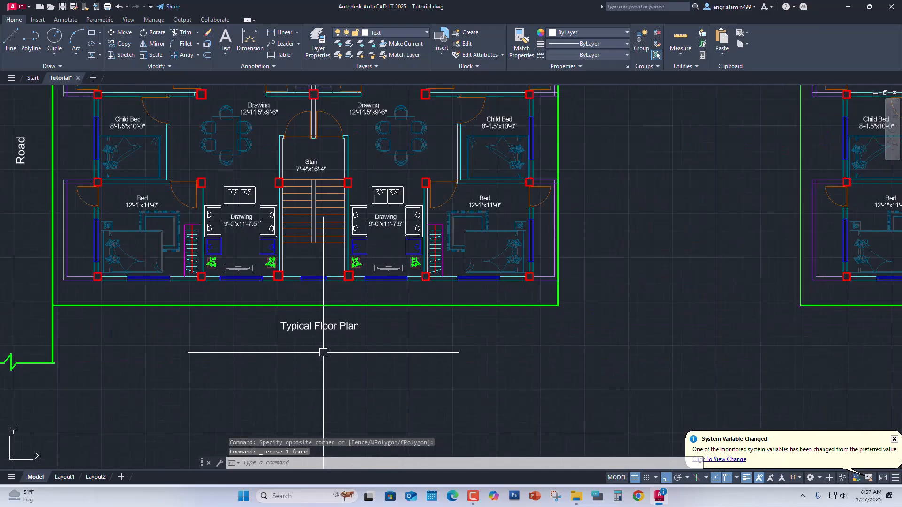
{"action": "double_click", "coordinate": [315, 328]}
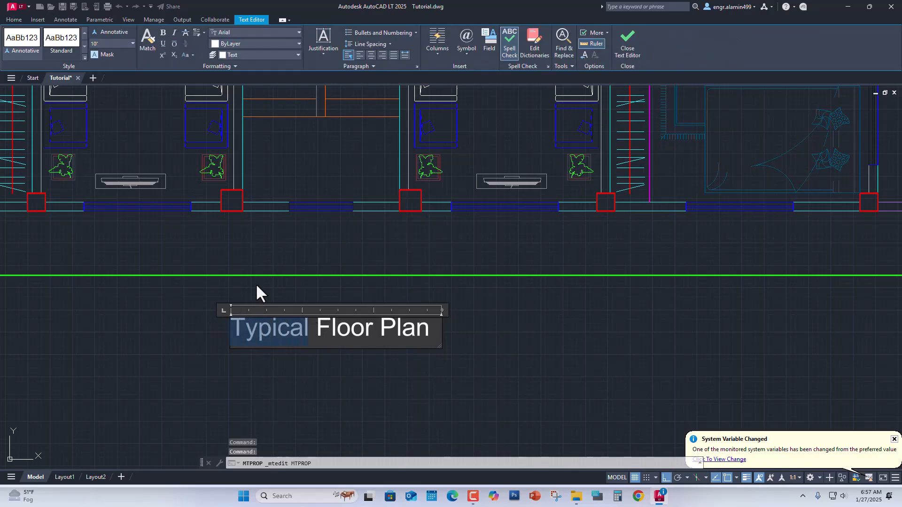
{"action": "type", "text": "Gro"}
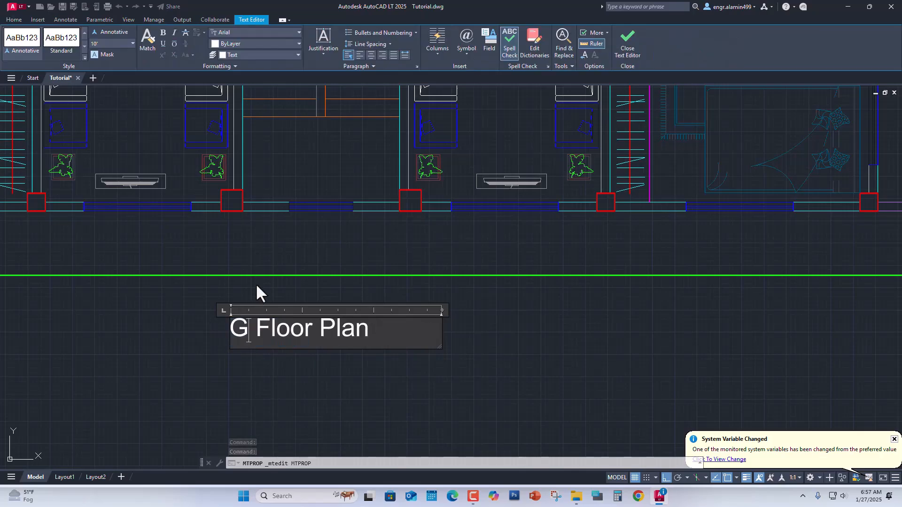
{"action": "type", "text": "und"}
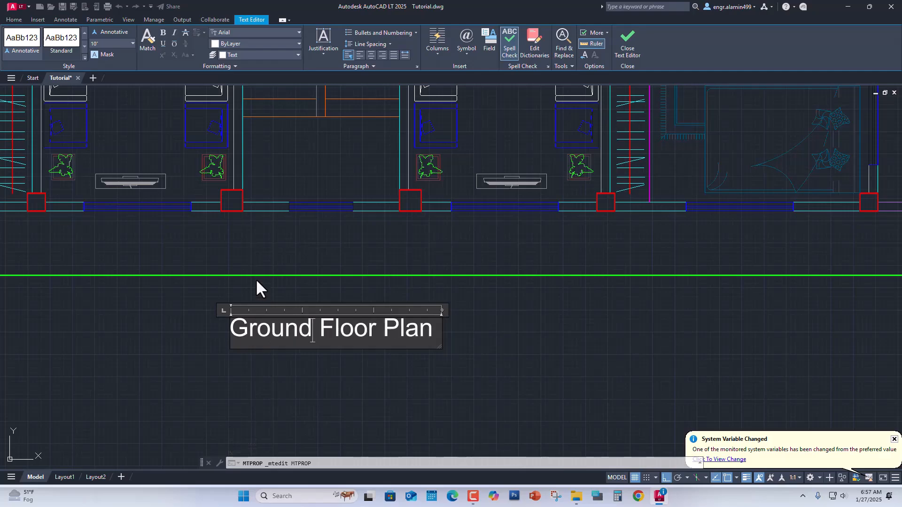
{"action": "left_click", "coordinate": [329, 418]}
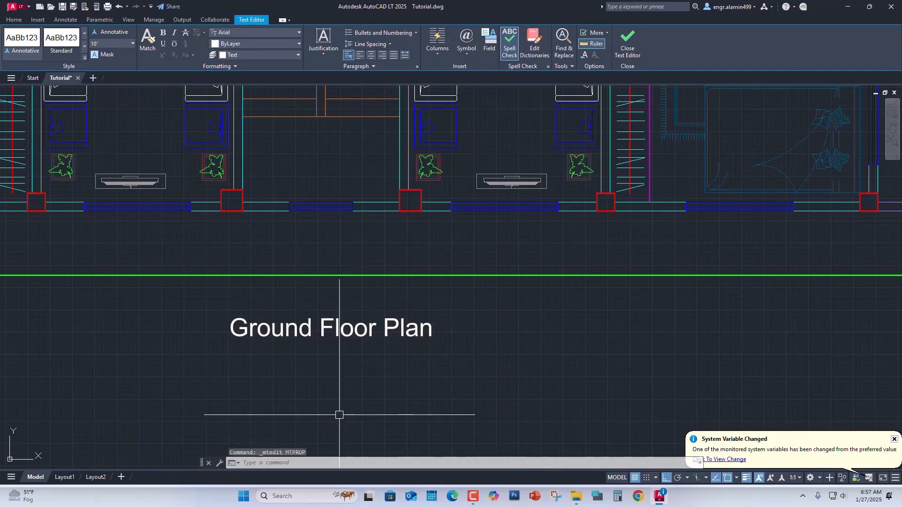
{"action": "scroll", "coordinate": [348, 389], "scroll_direction": "down", "scroll_amount": 4}
{"action": "middle_click_drag", "start_coordinate": [407, 162], "coordinate": [411, 224]}
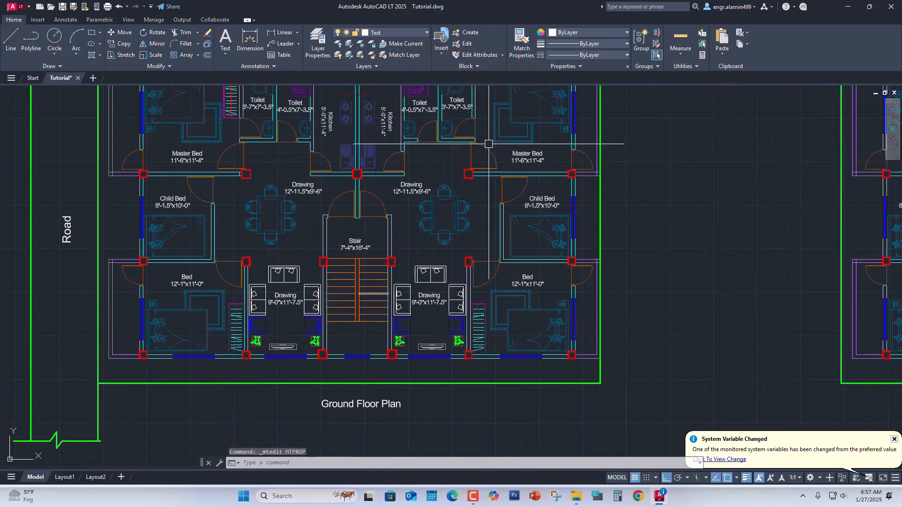
Step: Switch to File Explorer and open the 60X40 Bogra print DWG drawing from the Building Design Step by Step folder
{"action": "left_click", "coordinate": [845, 5]}
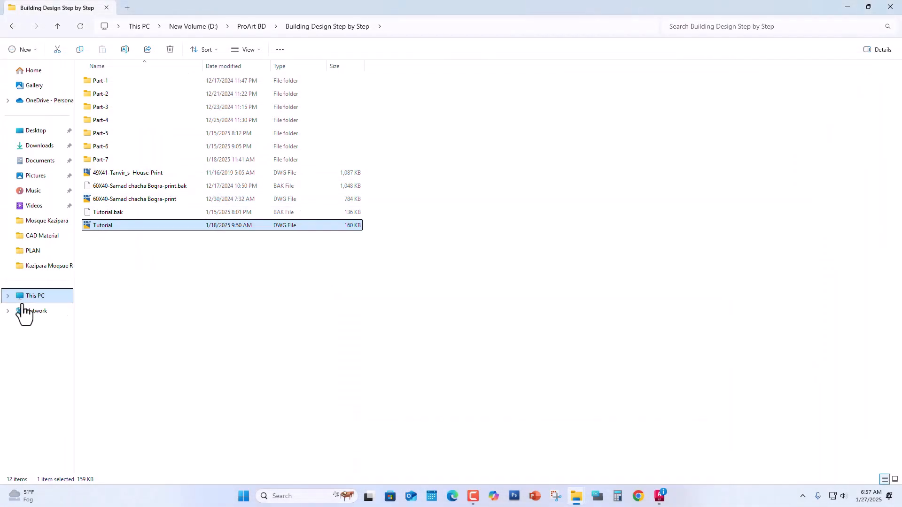
{"action": "double_click", "coordinate": [158, 204]}
{"action": "scroll", "coordinate": [291, 291], "scroll_direction": "down", "scroll_amount": 6}
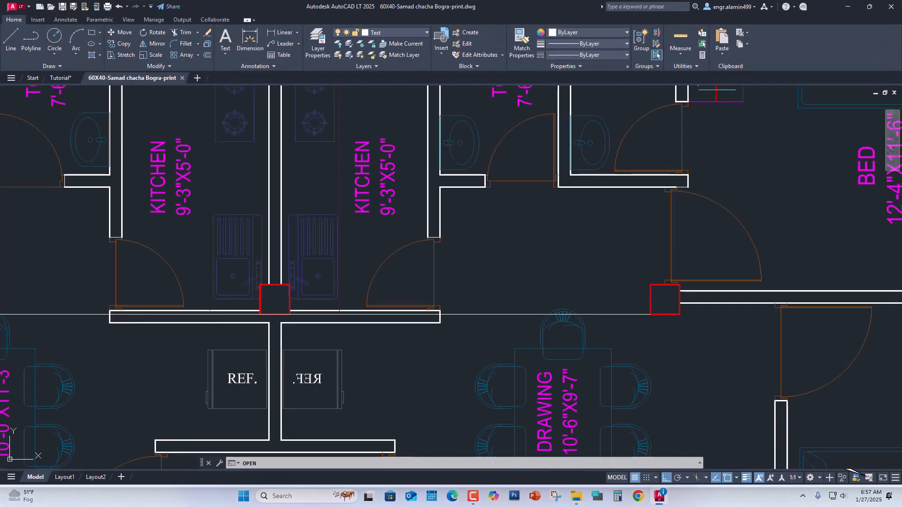
{"action": "scroll", "coordinate": [270, 298], "scroll_direction": "down", "scroll_amount": 5}
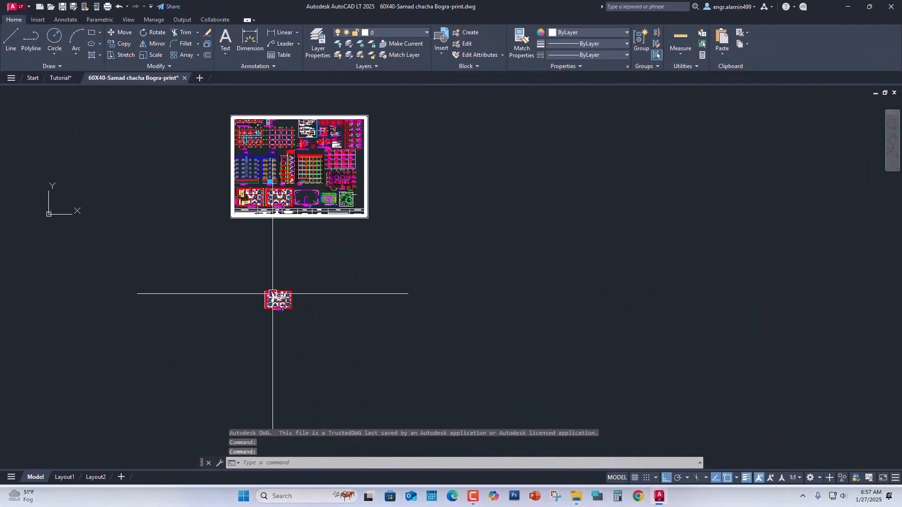
Step: Examine the reference ground floor plan's parking, entry, stair and room layout beside its typical floor plan
{"action": "middle_click_drag", "start_coordinate": [268, 272], "coordinate": [288, 314]}
{"action": "scroll", "coordinate": [264, 244], "scroll_direction": "up", "scroll_amount": 5}
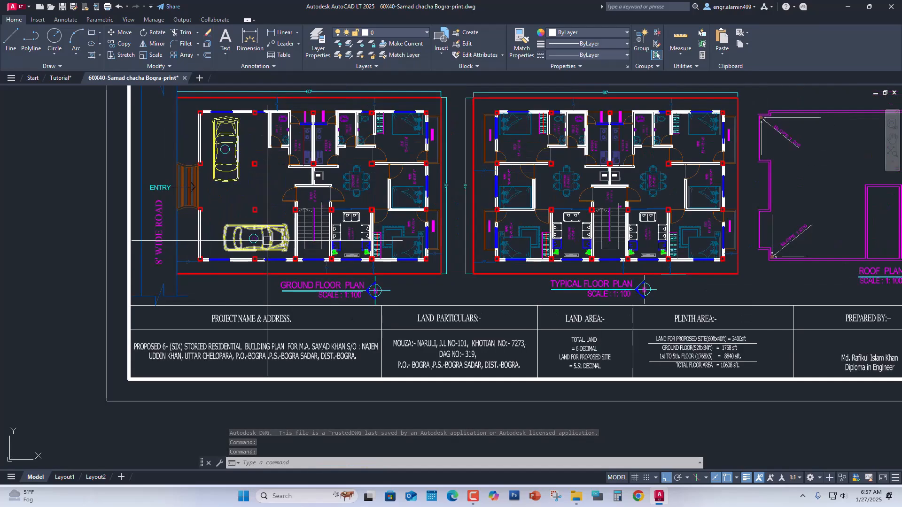
{"action": "middle_click_drag", "start_coordinate": [267, 241], "coordinate": [254, 331]}
{"action": "scroll", "coordinate": [253, 274], "scroll_direction": "up", "scroll_amount": 2}
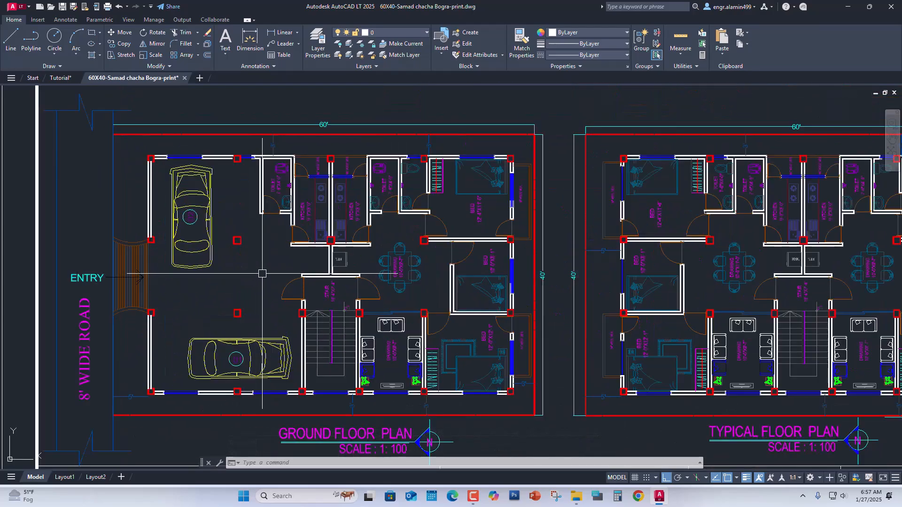
{"action": "middle_click_drag", "start_coordinate": [261, 274], "coordinate": [296, 275]}
{"action": "scroll", "coordinate": [364, 227], "scroll_direction": "up", "scroll_amount": 1}
{"action": "scroll", "coordinate": [381, 242], "scroll_direction": "down", "scroll_amount": 1}
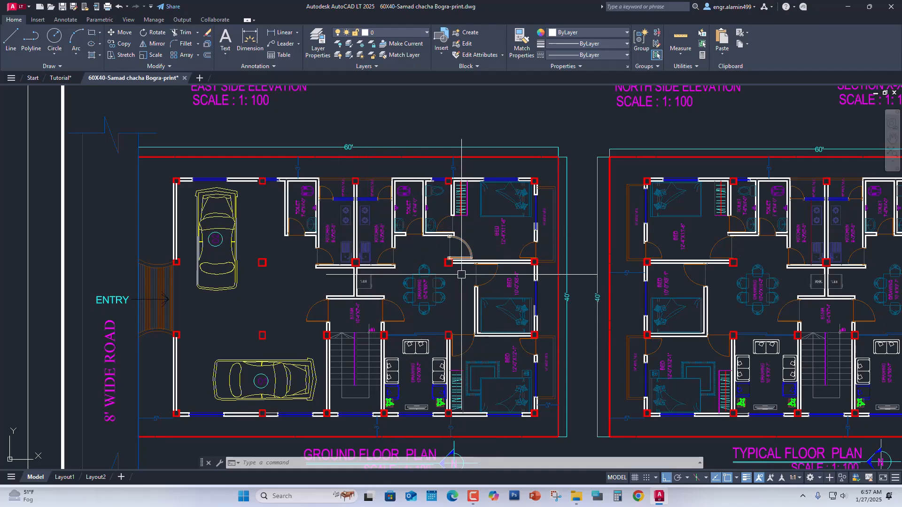
{"action": "scroll", "coordinate": [332, 226], "scroll_direction": "up", "scroll_amount": 2}
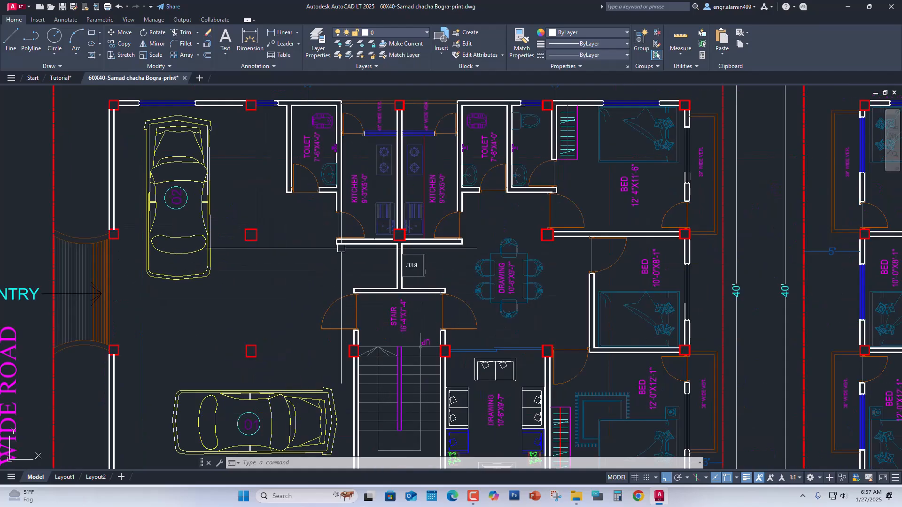
{"action": "scroll", "coordinate": [315, 218], "scroll_direction": "down", "scroll_amount": 2}
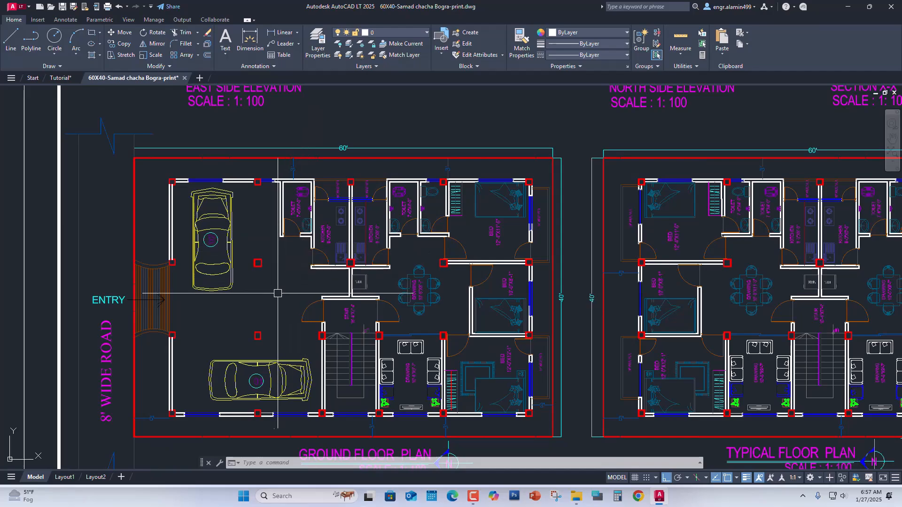
Step: Return to the Tutorial drawing and erase the top and road-side sofas and the Drawing label from the road-side 9'-0"x11'-7.5" drawing room
{"action": "middle_click_drag", "start_coordinate": [263, 262], "coordinate": [267, 242]}
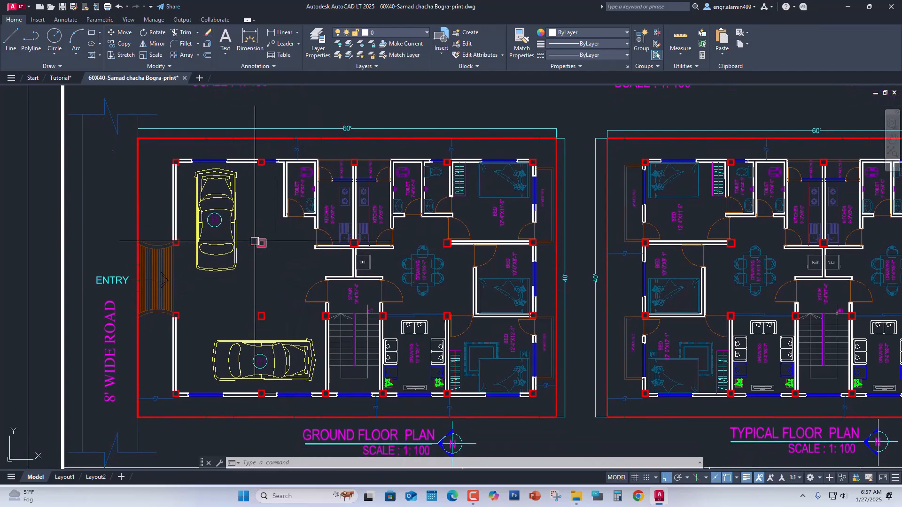
{"action": "scroll", "coordinate": [225, 169], "scroll_direction": "down", "scroll_amount": 4}
{"action": "scroll", "coordinate": [225, 166], "scroll_direction": "up", "scroll_amount": 2}
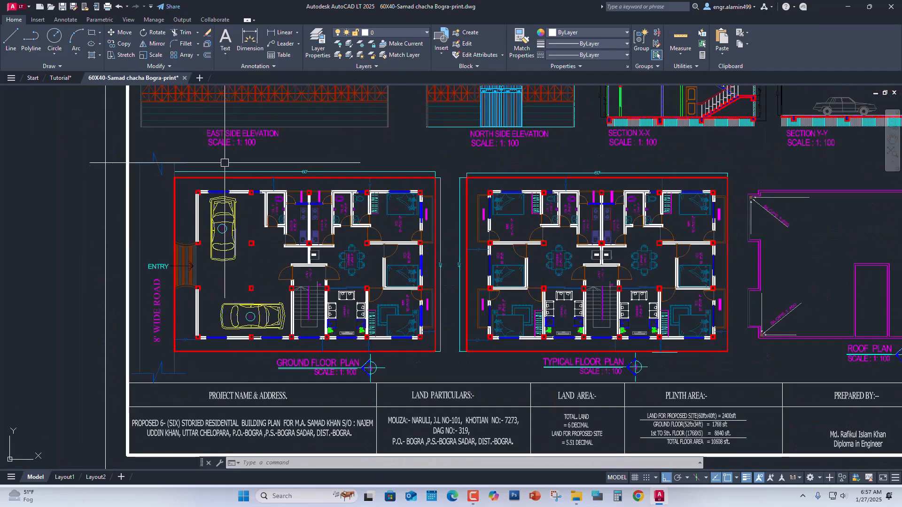
{"action": "left_click", "coordinate": [56, 79]}
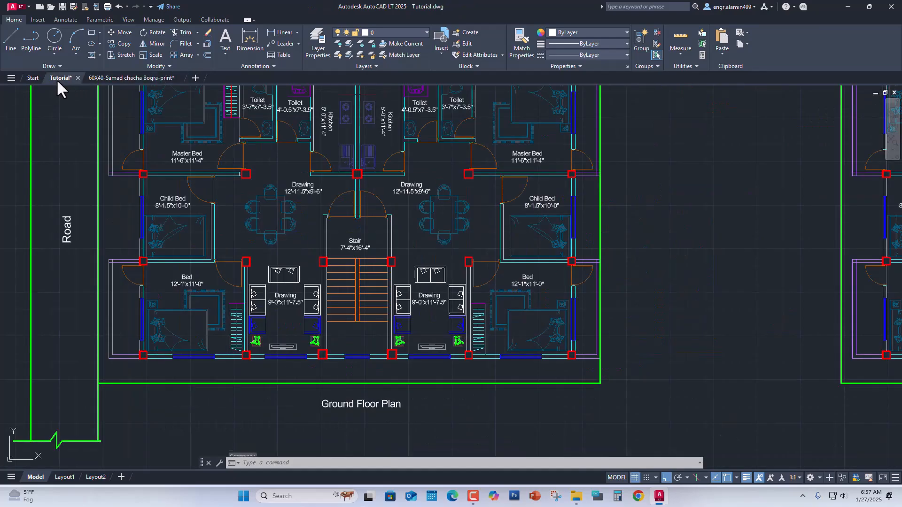
{"action": "scroll", "coordinate": [347, 251], "scroll_direction": "up", "scroll_amount": 1}
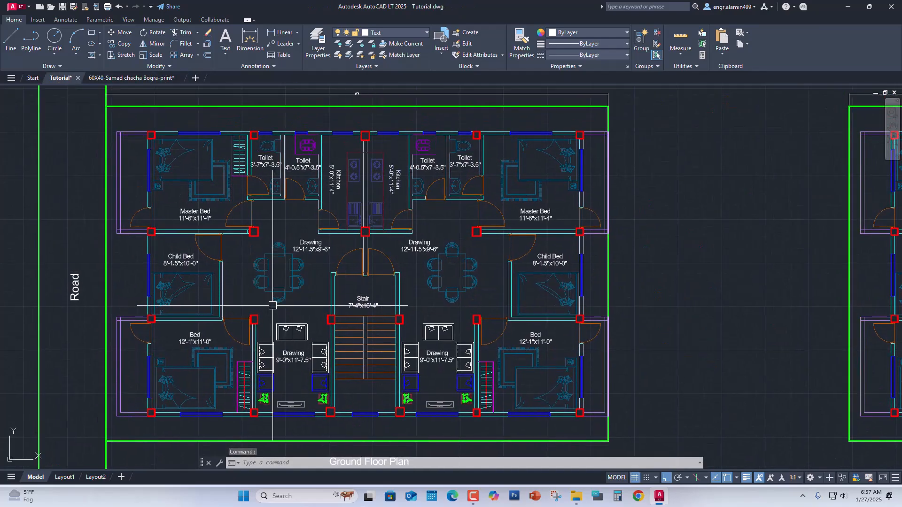
{"action": "middle_click_drag", "start_coordinate": [272, 305], "coordinate": [297, 290]}
{"action": "scroll", "coordinate": [335, 375], "scroll_direction": "up", "scroll_amount": 2}
{"action": "left_click", "coordinate": [326, 373]}
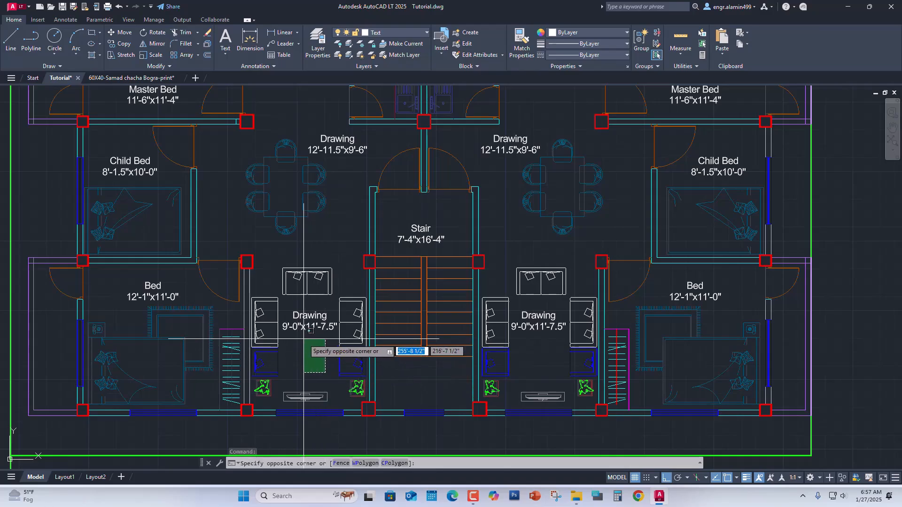
{"action": "scroll", "coordinate": [272, 280], "scroll_direction": "down", "scroll_amount": 4}
{"action": "scroll", "coordinate": [265, 287], "scroll_direction": "up", "scroll_amount": 4}
{"action": "left_click", "coordinate": [264, 287]}
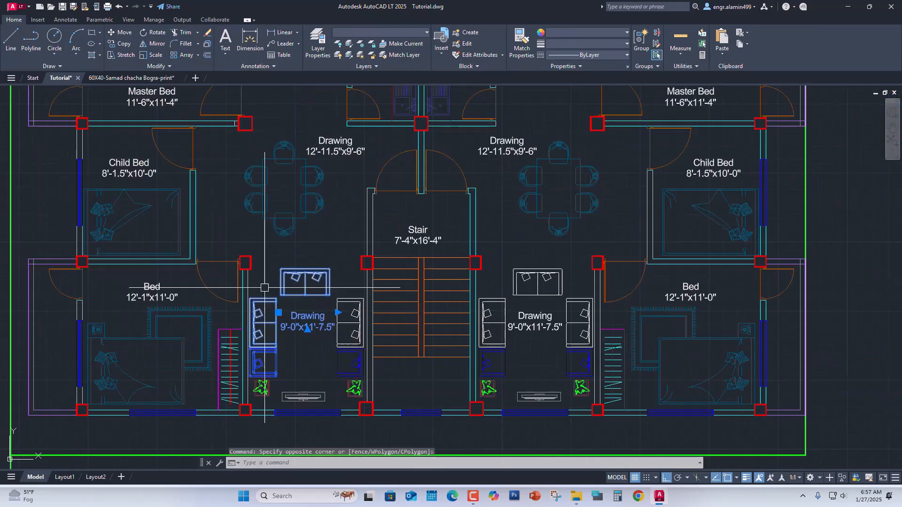
{"action": "key", "text": "Delete"}
Step: Erase the TV unit and the remaining stair-side sofas and plant from the same drawing room
{"action": "scroll", "coordinate": [339, 374], "scroll_direction": "up", "scroll_amount": 3}
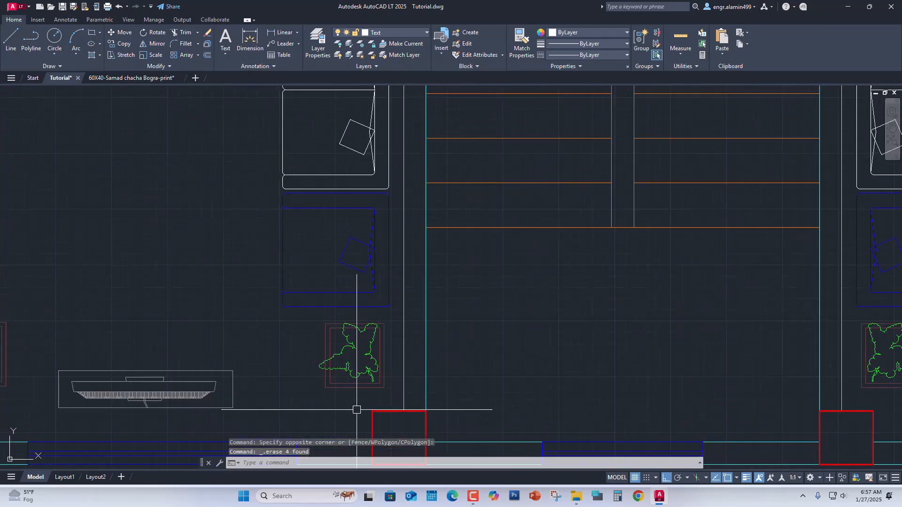
{"action": "left_click", "coordinate": [356, 410]}
{"action": "scroll", "coordinate": [345, 393], "scroll_direction": "down", "scroll_amount": 3}
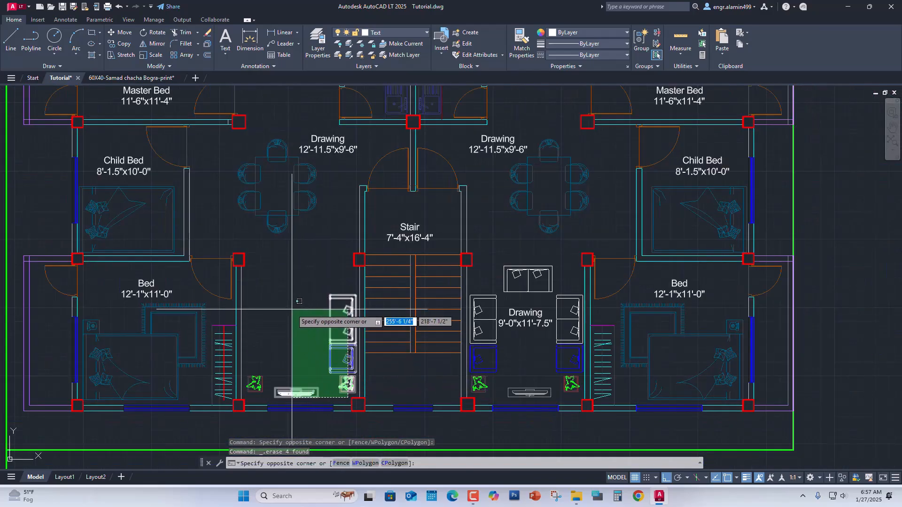
{"action": "left_click", "coordinate": [252, 297]}
{"action": "key", "text": "Delete"}
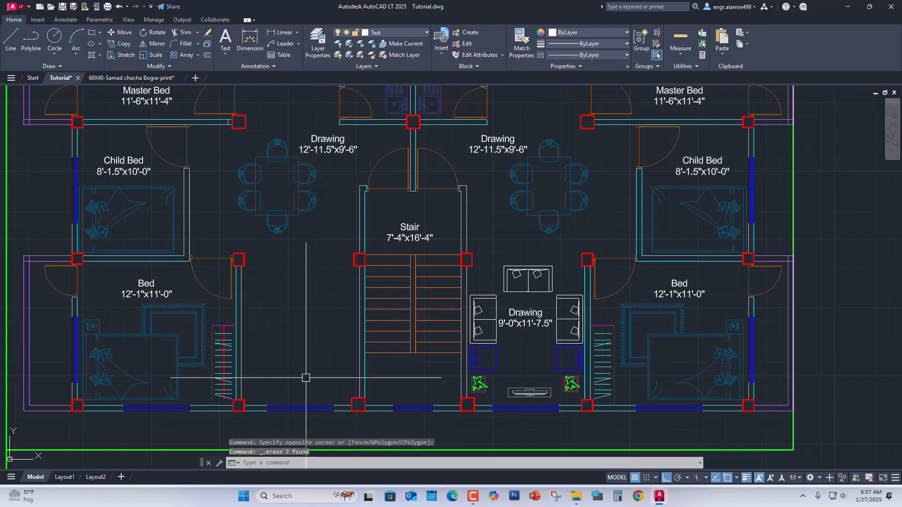
Step: Erase the wall between the road-side Bed and drawing room along with the wardrobe, bed, rug and leftover lines
{"action": "left_click", "coordinate": [312, 390]}
{"action": "left_click", "coordinate": [217, 331]}
{"action": "key", "text": "Delete"}
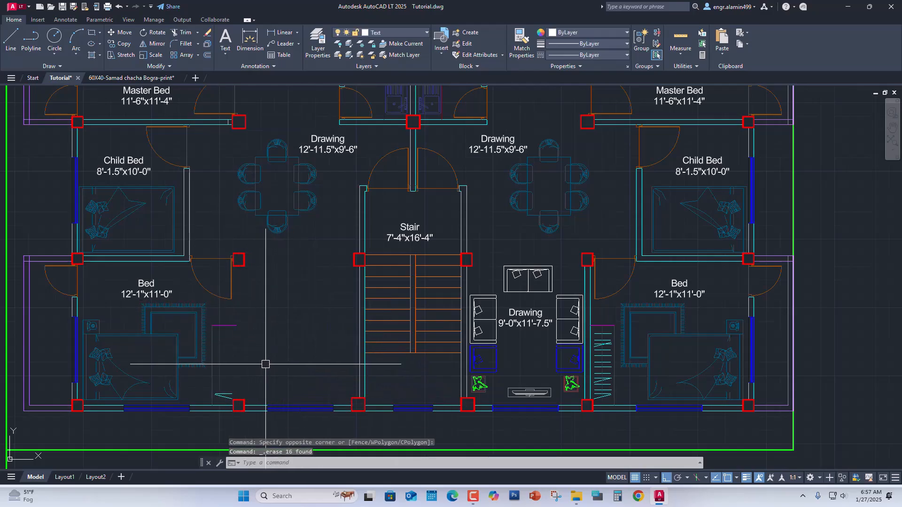
{"action": "left_click", "coordinate": [269, 401]}
{"action": "left_click", "coordinate": [83, 320]}
{"action": "key", "text": "Delete"}
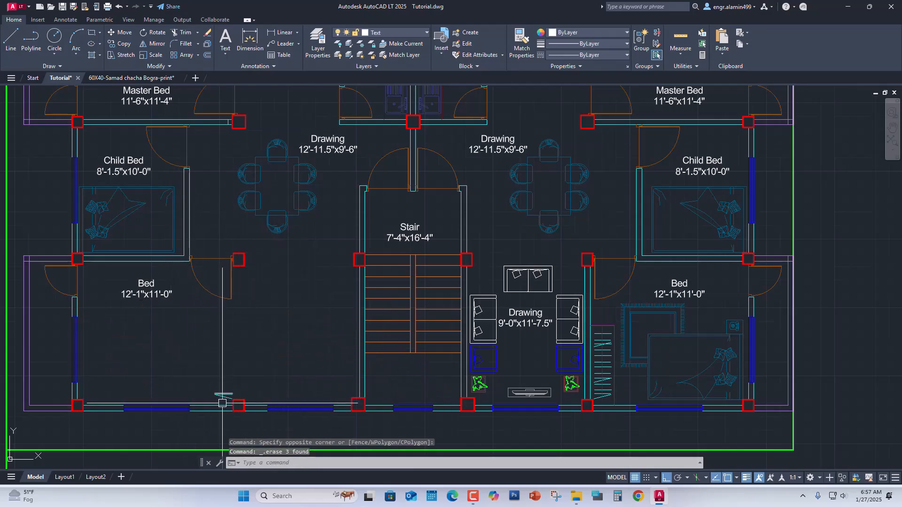
{"action": "scroll", "coordinate": [222, 402], "scroll_direction": "up", "scroll_amount": 6}
{"action": "left_click", "coordinate": [239, 391]}
{"action": "left_click", "coordinate": [181, 333]}
{"action": "key", "text": "Delete"}
Step: Erase the road-side Bed label and door together with the Child Bed's walls, door, furniture and label
{"action": "scroll", "coordinate": [205, 351], "scroll_direction": "down", "scroll_amount": 8}
{"action": "middle_click_drag", "start_coordinate": [184, 336], "coordinate": [187, 340]}
{"action": "scroll", "coordinate": [188, 339], "scroll_direction": "up", "scroll_amount": 2}
{"action": "left_click", "coordinate": [251, 373]}
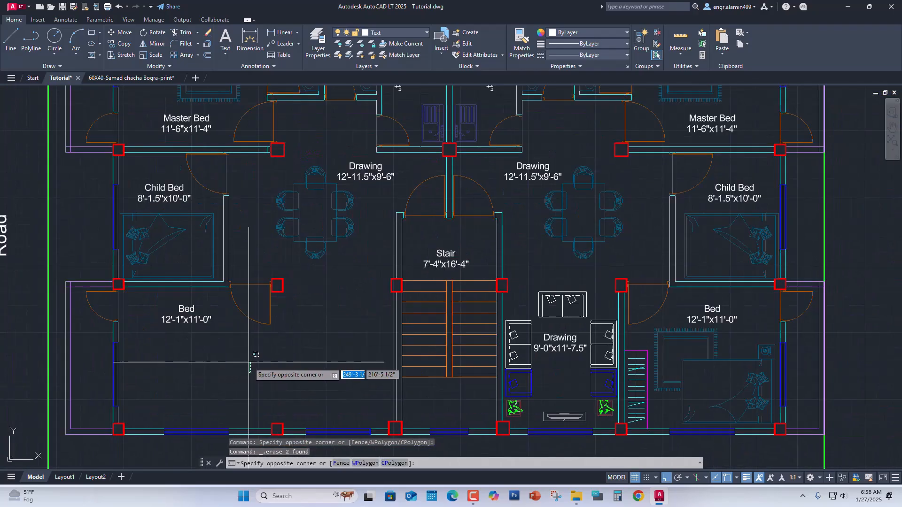
{"action": "left_click", "coordinate": [177, 187]}
{"action": "key", "text": "Delete"}
Step: Erase the road-side unit's dining table and its Drawing 12'-11.5"x9'-6" label
{"action": "middle_click_drag", "start_coordinate": [237, 221], "coordinate": [201, 280]}
{"action": "scroll", "coordinate": [341, 319], "scroll_direction": "up", "scroll_amount": 1}
{"action": "left_click", "coordinate": [341, 319]}
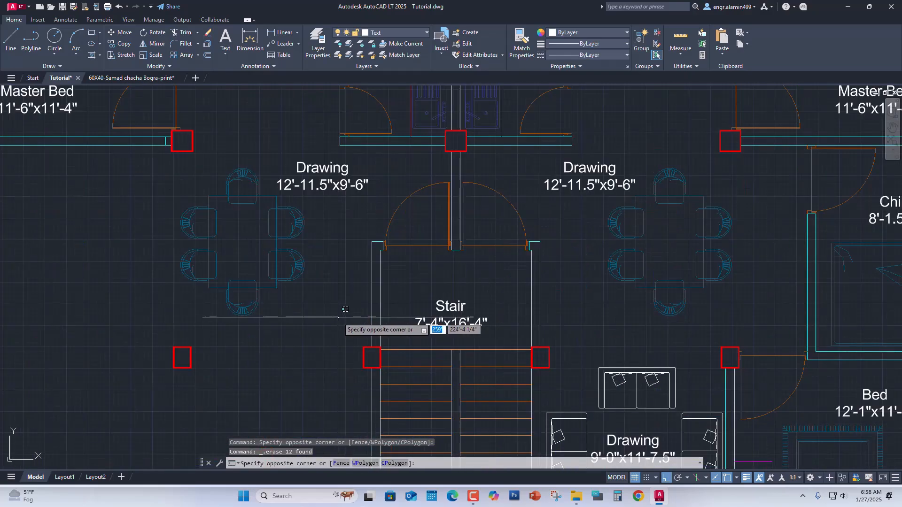
{"action": "scroll", "coordinate": [333, 310], "scroll_direction": "down", "scroll_amount": 2}
{"action": "left_click", "coordinate": [299, 252]}
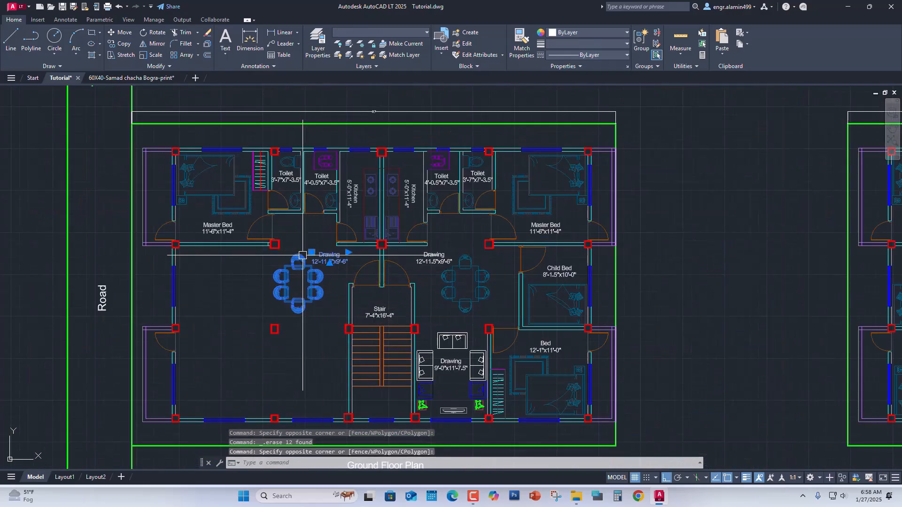
{"action": "key", "text": "Delete"}
Step: Erase the road-side Master Bed's inner door, lower wall, label, bed and rug
{"action": "scroll", "coordinate": [310, 211], "scroll_direction": "up", "scroll_amount": 4}
{"action": "scroll", "coordinate": [315, 289], "scroll_direction": "up", "scroll_amount": 2}
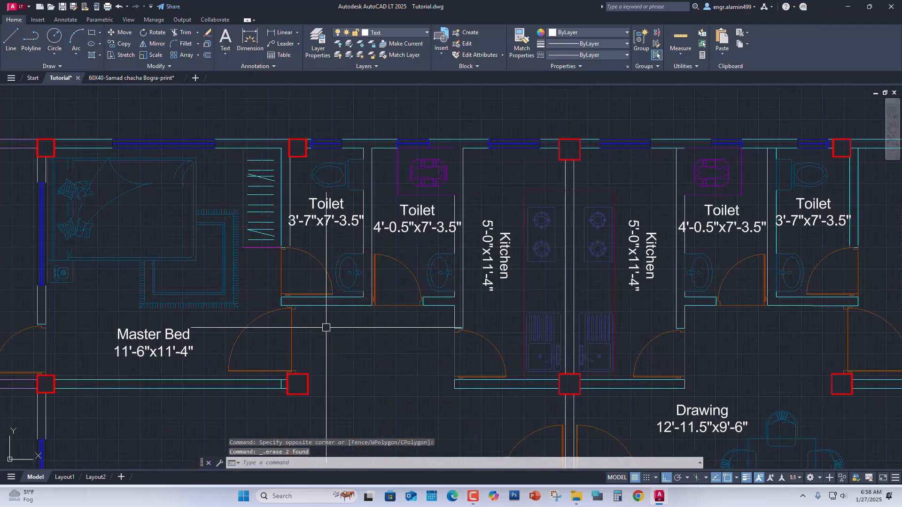
{"action": "left_click", "coordinate": [330, 356]}
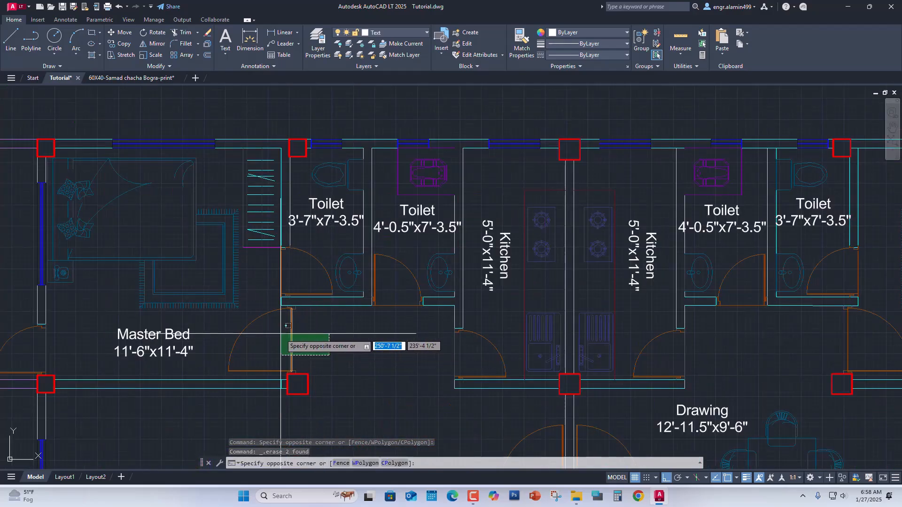
{"action": "left_click", "coordinate": [249, 318]}
{"action": "scroll", "coordinate": [246, 322], "scroll_direction": "down", "scroll_amount": 5}
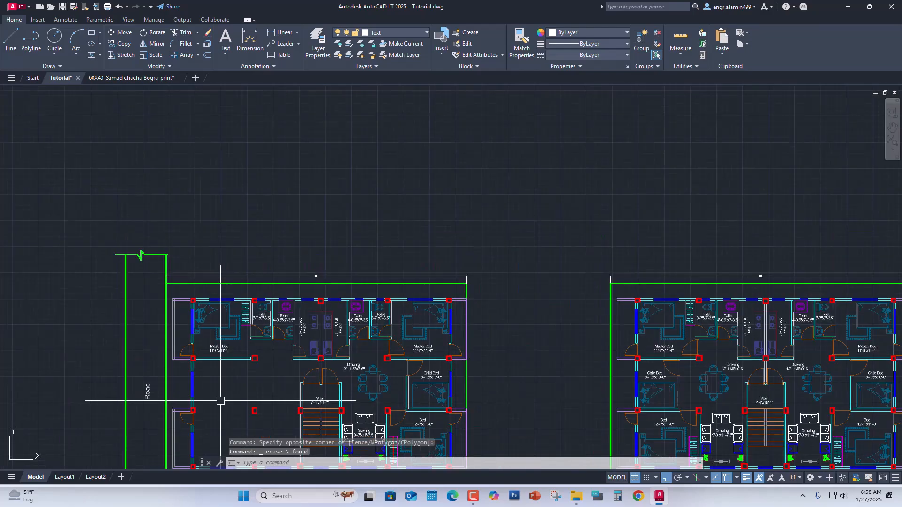
{"action": "scroll", "coordinate": [238, 358], "scroll_direction": "up", "scroll_amount": 3}
{"action": "left_click", "coordinate": [238, 356]}
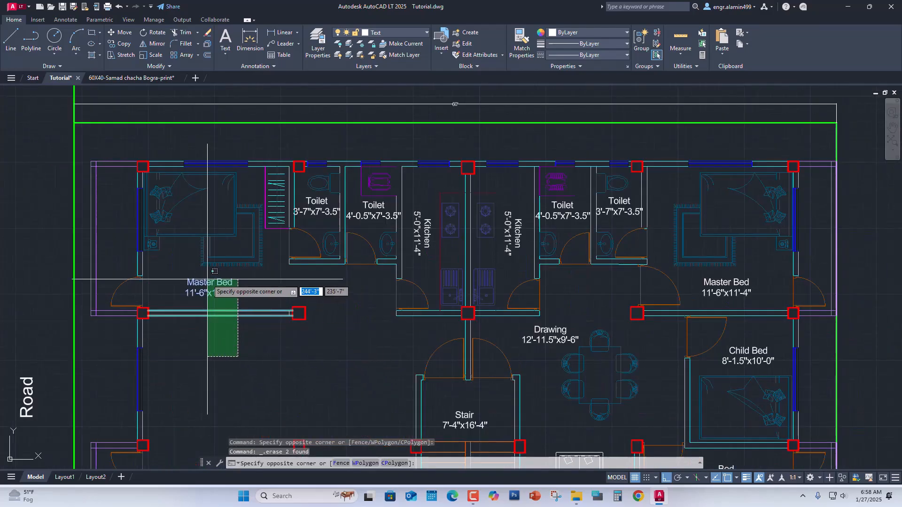
{"action": "left_click", "coordinate": [195, 197]}
{"action": "key", "text": "Delete"}
Step: Erase the wardrobe outline and part of its hanger lines beside the road-side 3'-7" toilet
{"action": "middle_click_drag", "start_coordinate": [247, 244], "coordinate": [246, 289]}
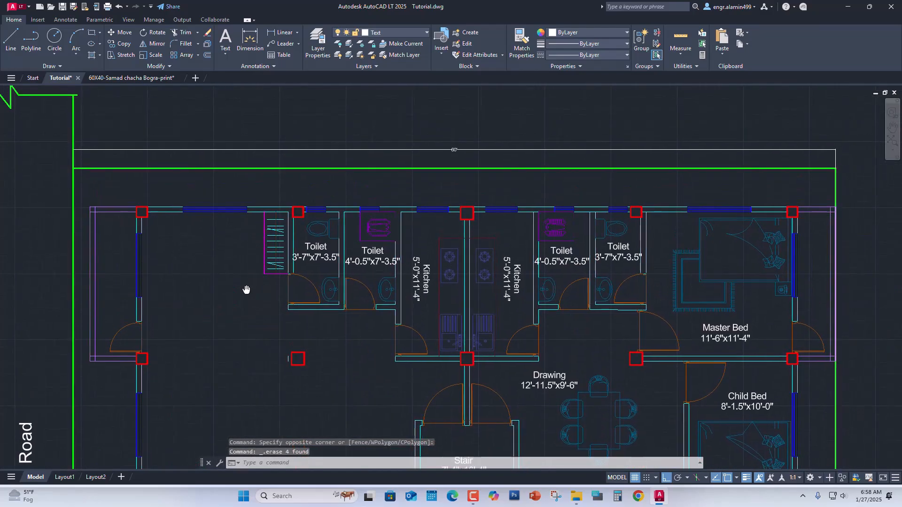
{"action": "scroll", "coordinate": [274, 286], "scroll_direction": "up", "scroll_amount": 1}
{"action": "left_click", "coordinate": [288, 282]}
{"action": "left_click", "coordinate": [255, 229]}
{"action": "key", "text": "Delete"}
{"action": "scroll", "coordinate": [255, 229], "scroll_direction": "down", "scroll_amount": 1}
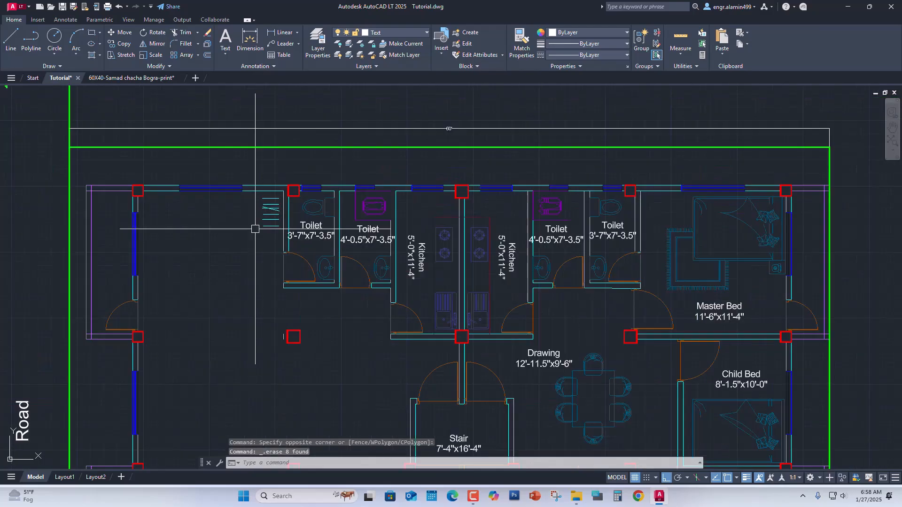
Step: Extend the wall line between the road-side unit's two toilets to the outer wall face and trim the lower wall line beyond it
{"action": "scroll", "coordinate": [348, 292], "scroll_direction": "up", "scroll_amount": 3}
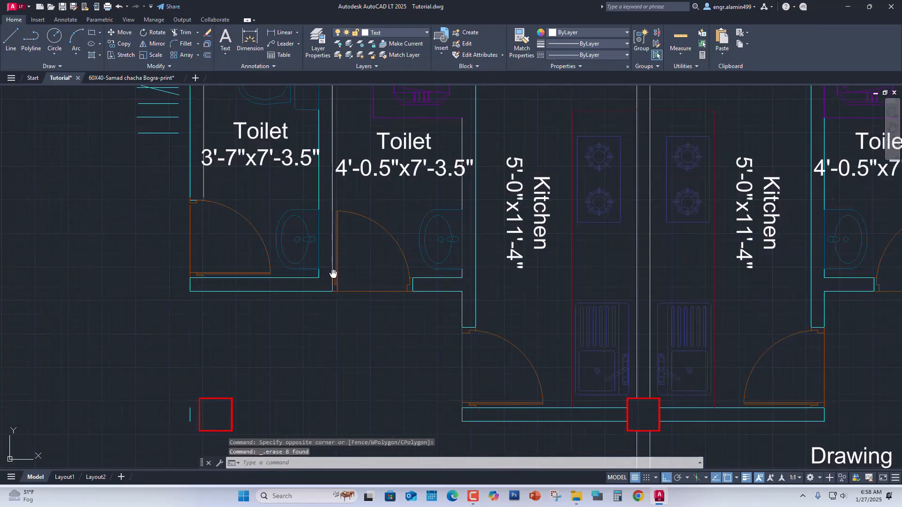
{"action": "middle_click_drag", "start_coordinate": [333, 274], "coordinate": [325, 287]}
{"action": "scroll", "coordinate": [346, 258], "scroll_direction": "down", "scroll_amount": 1}
{"action": "scroll", "coordinate": [347, 259], "scroll_direction": "up", "scroll_amount": 1}
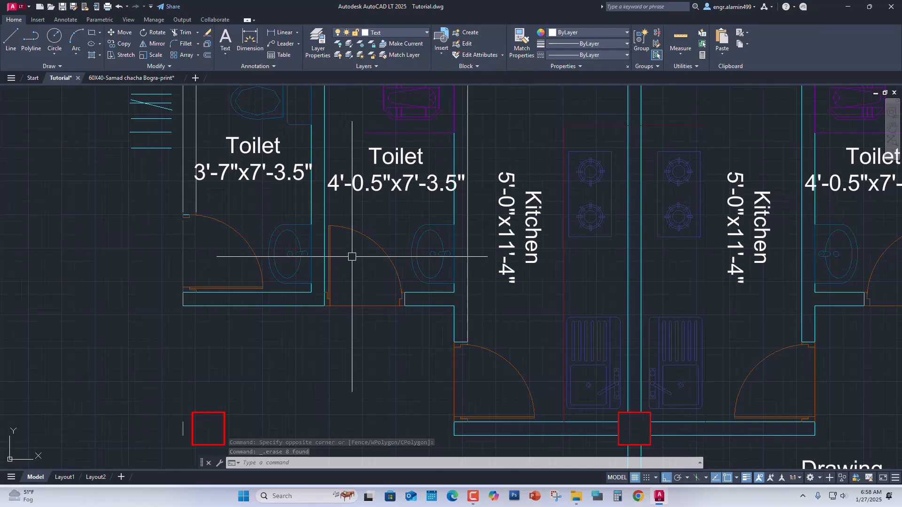
{"action": "type", "text": "ex"}
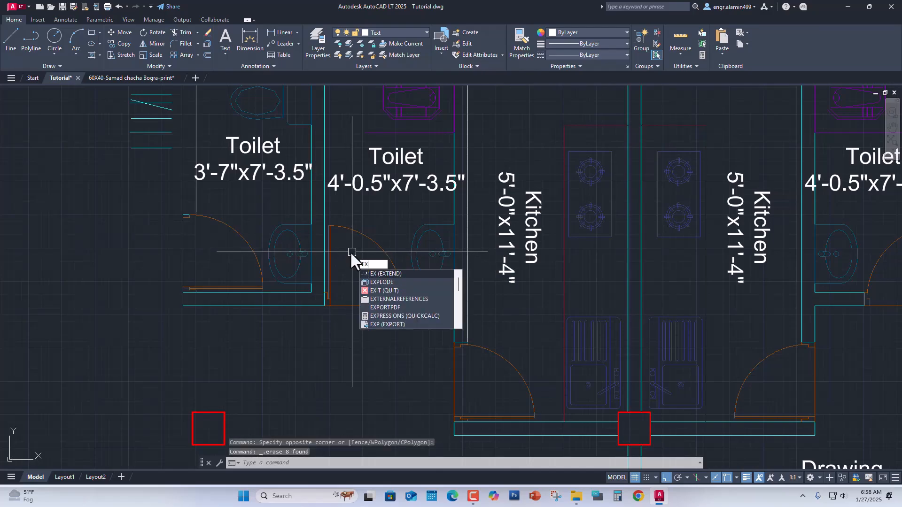
{"action": "key", "text": "Return"}
{"action": "left_click", "coordinate": [323, 296]}
{"action": "scroll", "coordinate": [311, 295], "scroll_direction": "up", "scroll_amount": 3}
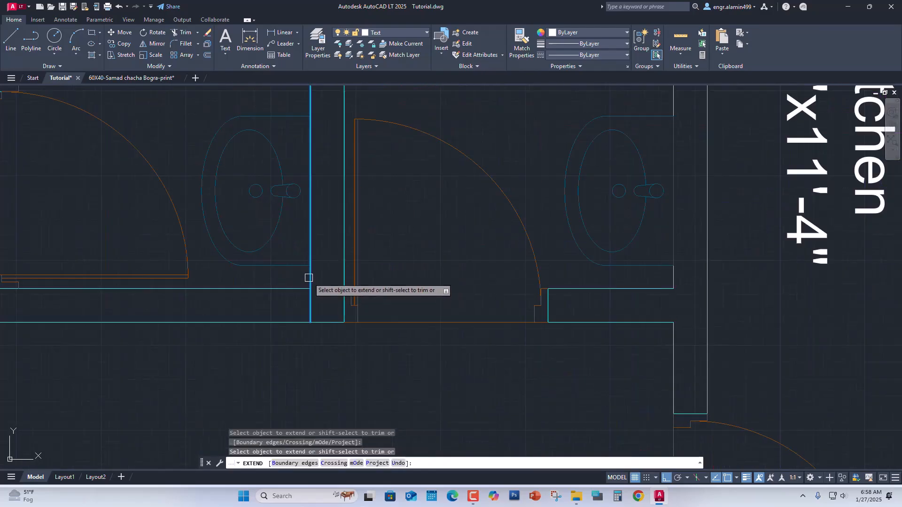
{"action": "scroll", "coordinate": [359, 358], "scroll_direction": "down", "scroll_amount": 2}
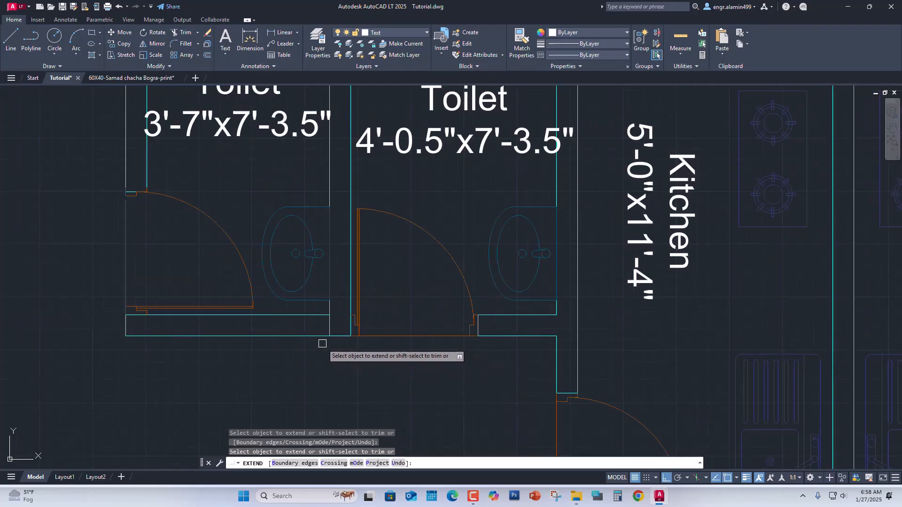
{"action": "key", "text": "Return"}
{"action": "key", "text": "Return"}
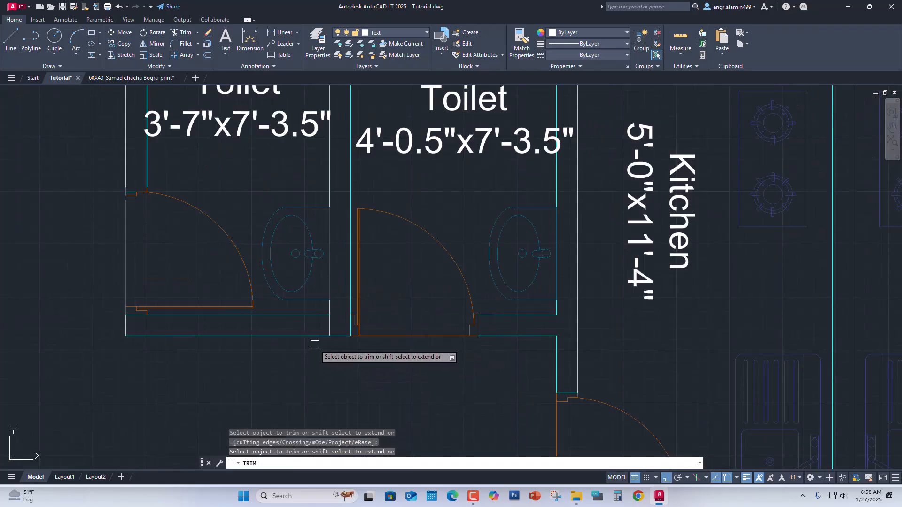
Step: Erase the road-side unit's 3'-7"x7'-3.5" toilet, including its walls, door, fixtures and label
{"action": "scroll", "coordinate": [312, 339], "scroll_direction": "down", "scroll_amount": 4}
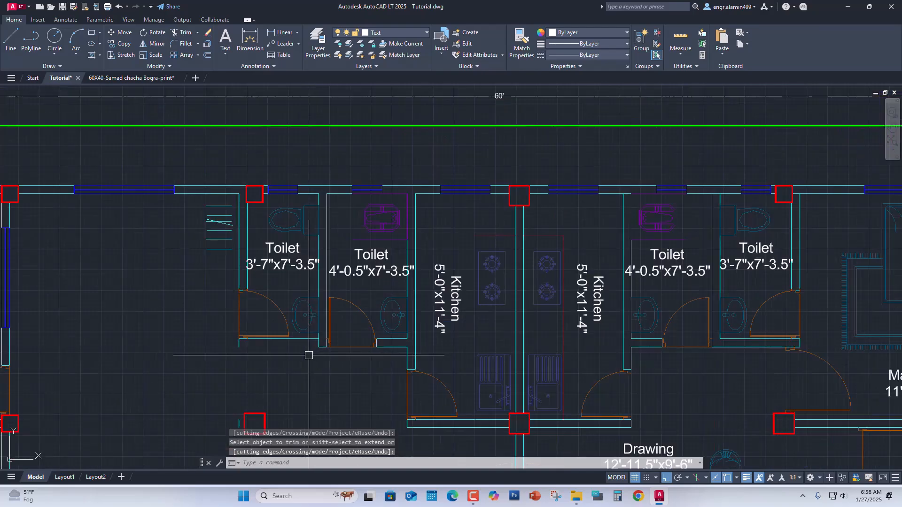
{"action": "left_click", "coordinate": [308, 355]}
{"action": "left_click", "coordinate": [202, 225]}
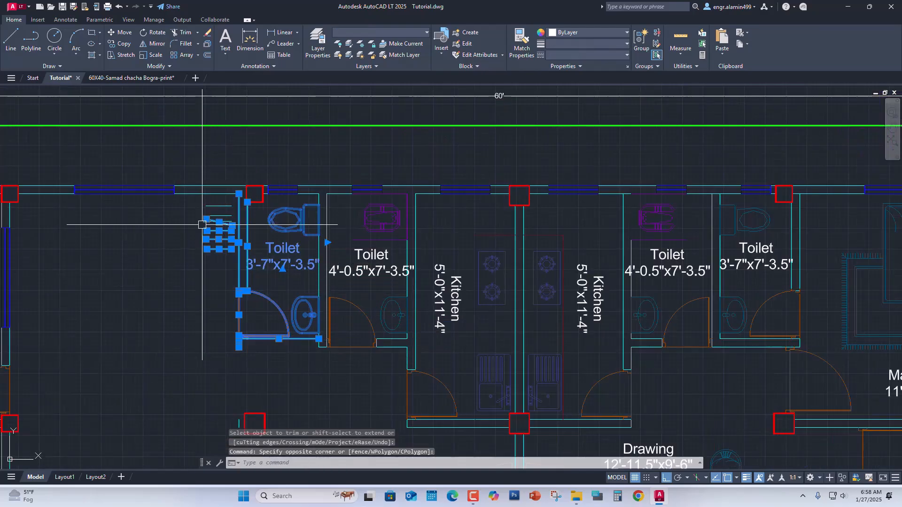
{"action": "key", "text": "Delete"}
Step: Erase the leftover wardrobe hanger lines near the upper wall beside the removed toilet
{"action": "left_click", "coordinate": [245, 278]}
{"action": "scroll", "coordinate": [241, 268], "scroll_direction": "up", "scroll_amount": 2}
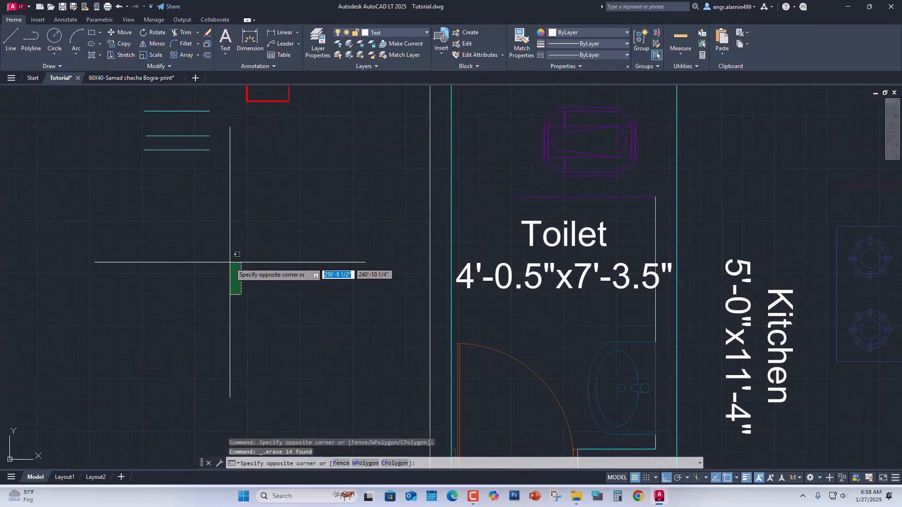
{"action": "left_click", "coordinate": [209, 174]}
{"action": "key", "text": "Delete"}
{"action": "left_click", "coordinate": [212, 180]}
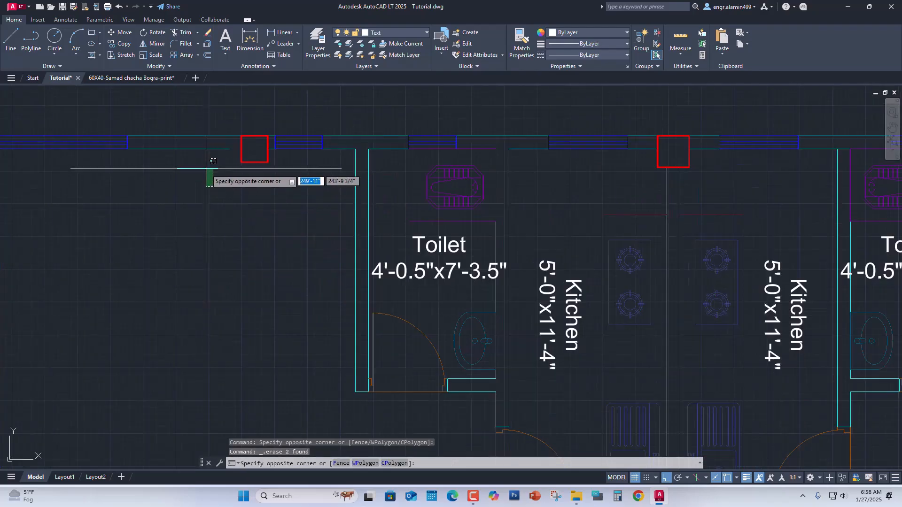
{"action": "left_click", "coordinate": [206, 164]}
{"action": "key", "text": "Delete"}
Step: Erase the stray wall-end line beside the free-standing column below the removed toilet
{"action": "scroll", "coordinate": [256, 212], "scroll_direction": "down", "scroll_amount": 2}
{"action": "scroll", "coordinate": [253, 282], "scroll_direction": "down", "scroll_amount": 3}
{"action": "scroll", "coordinate": [253, 328], "scroll_direction": "up", "scroll_amount": 8}
{"action": "left_click", "coordinate": [291, 368]}
{"action": "left_click", "coordinate": [232, 248]}
{"action": "key", "text": "Delete"}
Step: Erase the upper road-side balcony's outer edge lines and the window in the adjoining wall
{"action": "scroll", "coordinate": [296, 266], "scroll_direction": "down", "scroll_amount": 7}
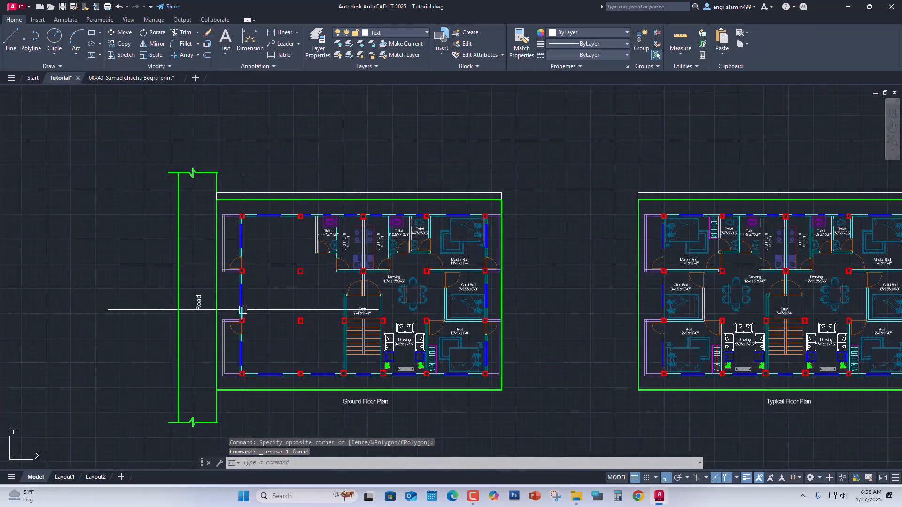
{"action": "scroll", "coordinate": [254, 291], "scroll_direction": "up", "scroll_amount": 5}
{"action": "left_click", "coordinate": [311, 233]}
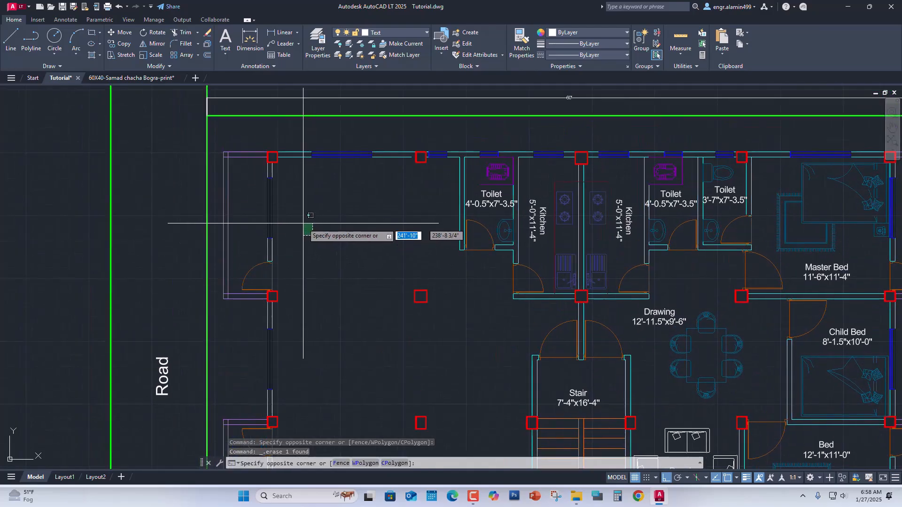
{"action": "left_click", "coordinate": [227, 195]}
{"action": "key", "text": "Delete"}
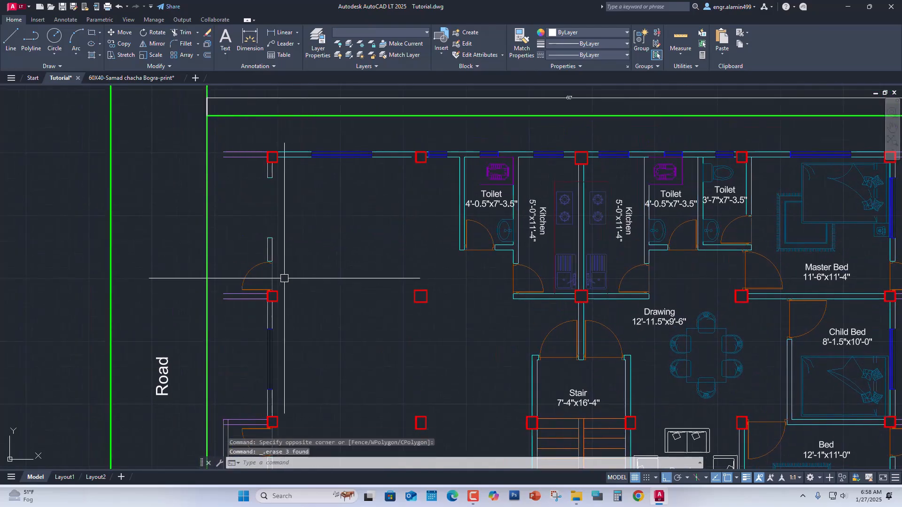
Step: Erase the remaining balcony door, edge lines and wall pieces along the road-side wall
{"action": "scroll", "coordinate": [254, 318], "scroll_direction": "up", "scroll_amount": 1}
{"action": "left_click", "coordinate": [254, 317]}
{"action": "left_click", "coordinate": [216, 258]}
{"action": "key", "text": "Delete"}
{"action": "left_click", "coordinate": [301, 260]}
{"action": "left_click", "coordinate": [275, 208]}
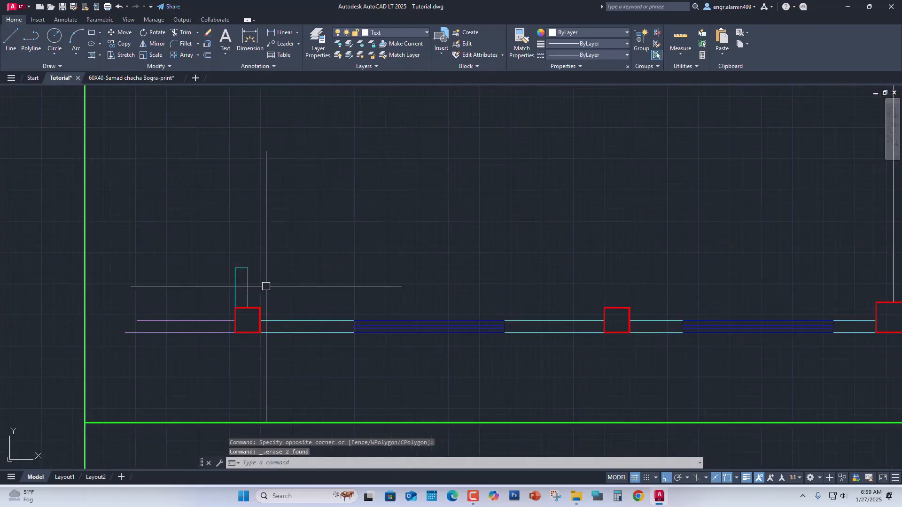
Step: Erase the wall stub above the lower road-side corner column and the balcony edge lines beside that column
{"action": "left_click", "coordinate": [267, 288]}
{"action": "left_click", "coordinate": [218, 233]}
{"action": "key", "text": "Delete"}
{"action": "left_click", "coordinate": [211, 366]}
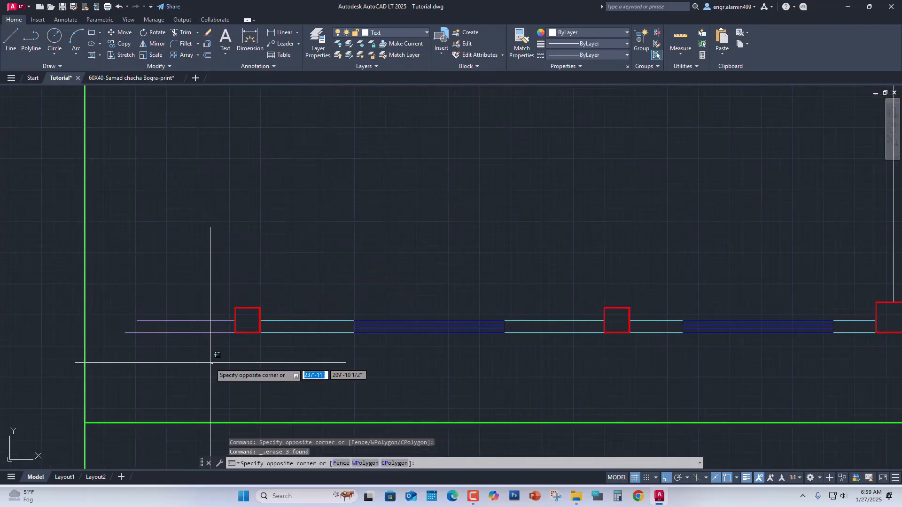
{"action": "left_click", "coordinate": [179, 306]}
{"action": "key", "text": "Delete"}
Step: Erase the leftover balcony line, then the window and wall pieces between the two middle road-side columns
{"action": "middle_click_drag", "start_coordinate": [181, 262], "coordinate": [193, 348]}
{"action": "scroll", "coordinate": [210, 268], "scroll_direction": "down", "scroll_amount": 3}
{"action": "middle_click_drag", "start_coordinate": [210, 267], "coordinate": [221, 346]}
{"action": "scroll", "coordinate": [203, 316], "scroll_direction": "up", "scroll_amount": 3}
{"action": "left_click", "coordinate": [211, 311]}
{"action": "left_click", "coordinate": [195, 287]}
{"action": "key", "text": "Delete"}
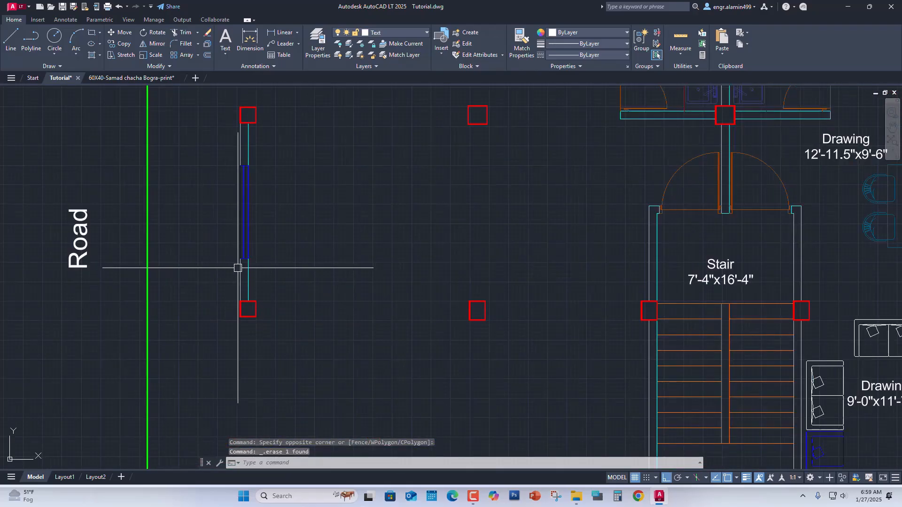
{"action": "left_click", "coordinate": [303, 276]}
{"action": "left_click", "coordinate": [220, 139]}
{"action": "key", "text": "Delete"}
Step: Review the cleared road-side area of the ground floor plan against the typical floor plan
{"action": "scroll", "coordinate": [219, 139], "scroll_direction": "down", "scroll_amount": 3}
{"action": "mouse_move", "coordinate": [235, 137]}
{"action": "middle_mouse_down"}
{"action": "mouse_move", "coordinate": [229, 203]}
{"action": "mouse_move", "coordinate": [256, 254]}
{"action": "middle_mouse_up"}
{"action": "scroll", "coordinate": [281, 205], "scroll_direction": "up", "scroll_amount": 2}
{"action": "scroll", "coordinate": [281, 205], "scroll_direction": "down", "scroll_amount": 4}
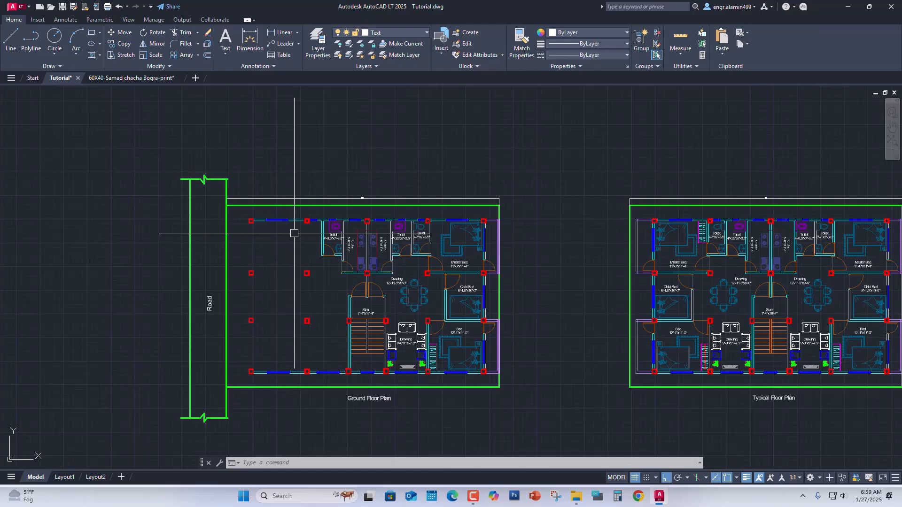
{"action": "mouse_move", "coordinate": [297, 292]}
{"action": "middle_mouse_down"}
{"action": "mouse_move", "coordinate": [316, 279]}
{"action": "mouse_move", "coordinate": [265, 309]}
{"action": "mouse_move", "coordinate": [249, 282]}
{"action": "mouse_move", "coordinate": [256, 311]}
{"action": "mouse_move", "coordinate": [246, 294]}
{"action": "mouse_move", "coordinate": [255, 304]}
{"action": "mouse_move", "coordinate": [278, 302]}
{"action": "mouse_move", "coordinate": [272, 311]}
{"action": "middle_mouse_up"}
{"action": "scroll", "coordinate": [272, 311], "scroll_direction": "up", "scroll_amount": 2}
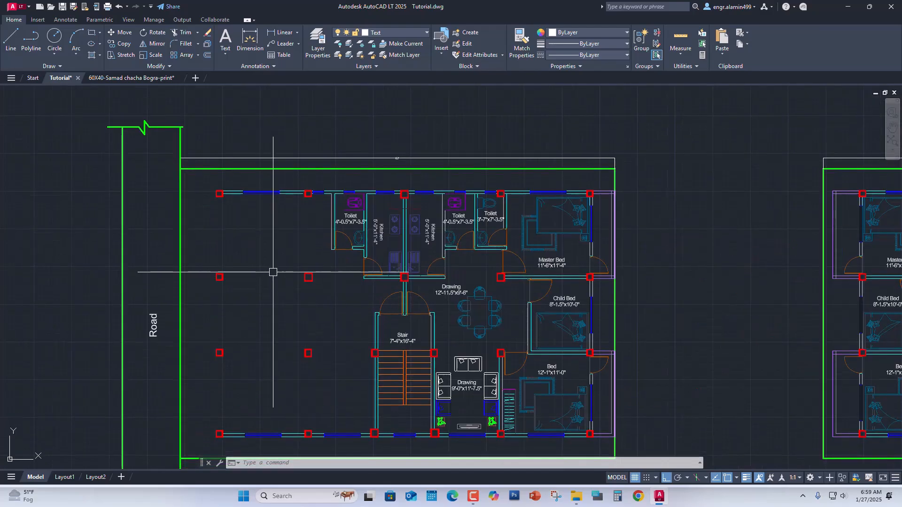
{"action": "scroll", "coordinate": [273, 272], "scroll_direction": "down", "scroll_amount": 2}
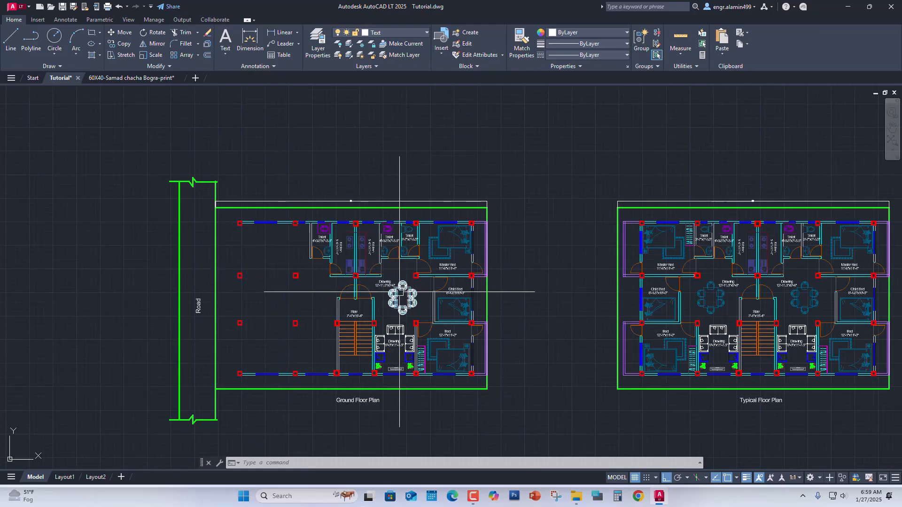
{"action": "middle_click_drag", "start_coordinate": [275, 295], "coordinate": [268, 294]}
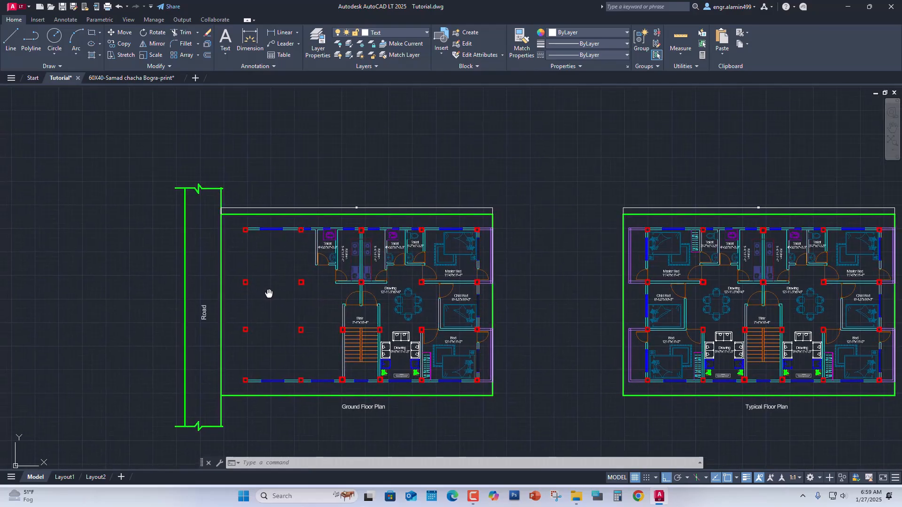
{"action": "middle_click_drag", "start_coordinate": [394, 307], "coordinate": [363, 296]}
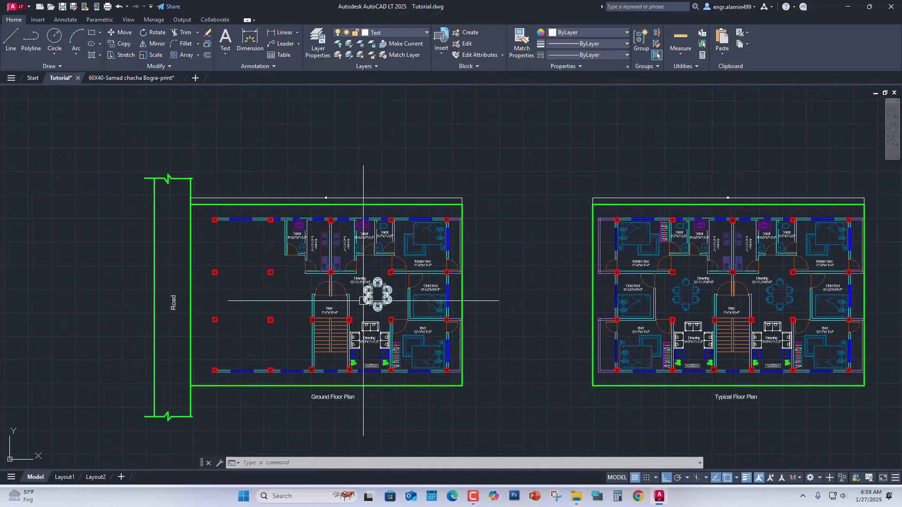
{"action": "mouse_move", "coordinate": [298, 301]}
{"action": "middle_mouse_down"}
{"action": "mouse_move", "coordinate": [304, 312]}
{"action": "mouse_move", "coordinate": [276, 316]}
{"action": "mouse_move", "coordinate": [261, 301]}
{"action": "mouse_move", "coordinate": [276, 318]}
{"action": "mouse_move", "coordinate": [271, 308]}
{"action": "middle_mouse_up"}
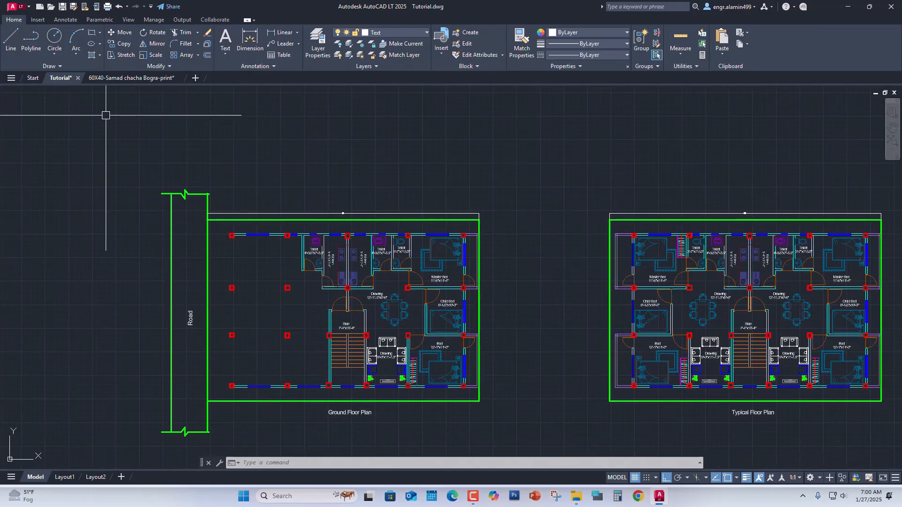
Step: Switch to the 60X40 reference drawing and examine the parking and entry layout of its ground floor plan
{"action": "left_click", "coordinate": [106, 78]}
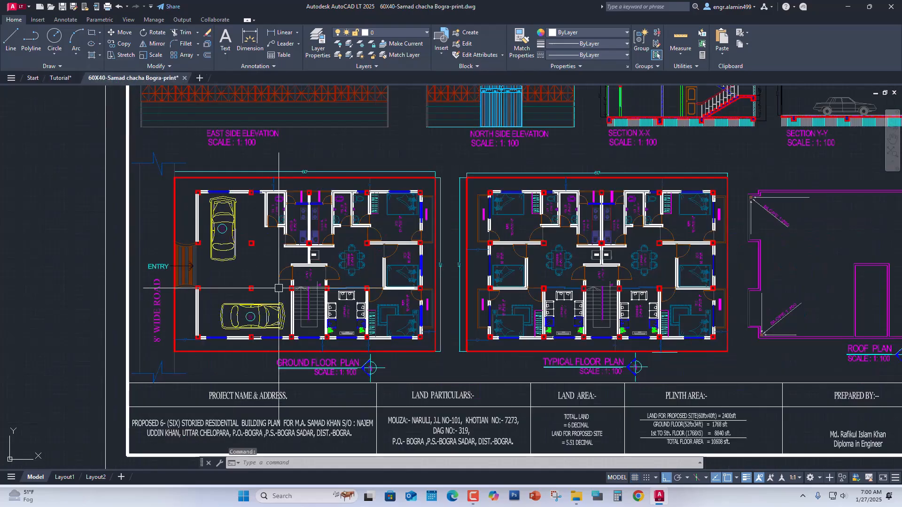
{"action": "scroll", "coordinate": [183, 264], "scroll_direction": "up", "scroll_amount": 5}
{"action": "scroll", "coordinate": [215, 253], "scroll_direction": "down", "scroll_amount": 4}
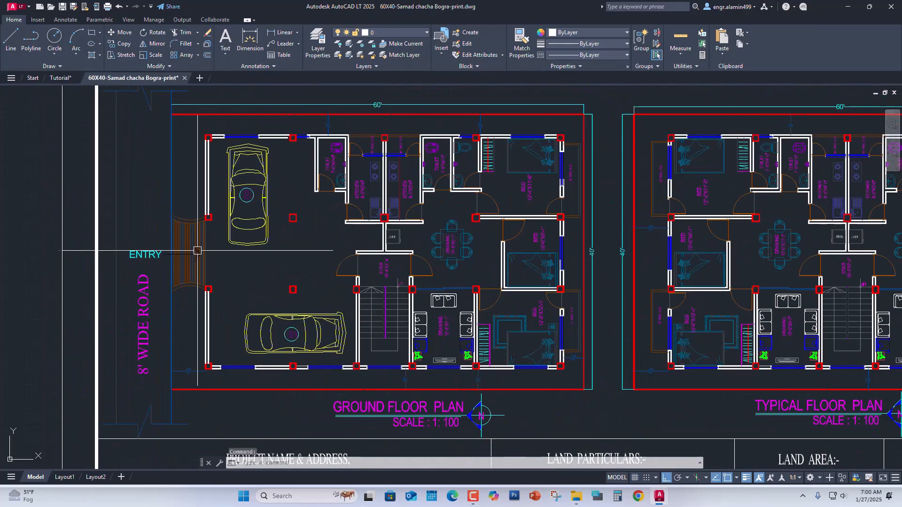
{"action": "middle_click_drag", "start_coordinate": [207, 262], "coordinate": [223, 258]}
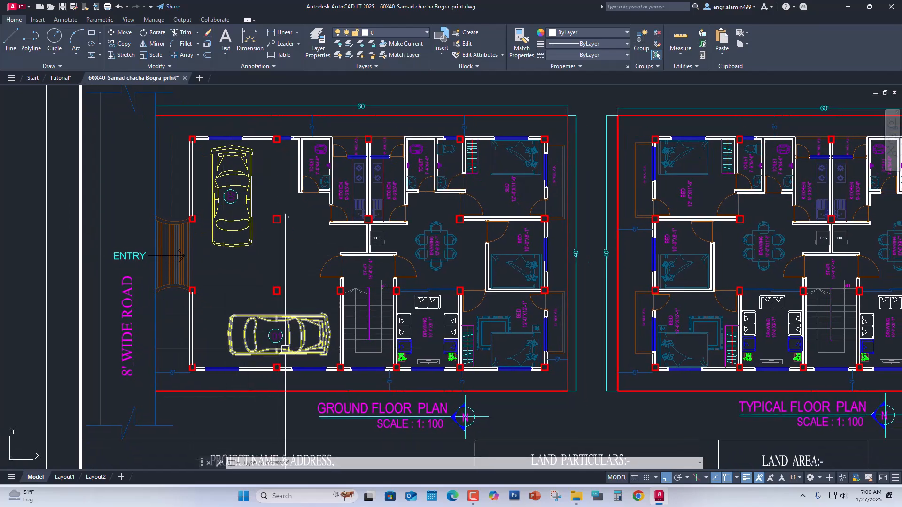
{"action": "scroll", "coordinate": [288, 342], "scroll_direction": "up", "scroll_amount": 8}
{"action": "scroll", "coordinate": [330, 363], "scroll_direction": "down", "scroll_amount": 5}
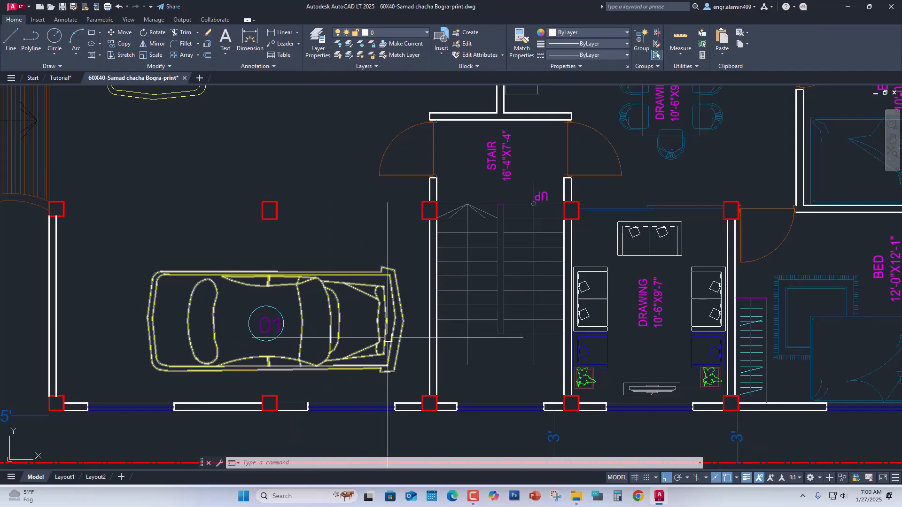
Step: Copy both numbered parking cars with a base point at the centre of the road-side column above the entry
{"action": "scroll", "coordinate": [409, 347], "scroll_direction": "up", "scroll_amount": 3}
{"action": "left_click", "coordinate": [413, 345]}
{"action": "scroll", "coordinate": [181, 237], "scroll_direction": "down", "scroll_amount": 2}
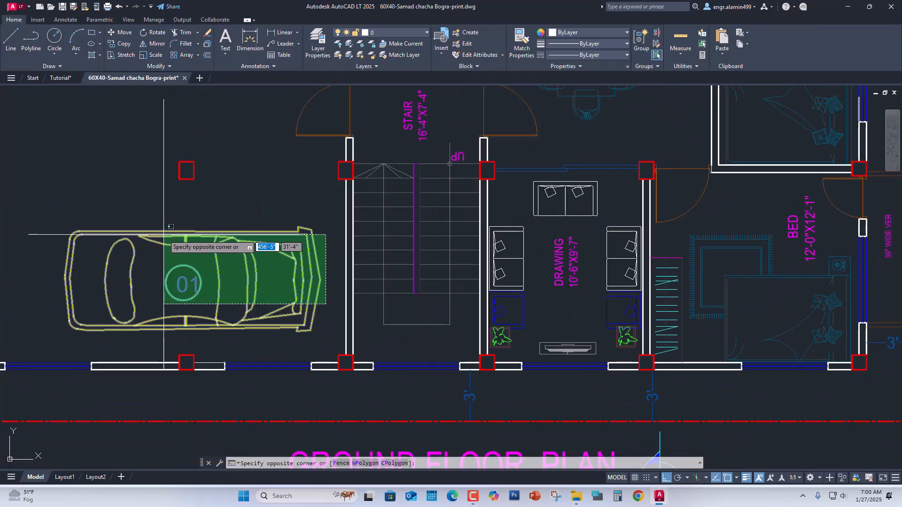
{"action": "scroll", "coordinate": [162, 236], "scroll_direction": "down", "scroll_amount": 4}
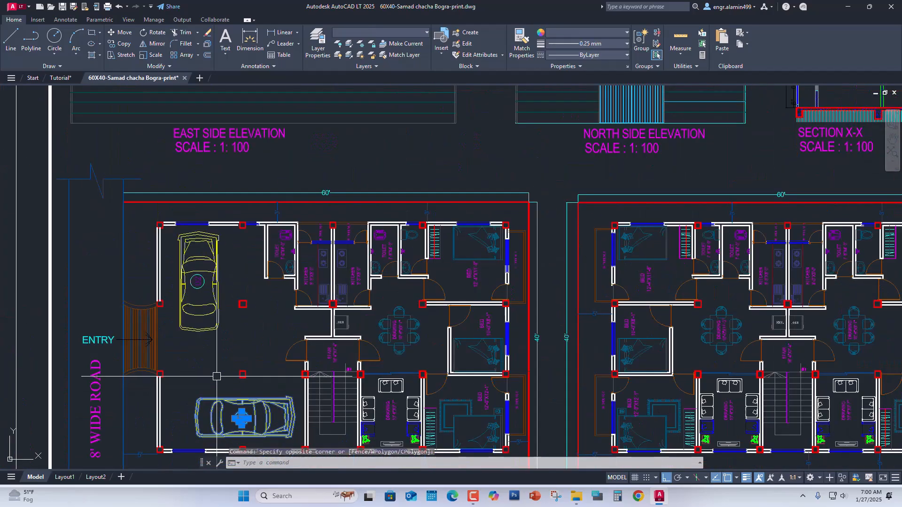
{"action": "left_click", "coordinate": [208, 270]}
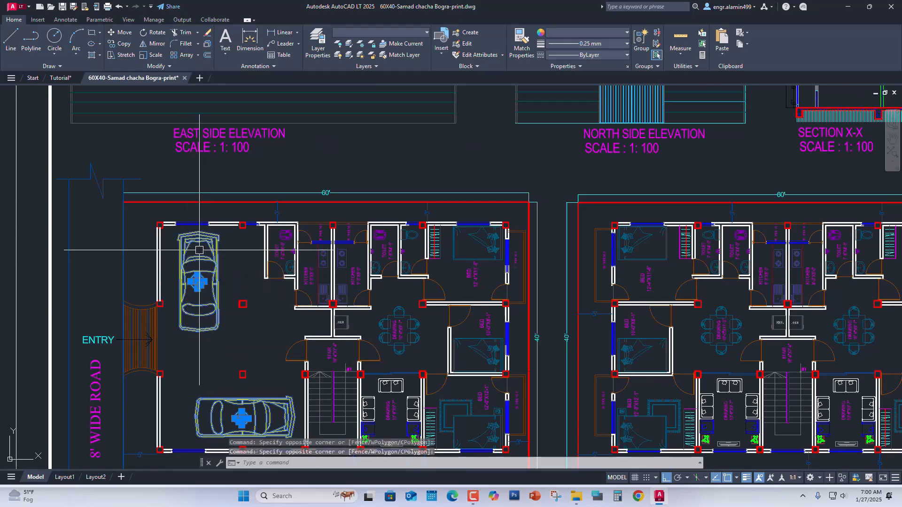
{"action": "scroll", "coordinate": [199, 250], "scroll_direction": "up", "scroll_amount": 2}
{"action": "right_click", "coordinate": [198, 235]}
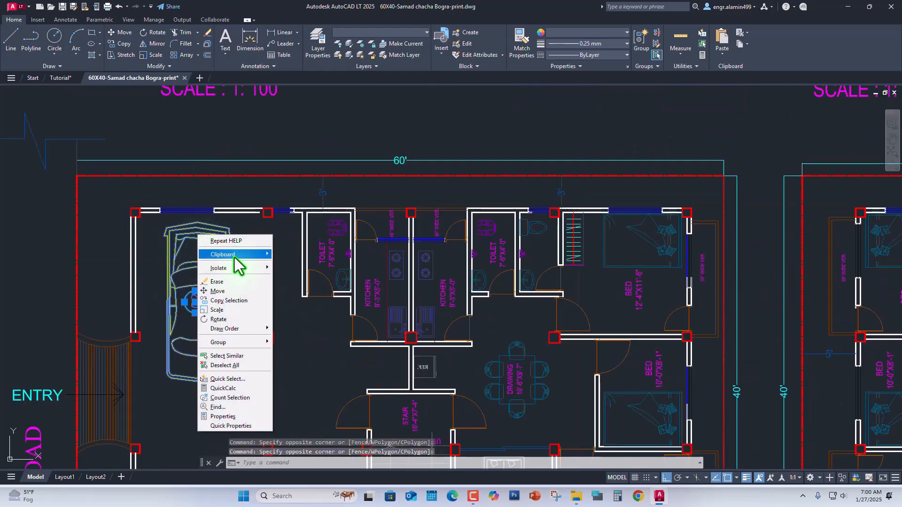
{"action": "mouse_move", "coordinate": [235, 255]}
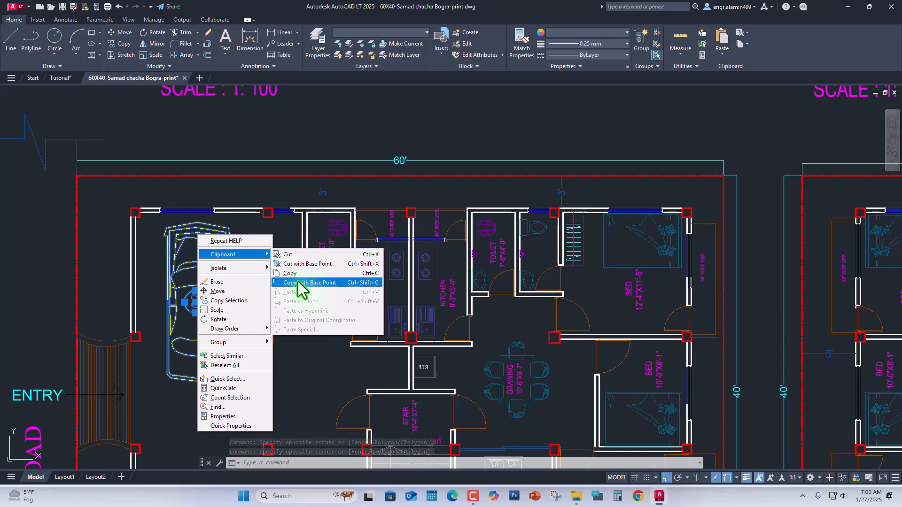
{"action": "left_click", "coordinate": [301, 283]}
{"action": "scroll", "coordinate": [193, 320], "scroll_direction": "up", "scroll_amount": 3}
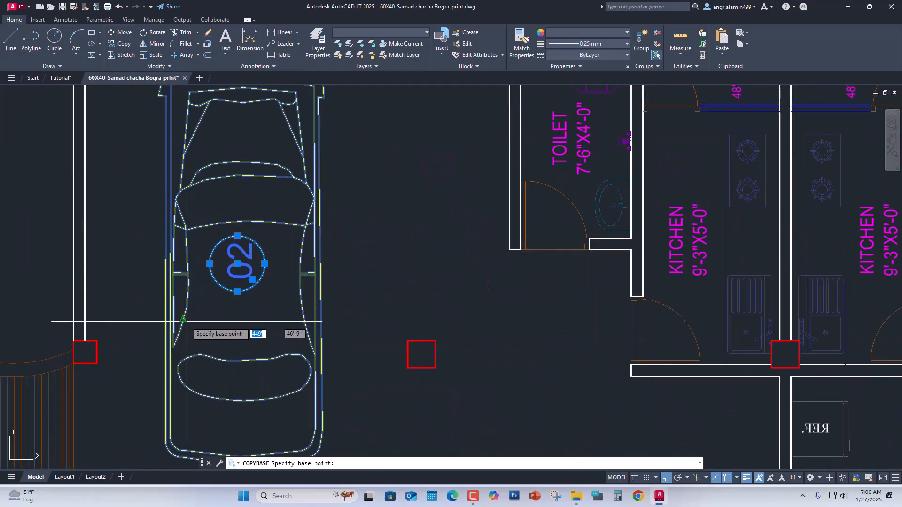
{"action": "scroll", "coordinate": [188, 329], "scroll_direction": "down", "scroll_amount": 3}
{"action": "scroll", "coordinate": [136, 338], "scroll_direction": "up", "scroll_amount": 3}
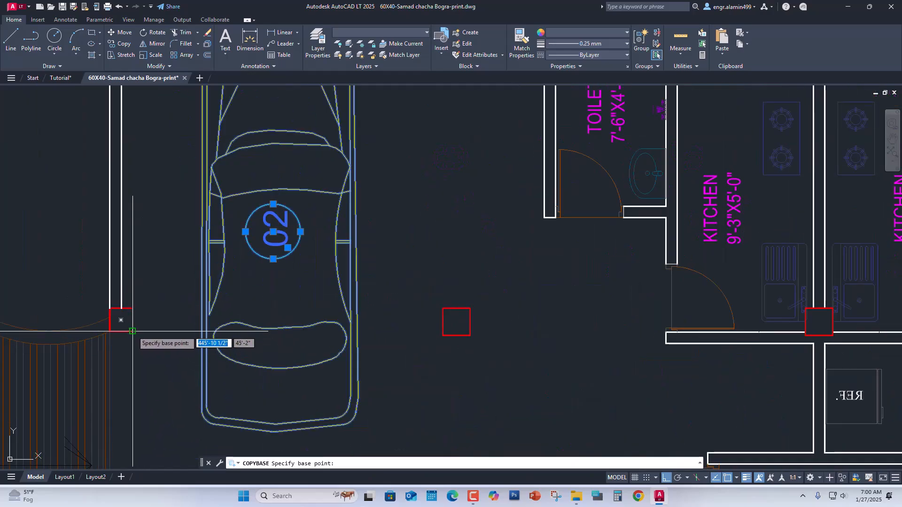
{"action": "left_click", "coordinate": [121, 320]}
{"action": "scroll", "coordinate": [123, 322], "scroll_direction": "down", "scroll_amount": 3}
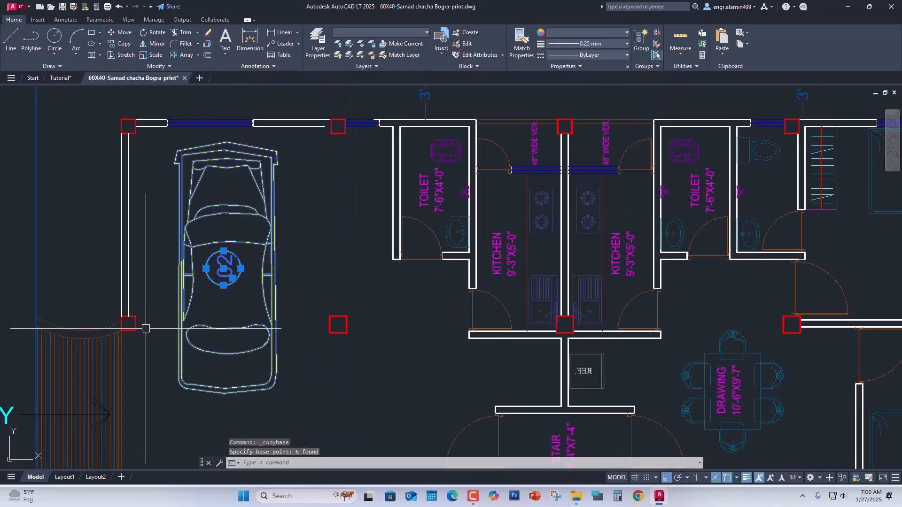
Step: Paste the two cars into the Tutorial drawing's ground floor plan at the centre of the matching road-side column
{"action": "left_click", "coordinate": [61, 78]}
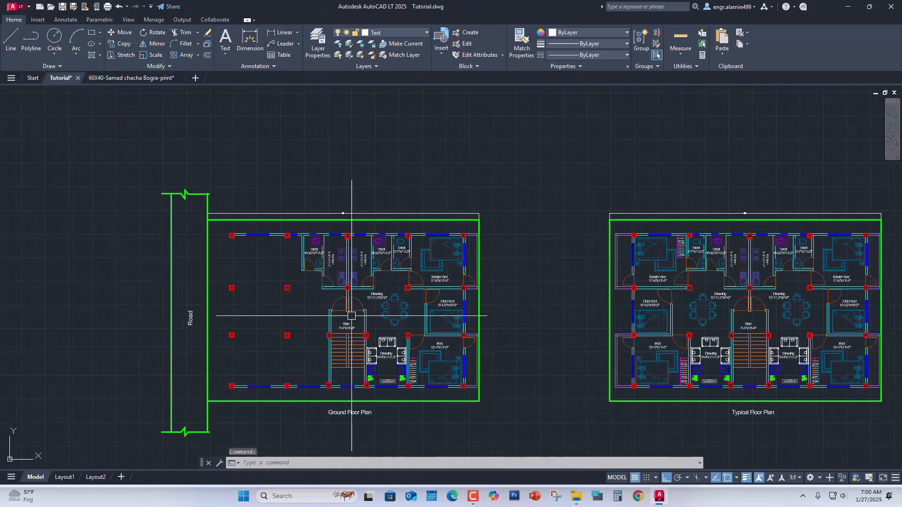
{"action": "scroll", "coordinate": [282, 299], "scroll_direction": "up", "scroll_amount": 6}
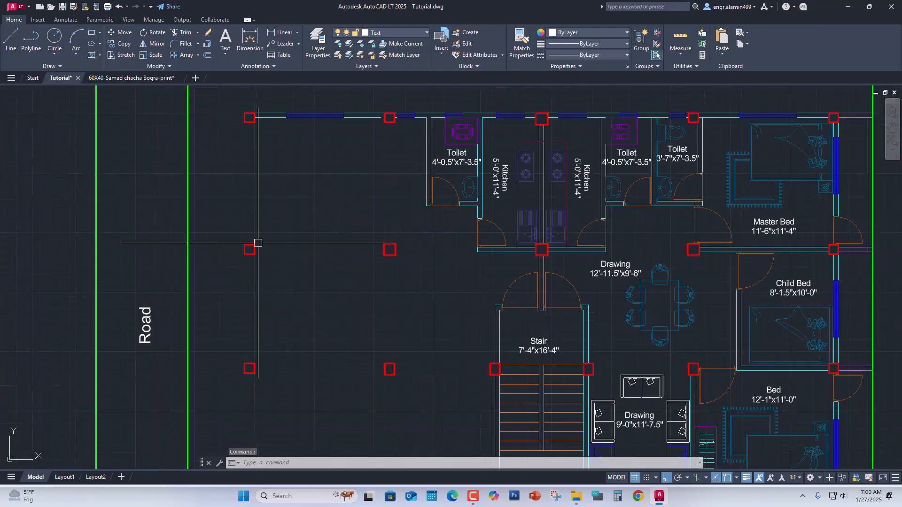
{"action": "right_click", "coordinate": [278, 235]}
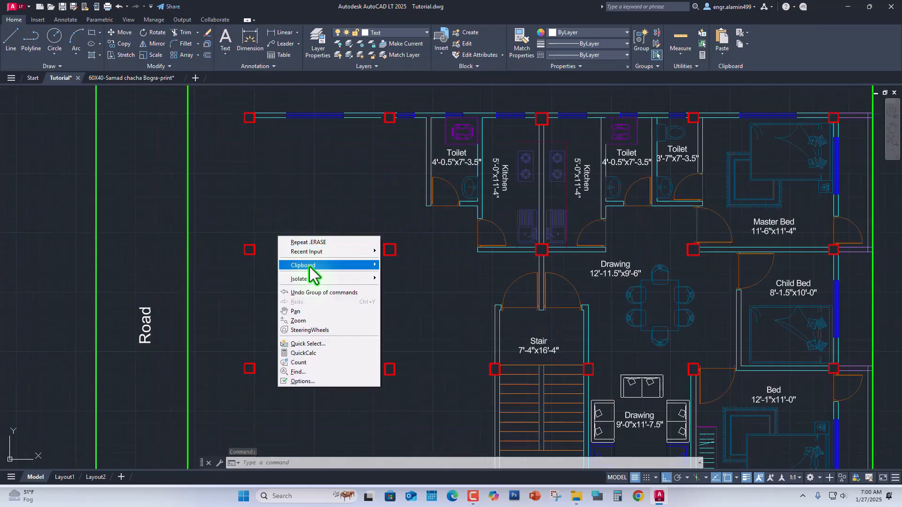
{"action": "mouse_move", "coordinate": [311, 266]}
{"action": "left_click", "coordinate": [399, 303]}
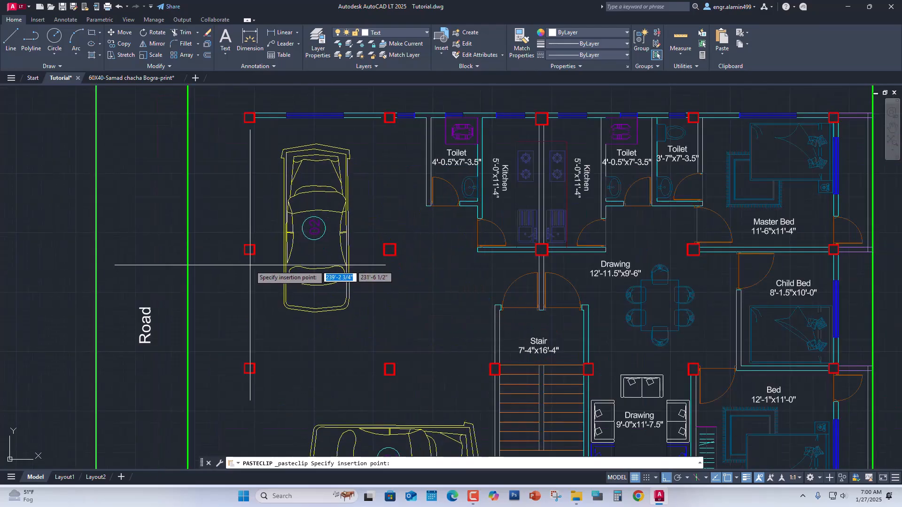
{"action": "scroll", "coordinate": [249, 250], "scroll_direction": "up", "scroll_amount": 5}
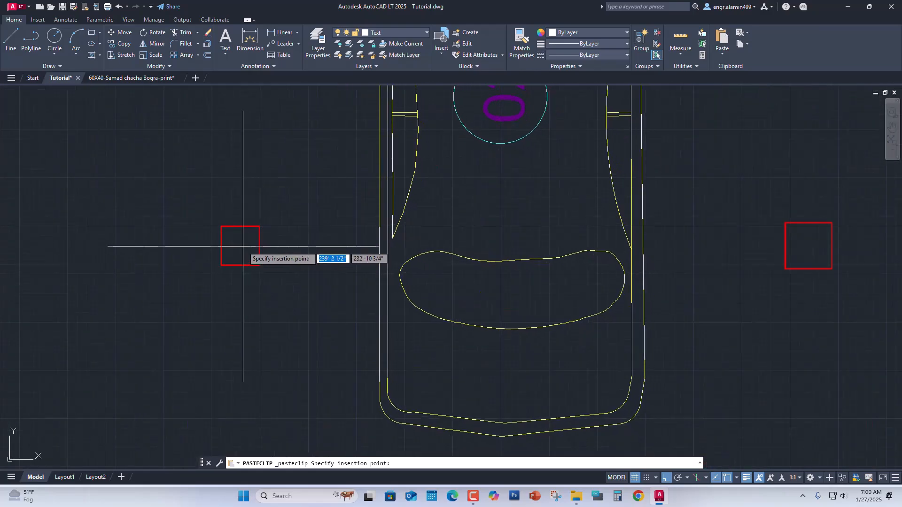
{"action": "scroll", "coordinate": [240, 256], "scroll_direction": "down", "scroll_amount": 3}
{"action": "left_click", "coordinate": [240, 252]}
{"action": "scroll", "coordinate": [270, 285], "scroll_direction": "down", "scroll_amount": 5}
{"action": "mouse_move", "coordinate": [322, 287]}
{"action": "middle_mouse_down"}
{"action": "mouse_move", "coordinate": [285, 277]}
{"action": "mouse_move", "coordinate": [280, 247]}
{"action": "middle_mouse_up"}
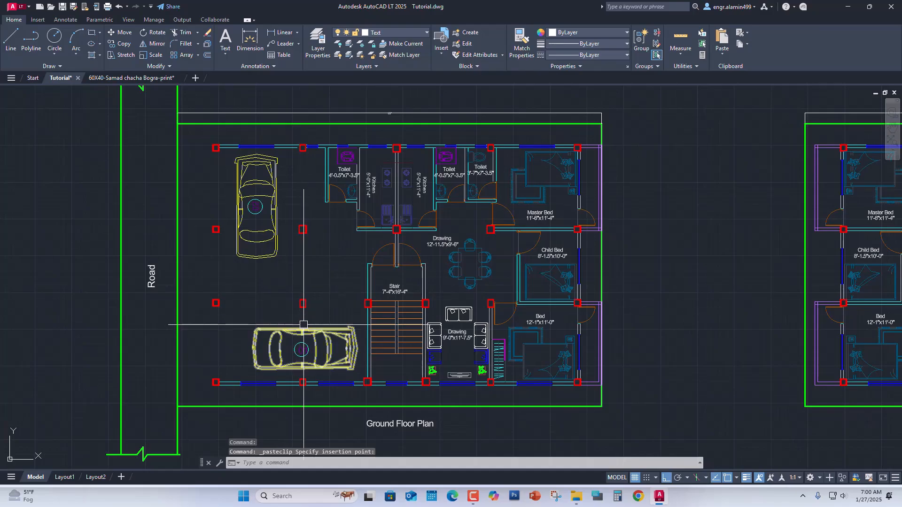
{"action": "middle_click_drag", "start_coordinate": [303, 324], "coordinate": [325, 326]}
{"action": "mouse_move", "coordinate": [311, 255]}
{"action": "middle_mouse_down"}
{"action": "mouse_move", "coordinate": [310, 266]}
{"action": "mouse_move", "coordinate": [265, 275]}
{"action": "mouse_move", "coordinate": [278, 270]}
{"action": "mouse_move", "coordinate": [278, 246]}
{"action": "middle_mouse_up"}
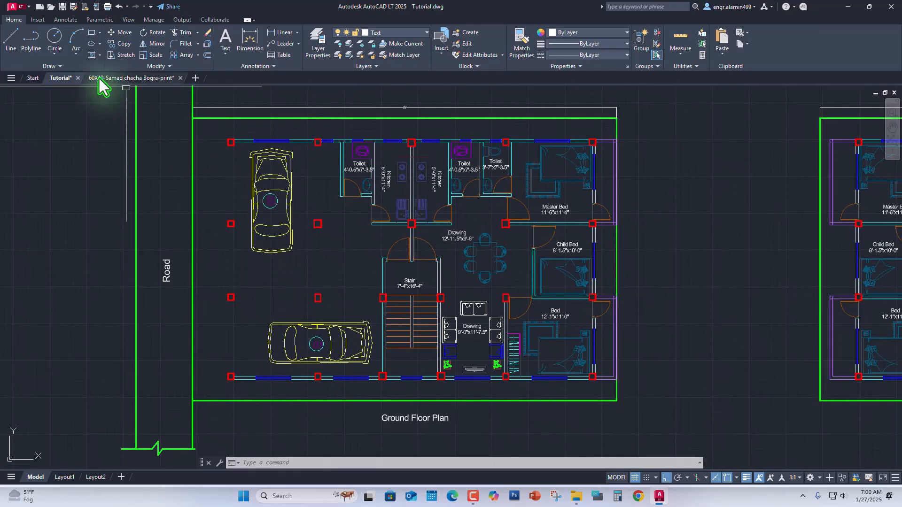
Step: Check the road-side walls and entry opening in the 60X40 reference drawing's ground floor plan
{"action": "left_click", "coordinate": [101, 78]}
{"action": "scroll", "coordinate": [210, 254], "scroll_direction": "down", "scroll_amount": 5}
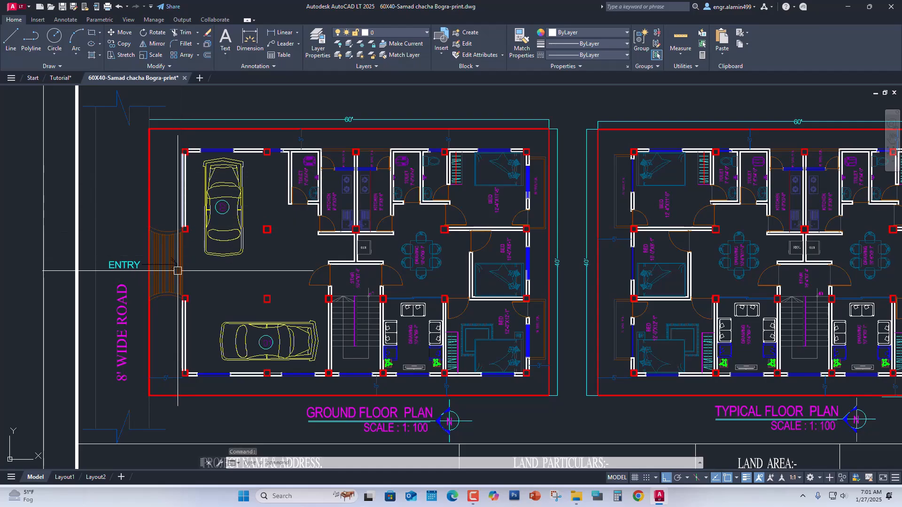
{"action": "middle_click_drag", "start_coordinate": [209, 191], "coordinate": [209, 208]}
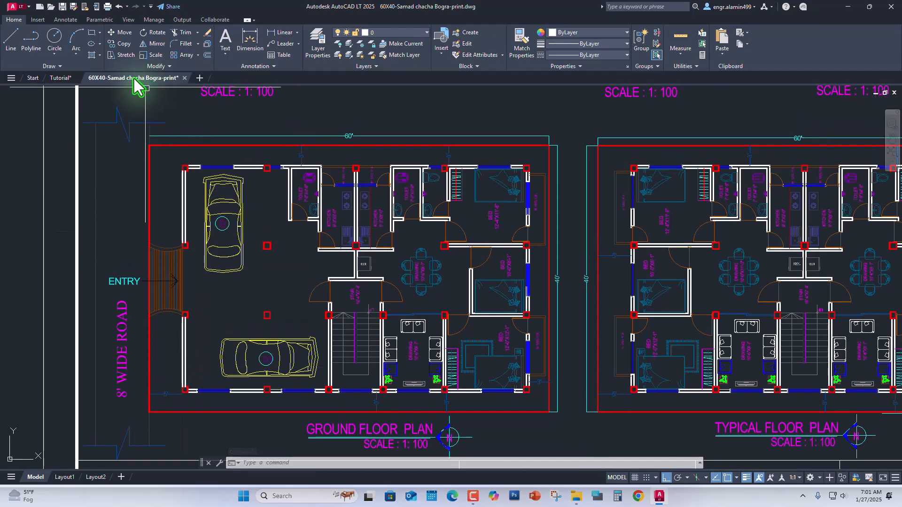
Step: In the Tutorial drawing, draw a line along the outer face from the upper road-side corner column to the column below
{"action": "left_click", "coordinate": [60, 78]}
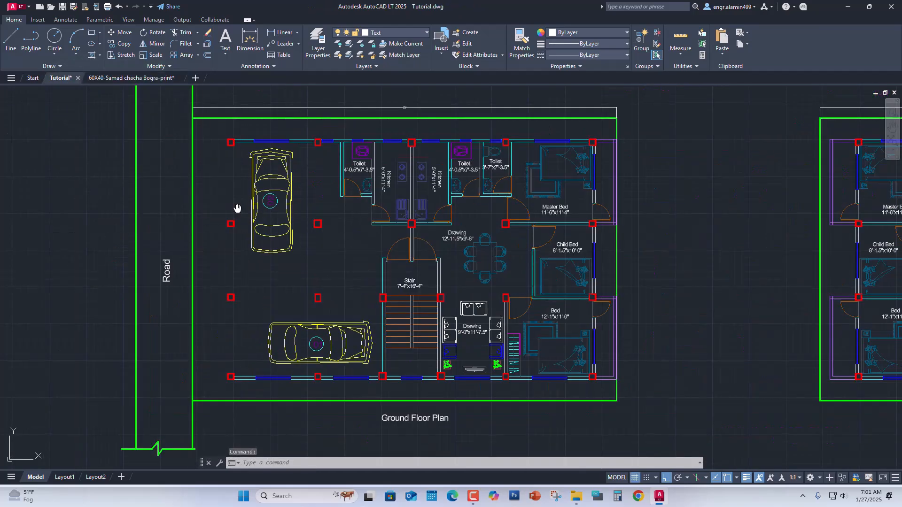
{"action": "scroll", "coordinate": [252, 113], "scroll_direction": "up", "scroll_amount": 2}
{"action": "key", "text": "l"}
{"action": "key", "text": "Return"}
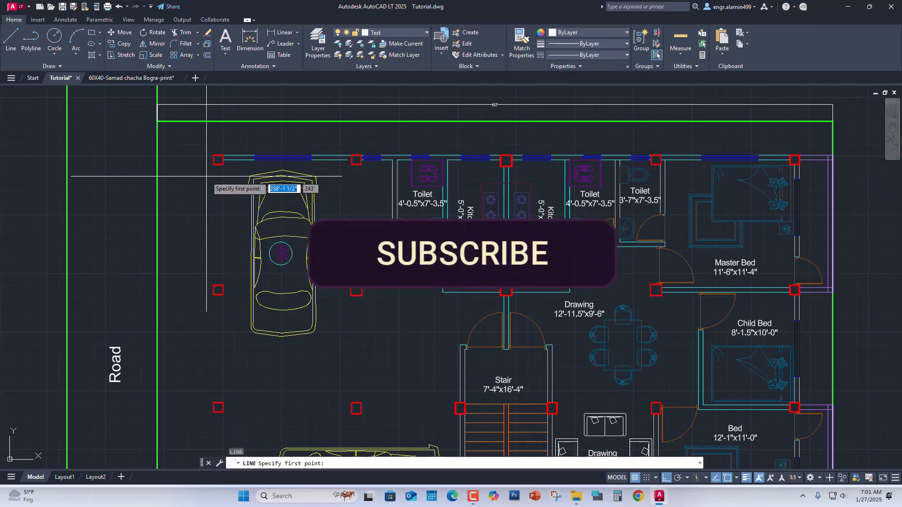
{"action": "scroll", "coordinate": [215, 162], "scroll_direction": "up", "scroll_amount": 4}
{"action": "left_click", "coordinate": [223, 155]}
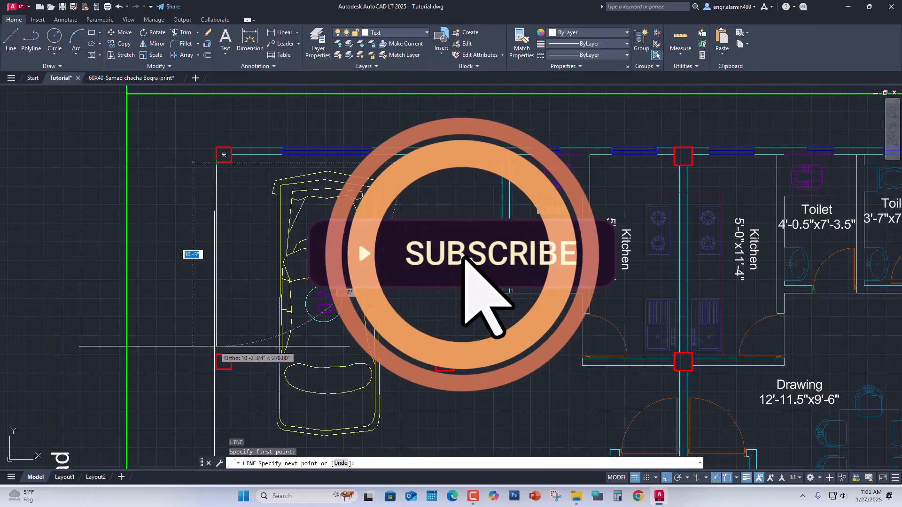
{"action": "left_click", "coordinate": [224, 361]}
{"action": "key", "text": "Return"}
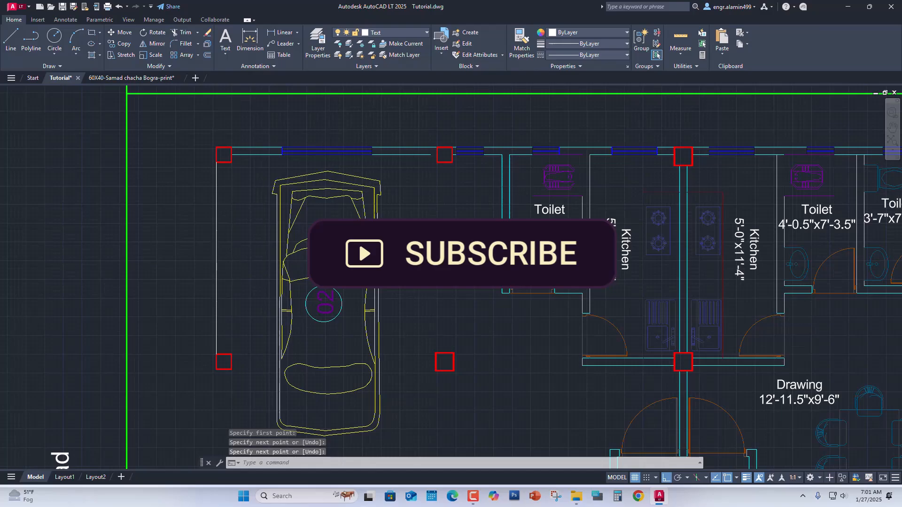
Step: Draw a line along the outer face from the lower road-side corner column to the column above
{"action": "scroll", "coordinate": [235, 263], "scroll_direction": "down", "scroll_amount": 5}
{"action": "scroll", "coordinate": [231, 341], "scroll_direction": "up", "scroll_amount": 3}
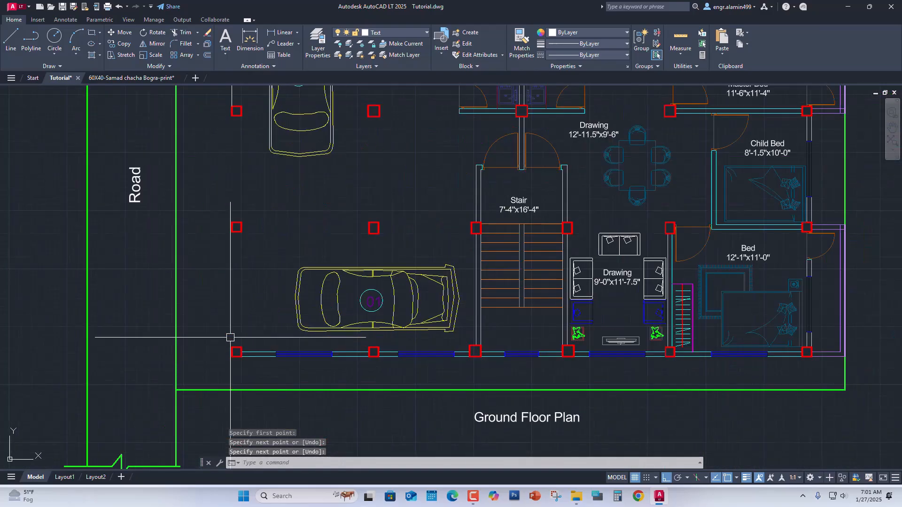
{"action": "key", "text": "Return"}
{"action": "left_click", "coordinate": [236, 352]}
{"action": "scroll", "coordinate": [238, 276], "scroll_direction": "up", "scroll_amount": 3}
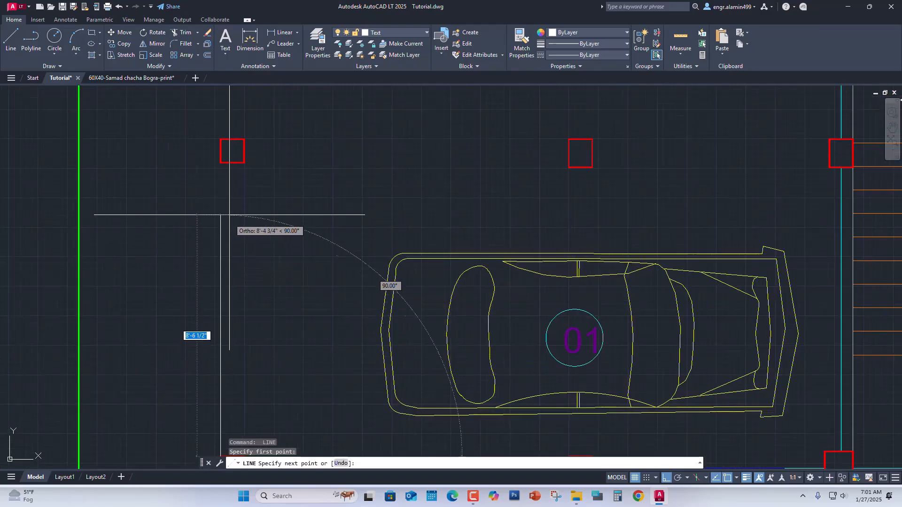
{"action": "left_click", "coordinate": [232, 151]}
{"action": "key", "text": "Return"}
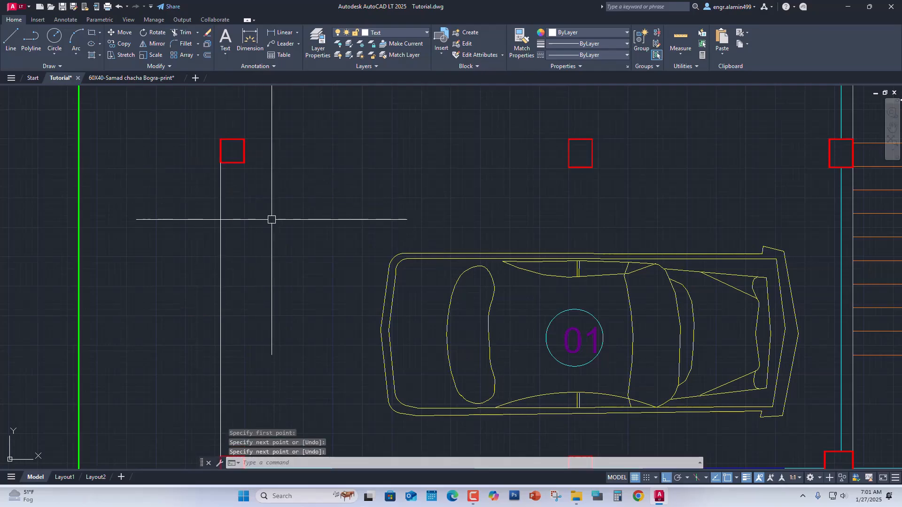
Step: Offset both road-side lines 5" toward the inside of the building to form double-line walls
{"action": "scroll", "coordinate": [347, 140], "scroll_direction": "down", "scroll_amount": 4}
{"action": "type", "text": "o"}
{"action": "key", "text": "Return"}
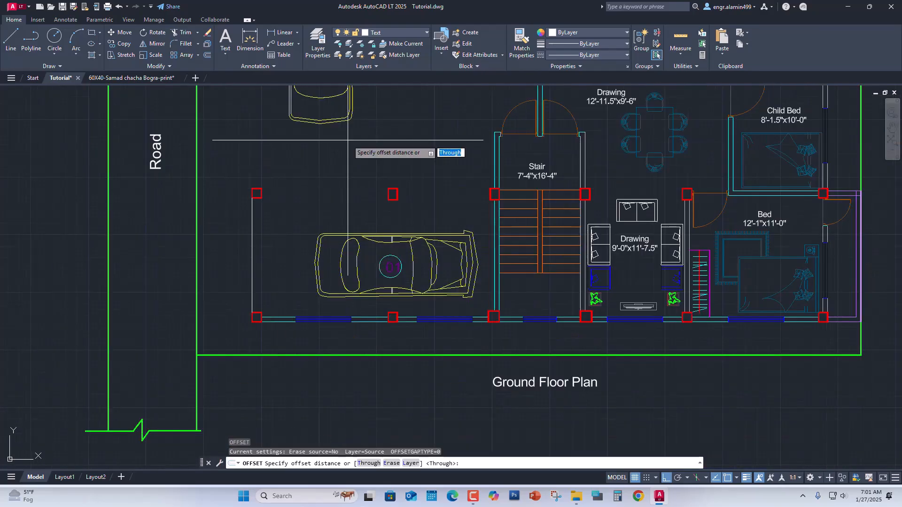
{"action": "type", "text": "5"}
{"action": "key", "text": "Return"}
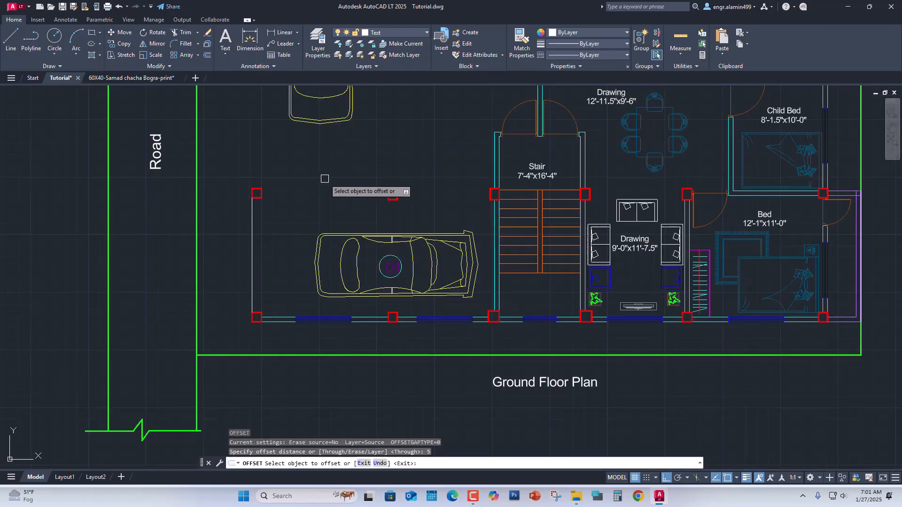
{"action": "left_click", "coordinate": [256, 239]}
{"action": "left_click", "coordinate": [291, 223]}
{"action": "scroll", "coordinate": [294, 222], "scroll_direction": "down", "scroll_amount": 4}
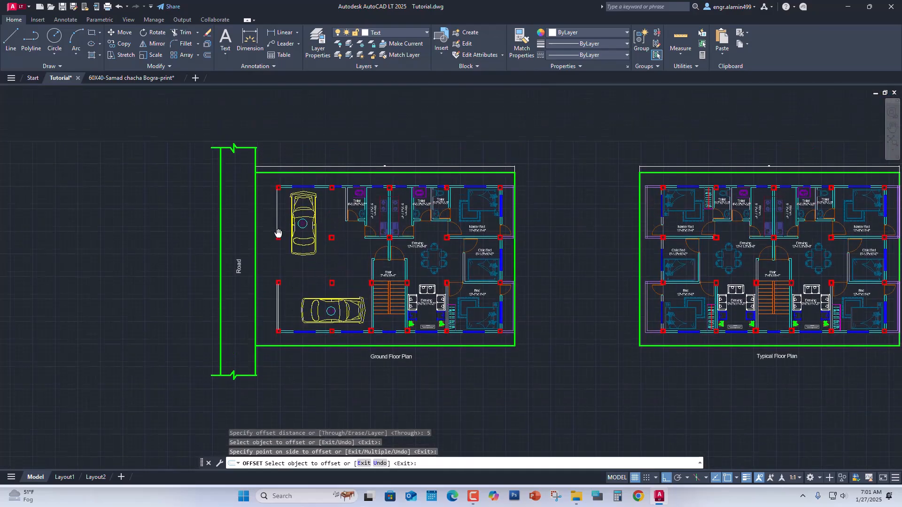
{"action": "scroll", "coordinate": [277, 206], "scroll_direction": "up", "scroll_amount": 5}
{"action": "left_click", "coordinate": [262, 199]}
{"action": "left_click", "coordinate": [289, 203]}
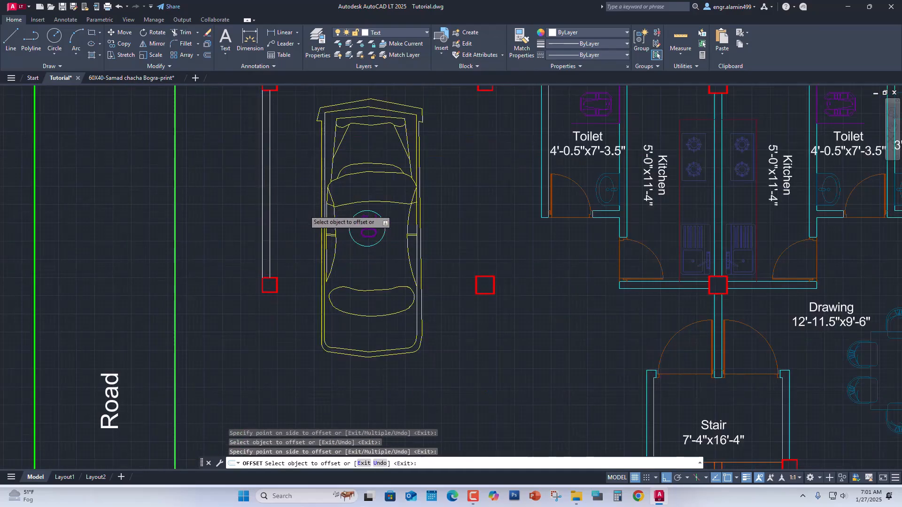
{"action": "scroll", "coordinate": [300, 207], "scroll_direction": "down", "scroll_amount": 2}
{"action": "scroll", "coordinate": [317, 127], "scroll_direction": "up", "scroll_amount": 2}
{"action": "key", "text": "Return"}
Step: Match the properties of the existing wall line beside the upper corner column onto the four new road-side wall lines
{"action": "left_click", "coordinate": [297, 132]}
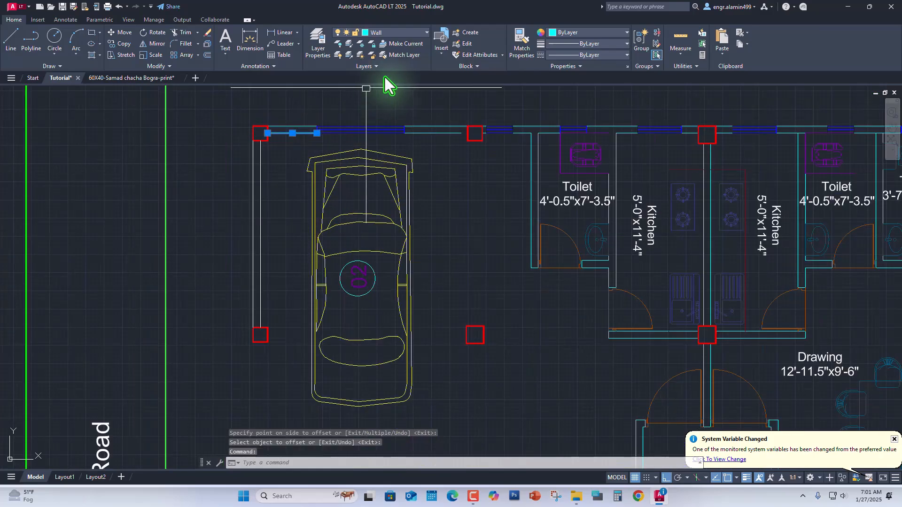
{"action": "left_click", "coordinate": [519, 47]}
{"action": "left_click", "coordinate": [283, 270]}
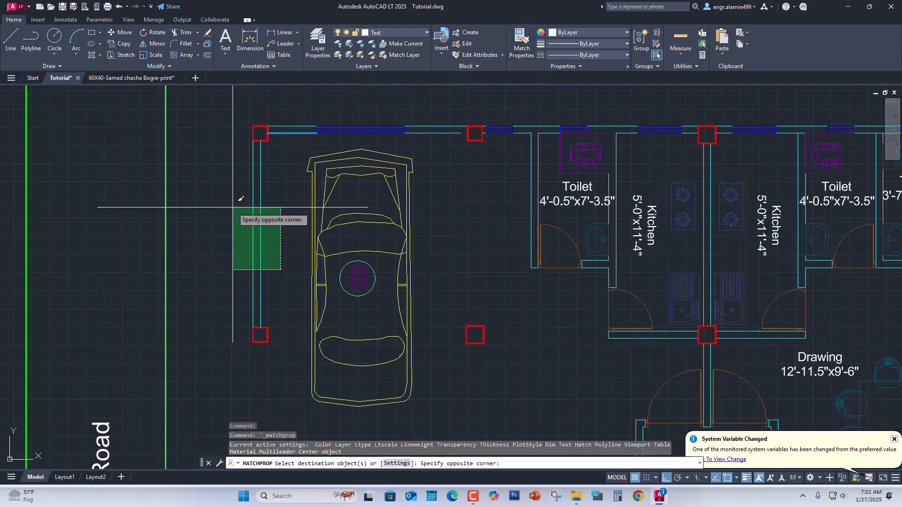
{"action": "left_click", "coordinate": [235, 203]}
{"action": "scroll", "coordinate": [252, 190], "scroll_direction": "down", "scroll_amount": 5}
{"action": "scroll", "coordinate": [251, 293], "scroll_direction": "up", "scroll_amount": 2}
{"action": "left_click", "coordinate": [271, 293]}
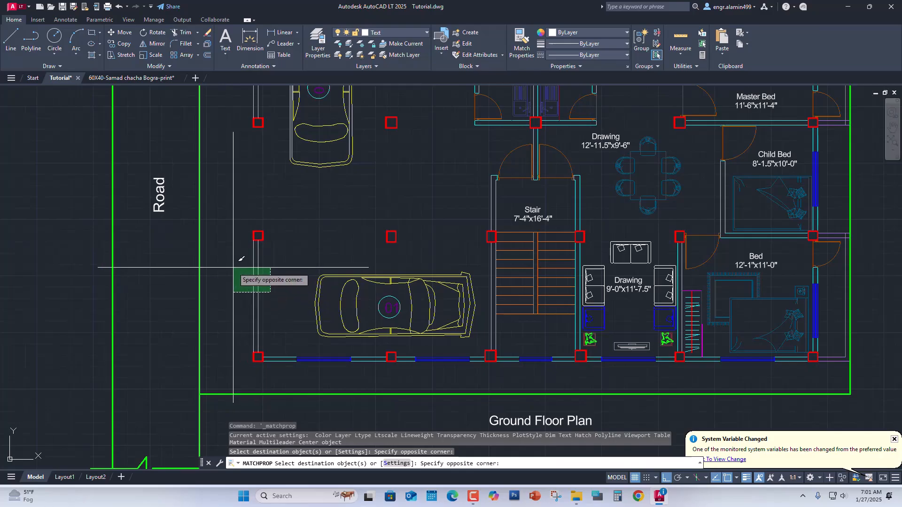
{"action": "left_click", "coordinate": [232, 267]}
{"action": "scroll", "coordinate": [265, 281], "scroll_direction": "down", "scroll_amount": 1}
{"action": "scroll", "coordinate": [265, 285], "scroll_direction": "down", "scroll_amount": 2}
{"action": "key", "text": "Return"}
Step: Check how the entry between the road-side columns is drawn in the 60X40 reference drawing's ground floor plan
{"action": "scroll", "coordinate": [264, 241], "scroll_direction": "up", "scroll_amount": 4}
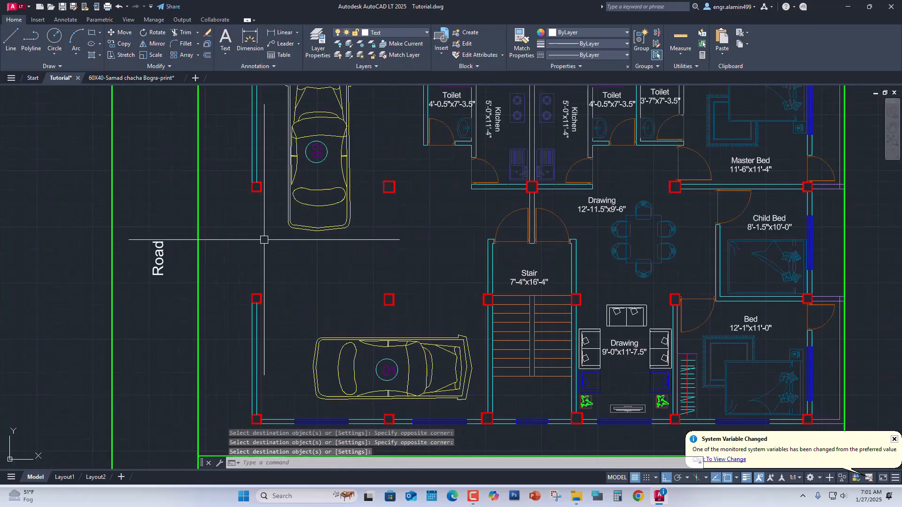
{"action": "middle_click_drag", "start_coordinate": [262, 246], "coordinate": [249, 278]}
{"action": "scroll", "coordinate": [250, 279], "scroll_direction": "down", "scroll_amount": 3}
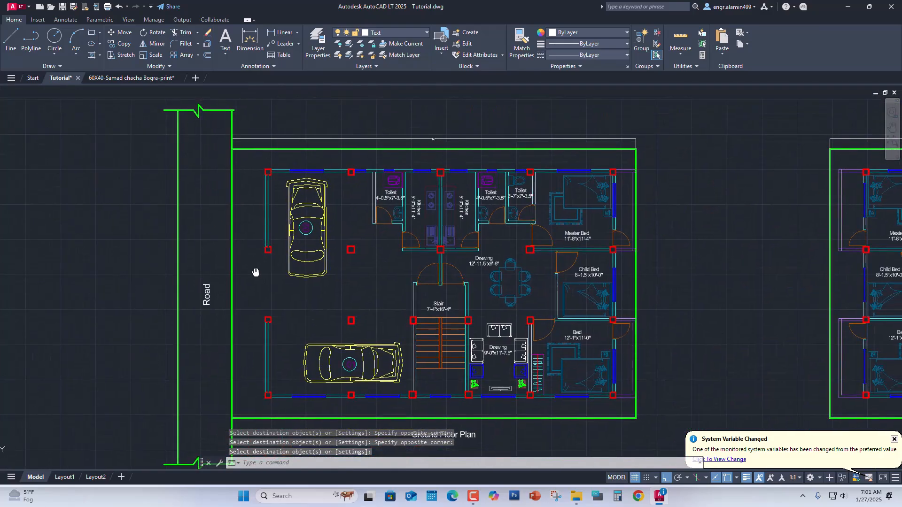
{"action": "left_click", "coordinate": [118, 78]}
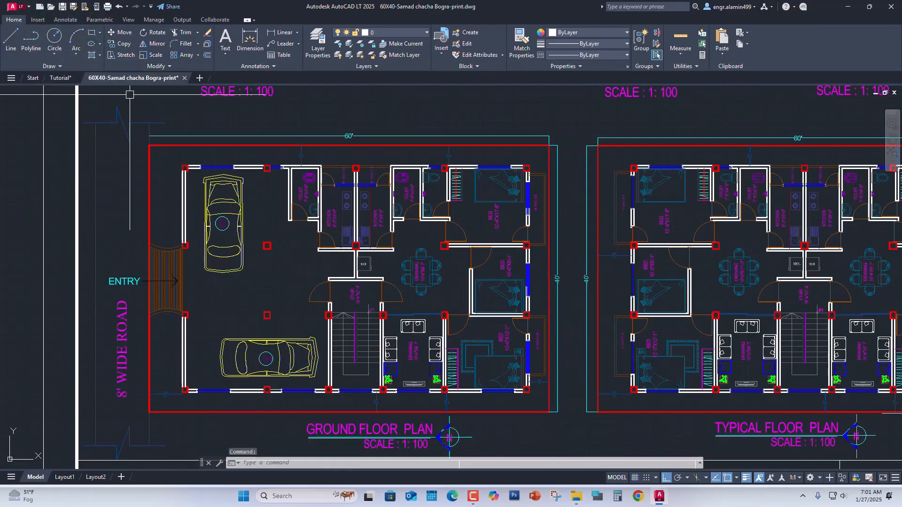
{"action": "left_click", "coordinate": [56, 80]}
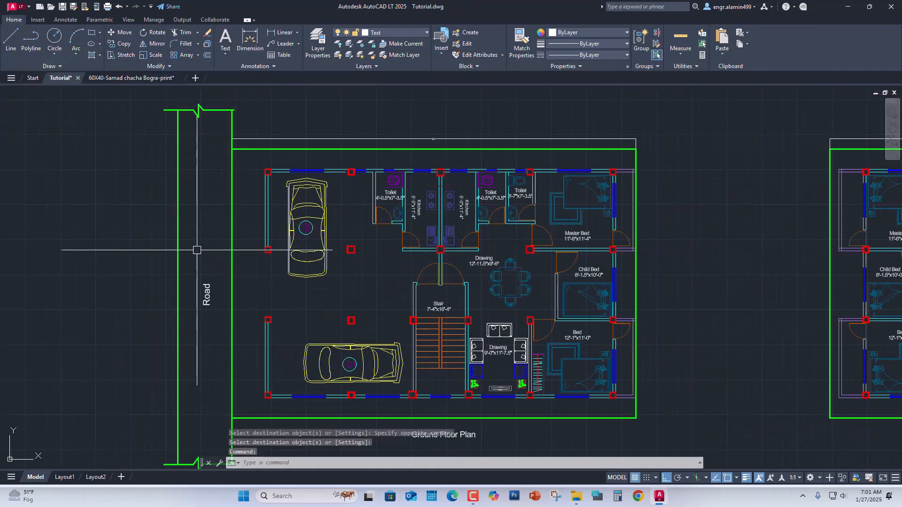
Step: In the Tutorial drawing, draw a horizontal line from the lower entry column's upper outer corner to the plot boundary beside the road
{"action": "scroll", "coordinate": [237, 320], "scroll_direction": "up", "scroll_amount": 5}
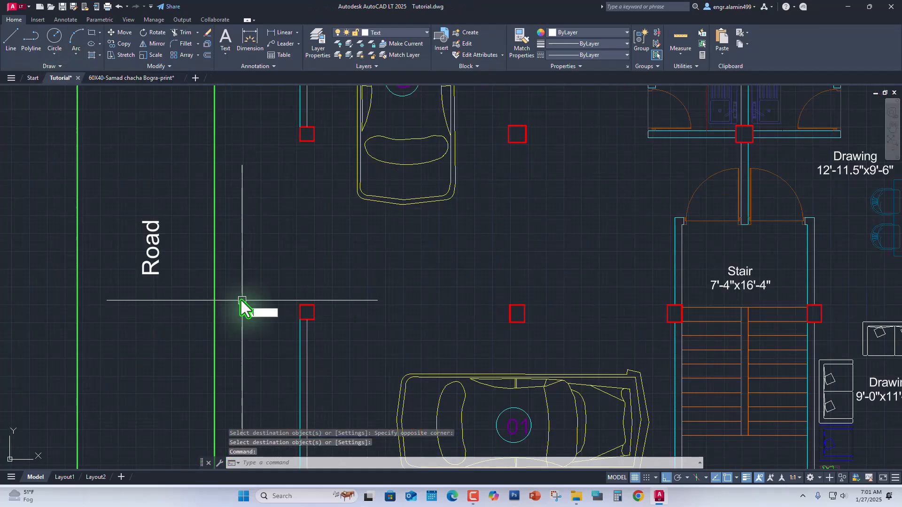
{"action": "type", "text": "l"}
{"action": "key", "text": "Return"}
{"action": "left_click", "coordinate": [300, 305]}
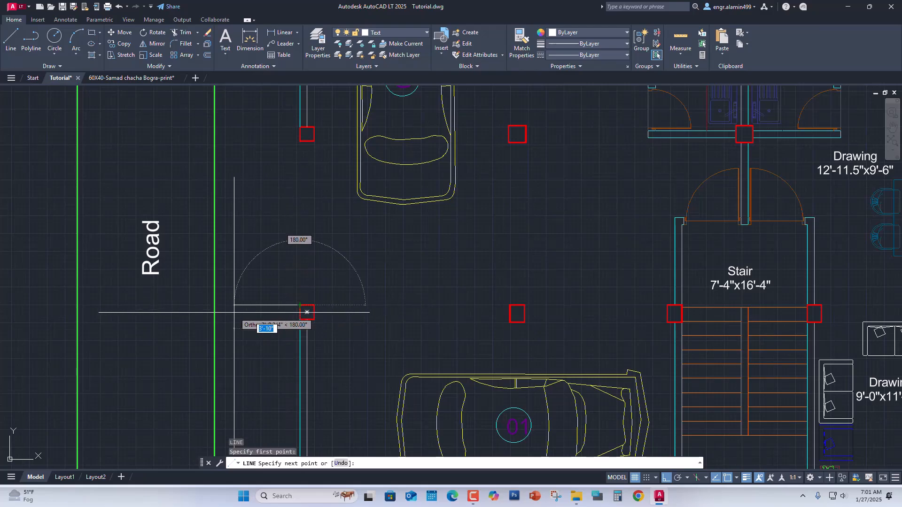
{"action": "scroll", "coordinate": [230, 311], "scroll_direction": "down", "scroll_amount": 2}
{"action": "left_click", "coordinate": [219, 308]}
{"action": "key", "text": "Return"}
Step: Draw a horizontal line from the upper entry column's lower outer corner to the plot boundary beside the road
{"action": "middle_click_drag", "start_coordinate": [257, 231], "coordinate": [252, 282]}
{"action": "scroll", "coordinate": [258, 265], "scroll_direction": "up", "scroll_amount": 4}
{"action": "type", "text": "l"}
{"action": "key", "text": "Return"}
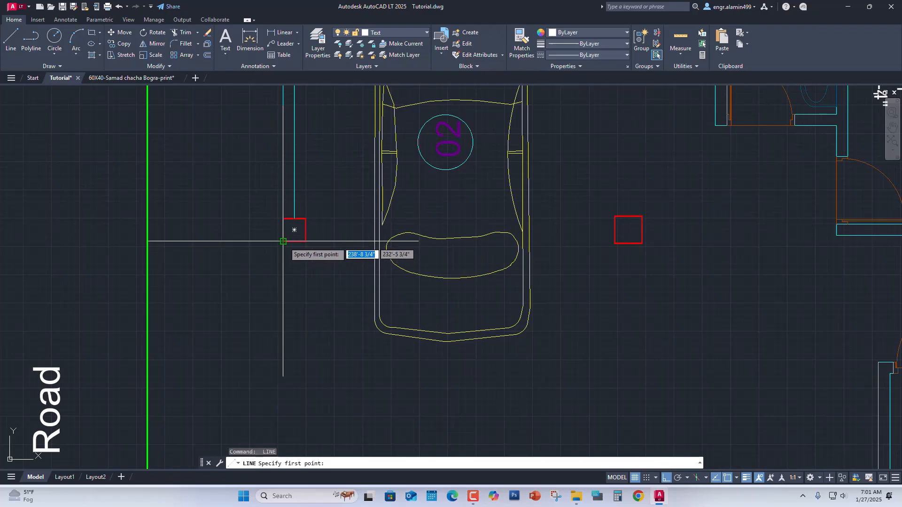
{"action": "left_click", "coordinate": [283, 242]}
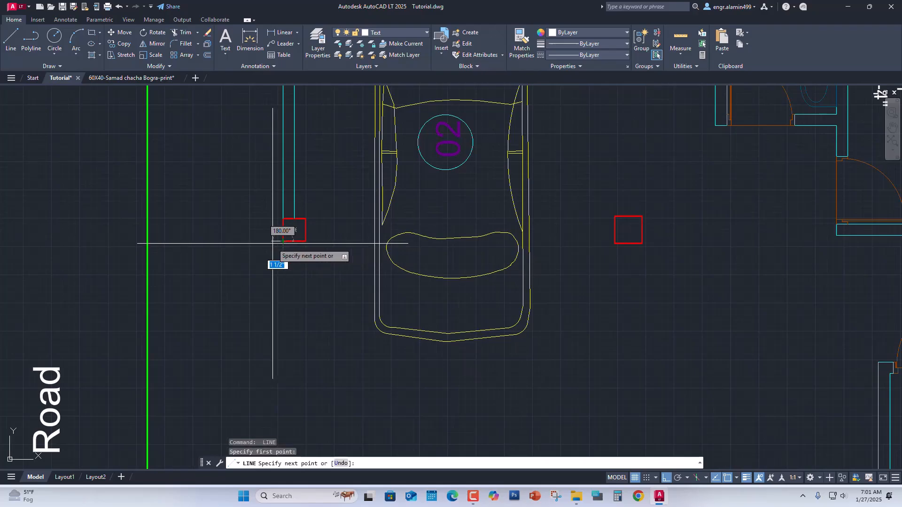
{"action": "left_click", "coordinate": [147, 241]}
{"action": "key", "text": "Return"}
Step: Draw a three-point arc from the lower entry column's outer corner through the straight line's midpoint, curving down to the plot boundary with ortho off
{"action": "scroll", "coordinate": [187, 254], "scroll_direction": "down", "scroll_amount": 3}
{"action": "mouse_move", "coordinate": [212, 306]}
{"action": "middle_mouse_down"}
{"action": "mouse_move", "coordinate": [206, 296]}
{"action": "mouse_move", "coordinate": [253, 268]}
{"action": "middle_mouse_up"}
{"action": "scroll", "coordinate": [205, 296], "scroll_direction": "up", "scroll_amount": 3}
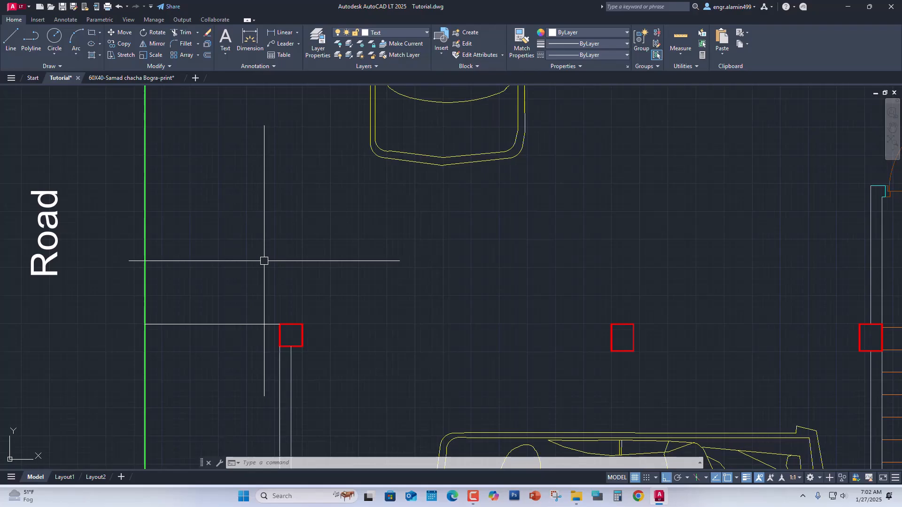
{"action": "type", "text": "ar"}
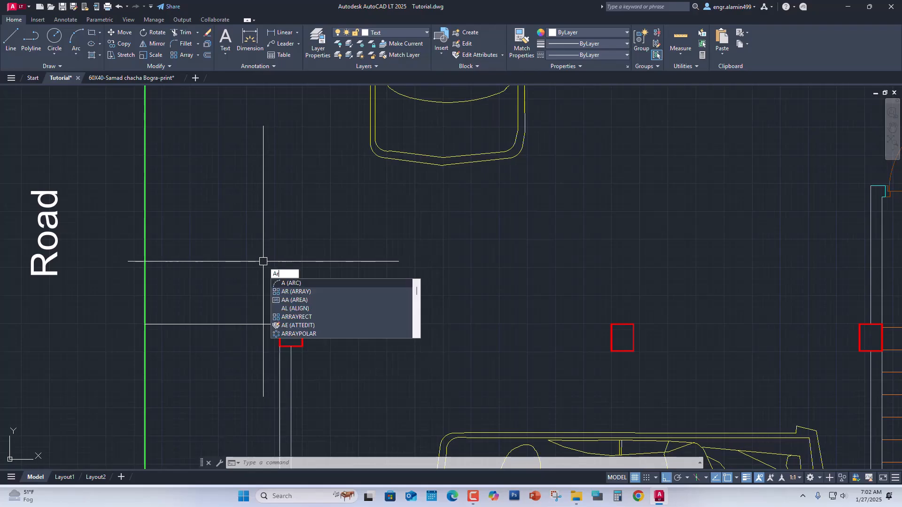
{"action": "type", "text": "c"}
{"action": "key", "text": "Return"}
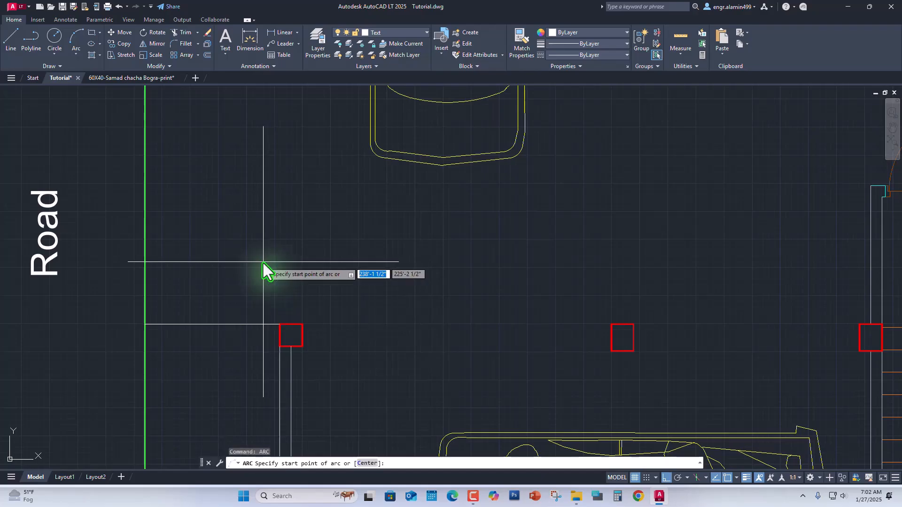
{"action": "scroll", "coordinate": [282, 331], "scroll_direction": "up", "scroll_amount": 4}
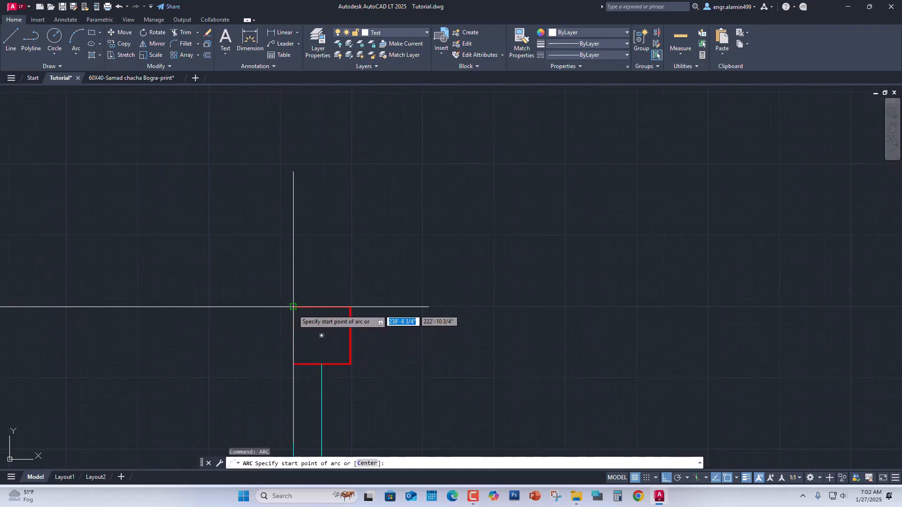
{"action": "left_click", "coordinate": [293, 307]}
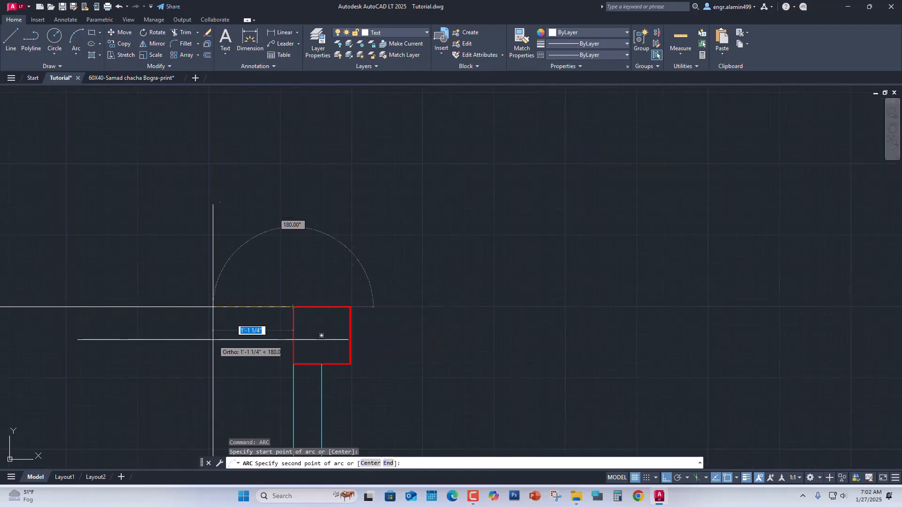
{"action": "scroll", "coordinate": [117, 307], "scroll_direction": "down", "scroll_amount": 2}
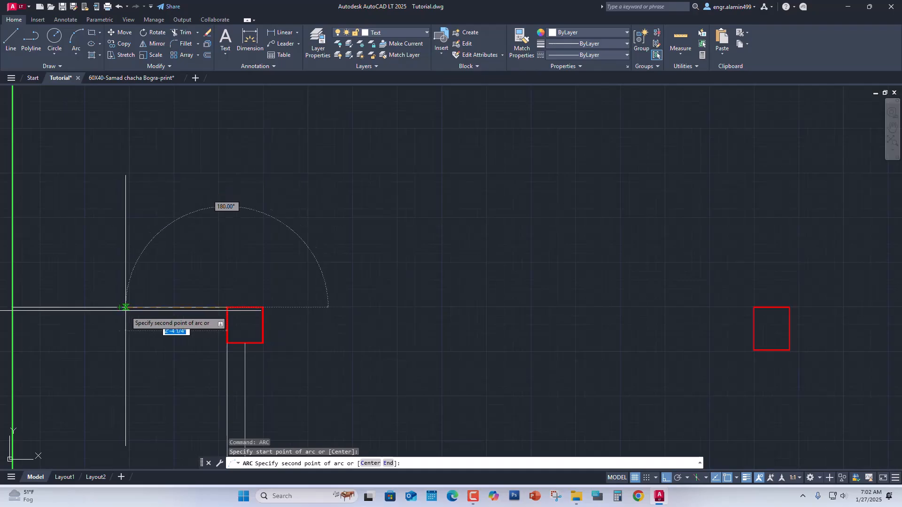
{"action": "left_click", "coordinate": [118, 306]}
{"action": "mouse_move", "coordinate": [72, 346]}
{"action": "middle_mouse_down"}
{"action": "mouse_move", "coordinate": [127, 349]}
{"action": "mouse_move", "coordinate": [104, 329]}
{"action": "middle_mouse_up"}
{"action": "key", "text": "F8"}
{"action": "scroll", "coordinate": [112, 343], "scroll_direction": "down", "scroll_amount": 2}
{"action": "scroll", "coordinate": [101, 331], "scroll_direction": "up", "scroll_amount": 3}
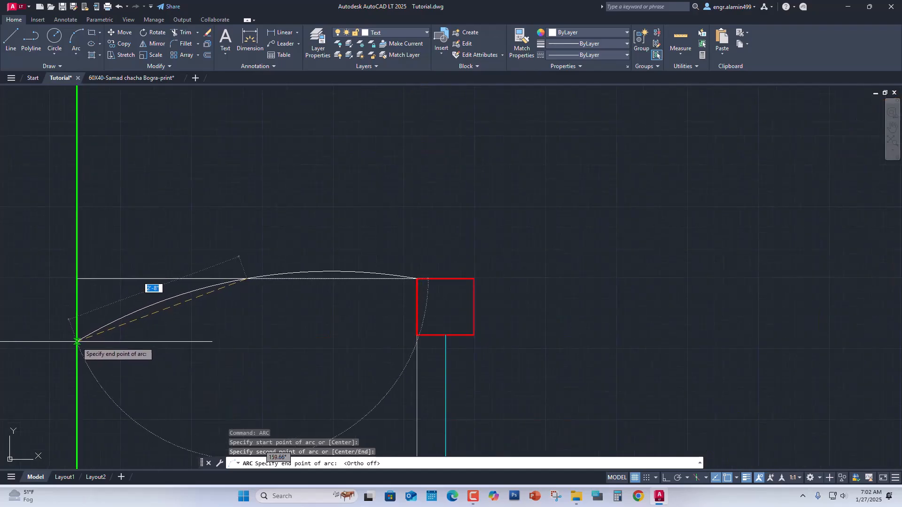
{"action": "left_click", "coordinate": [87, 334]}
Step: Erase the straight line between the lower entry column and the plot boundary, leaving only the arc
{"action": "scroll", "coordinate": [318, 270], "scroll_direction": "up", "scroll_amount": 3}
{"action": "scroll", "coordinate": [318, 270], "scroll_direction": "down", "scroll_amount": 3}
{"action": "left_click", "coordinate": [183, 281]}
{"action": "key", "text": "Delete"}
{"action": "scroll", "coordinate": [263, 306], "scroll_direction": "down", "scroll_amount": 4}
{"action": "middle_click_drag", "start_coordinate": [313, 275], "coordinate": [313, 286]}
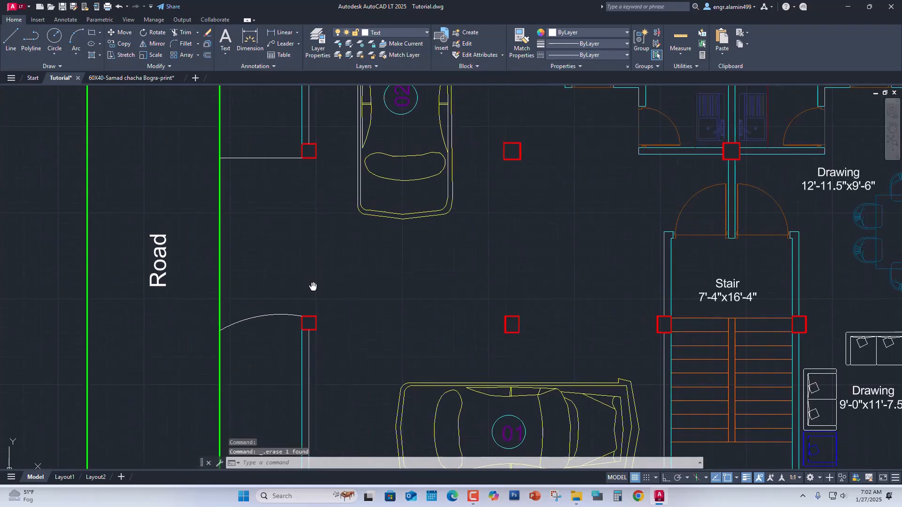
Step: Offset the entry arc 5" downward
{"action": "scroll", "coordinate": [266, 316], "scroll_direction": "up", "scroll_amount": 2}
{"action": "left_click", "coordinate": [258, 316]}
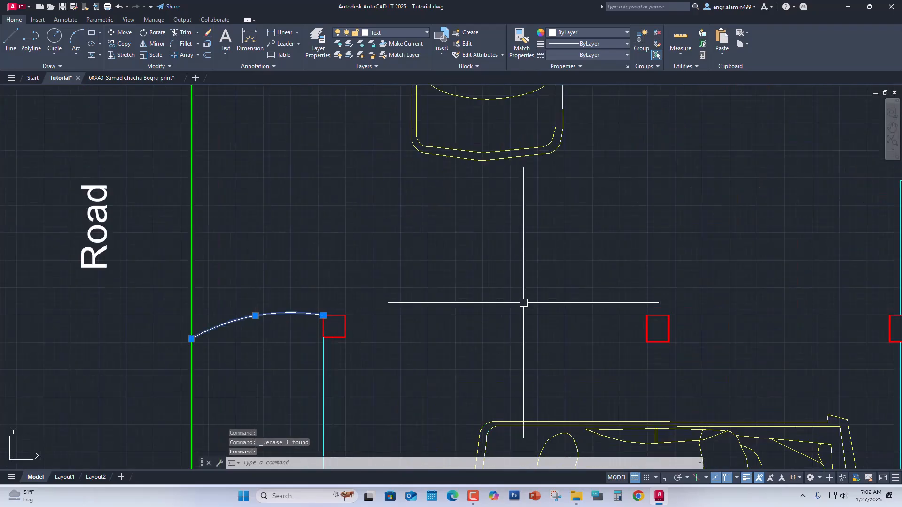
{"action": "type", "text": "o"}
{"action": "key", "text": "Return"}
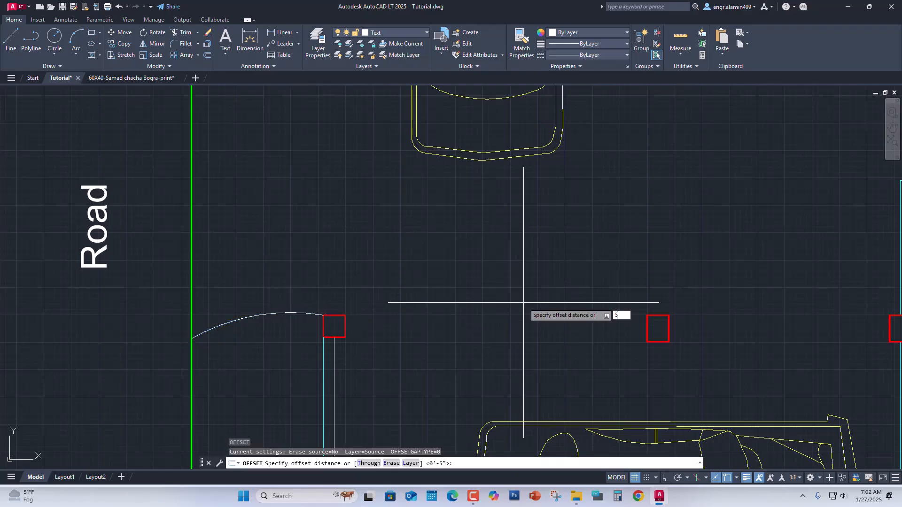
{"action": "type", "text": "5"}
{"action": "key", "text": "Return"}
{"action": "left_click", "coordinate": [290, 314]}
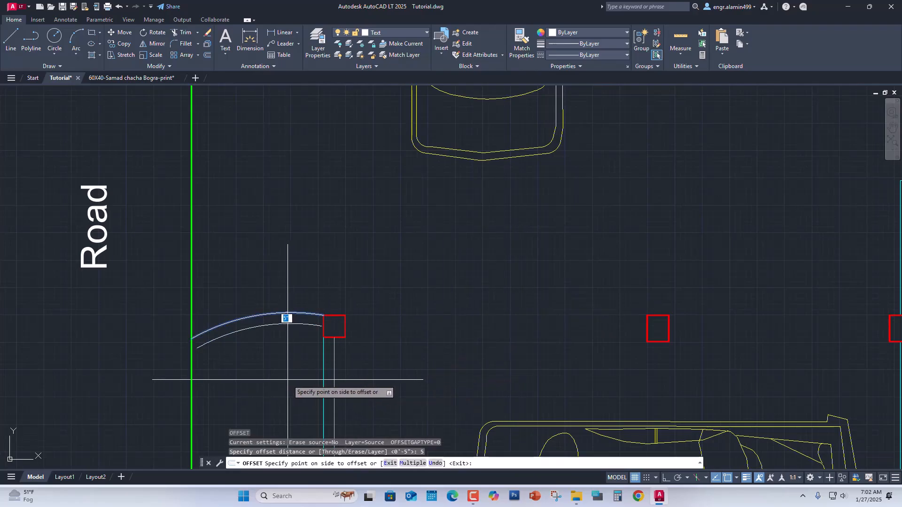
{"action": "left_click", "coordinate": [289, 379]}
{"action": "key", "text": "Return"}
Step: Extend the road-side end of the offset arc to the plot boundary line
{"action": "middle_click_drag", "start_coordinate": [252, 296], "coordinate": [253, 301]}
{"action": "scroll", "coordinate": [233, 356], "scroll_direction": "up", "scroll_amount": 5}
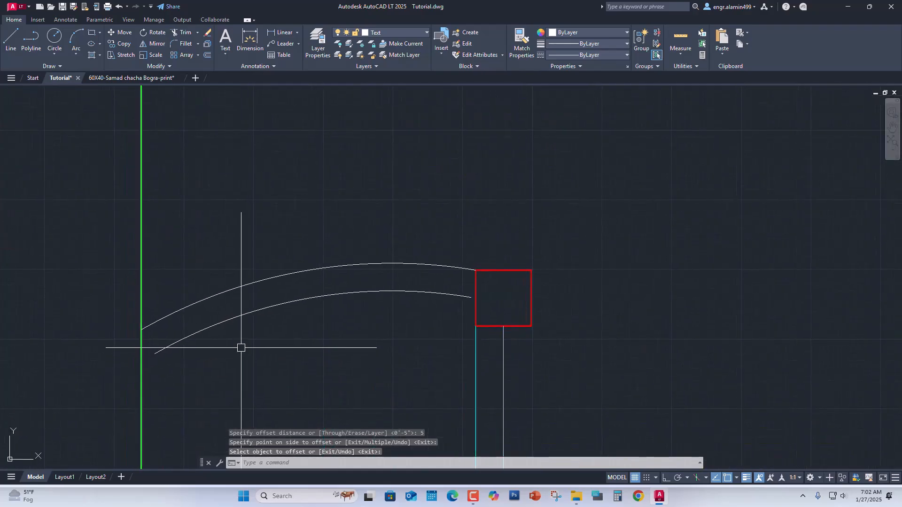
{"action": "key", "text": "Return"}
{"action": "left_click", "coordinate": [171, 343]}
{"action": "key", "text": "Return"}
Step: Erase the straight line between the upper entry column and the plot boundary
{"action": "scroll", "coordinate": [171, 343], "scroll_direction": "down", "scroll_amount": 8}
{"action": "scroll", "coordinate": [266, 274], "scroll_direction": "up", "scroll_amount": 3}
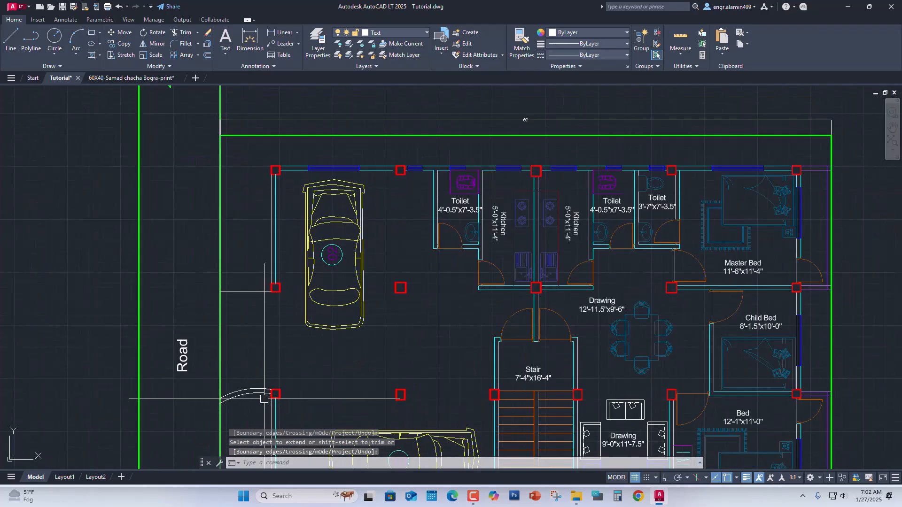
{"action": "key", "text": "Return"}
{"action": "left_click", "coordinate": [271, 294]}
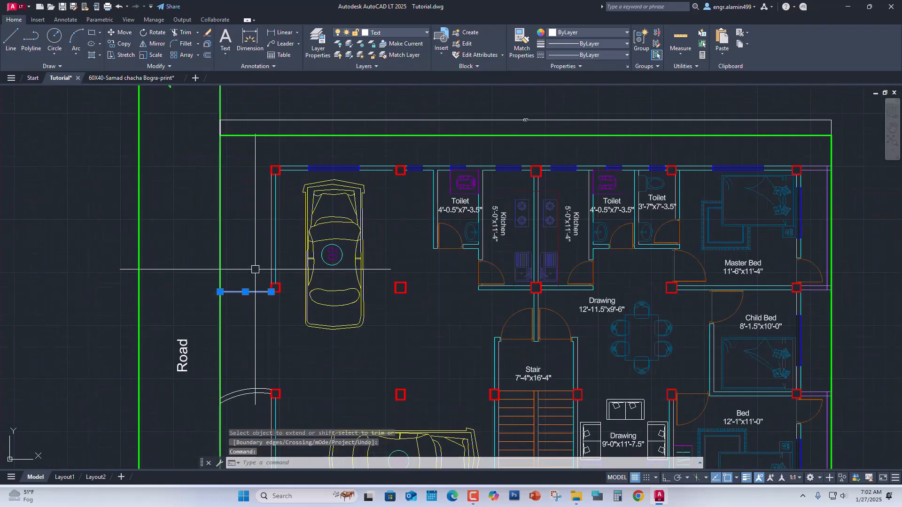
{"action": "key", "text": "Delete"}
Step: Mirror the two lower entry arcs about a horizontal line through the middle of the entry opening, keeping the originals
{"action": "scroll", "coordinate": [256, 413], "scroll_direction": "up", "scroll_amount": 4}
{"action": "left_click", "coordinate": [254, 403]}
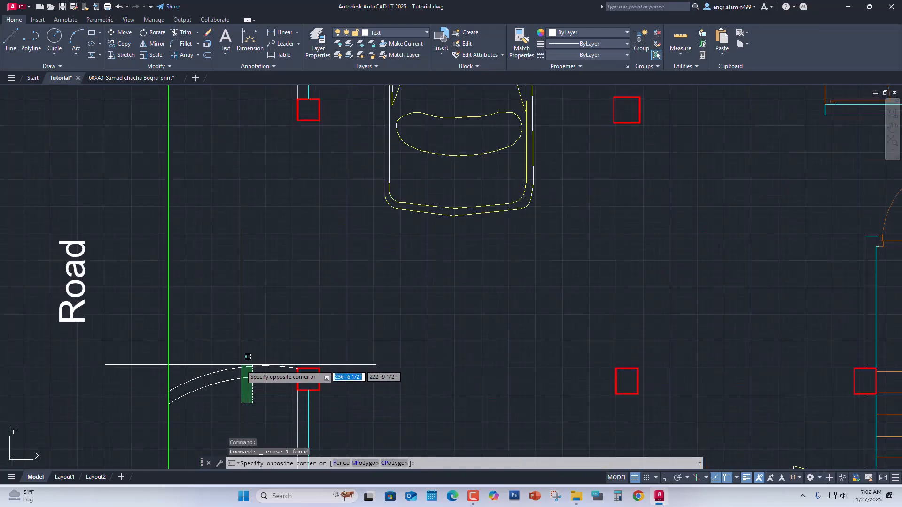
{"action": "left_click", "coordinate": [240, 328]}
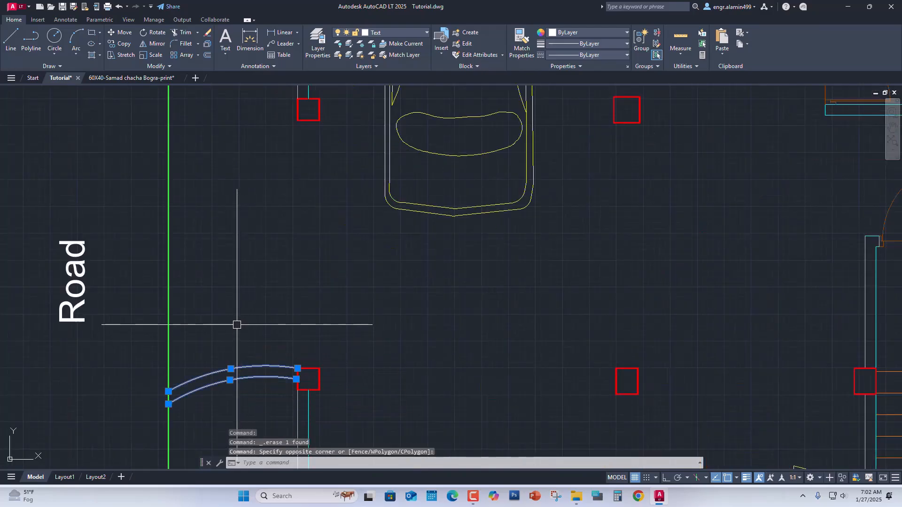
{"action": "type", "text": "mi"}
{"action": "key", "text": "Return"}
{"action": "scroll", "coordinate": [236, 324], "scroll_direction": "down", "scroll_amount": 5}
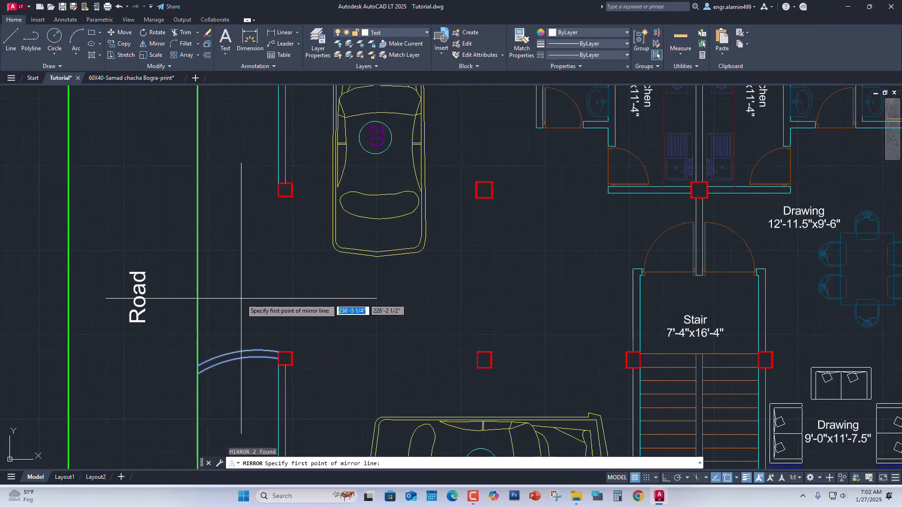
{"action": "left_click", "coordinate": [221, 276]}
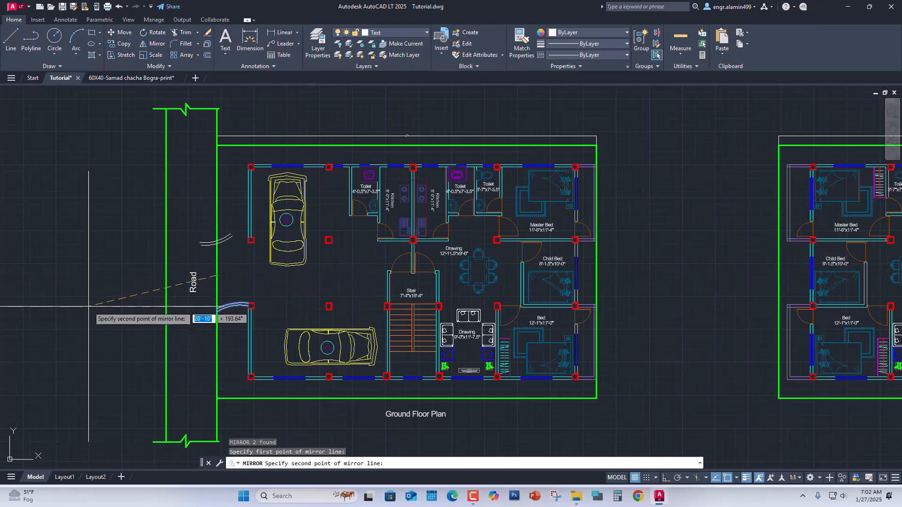
{"action": "key", "text": "F8"}
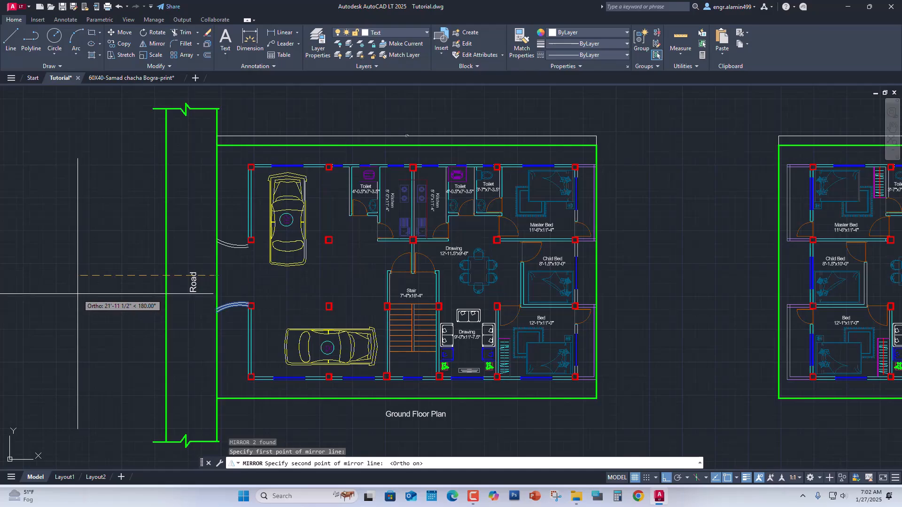
{"action": "left_click", "coordinate": [56, 274]}
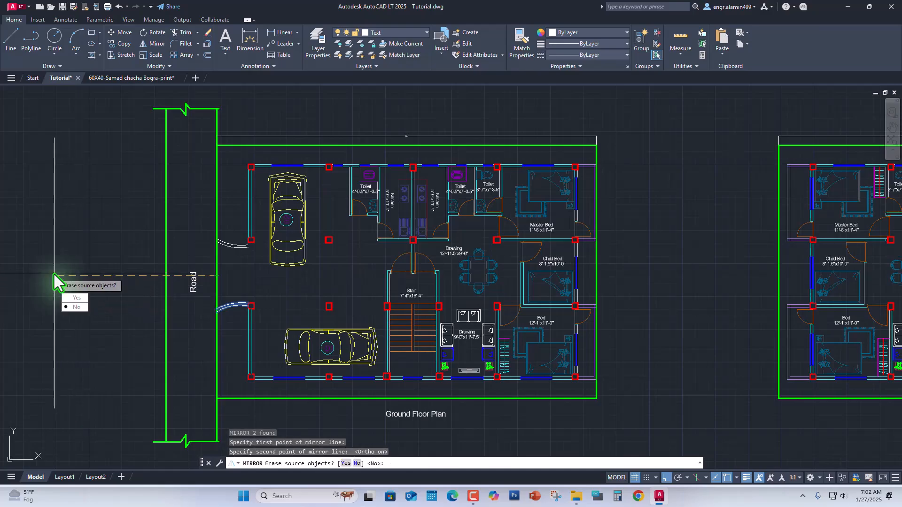
{"action": "key", "text": "Return"}
Step: Move the two mirrored arcs up so the lower arc's end meets the road-side bottom corner of the upper entry column
{"action": "scroll", "coordinate": [237, 238], "scroll_direction": "up", "scroll_amount": 5}
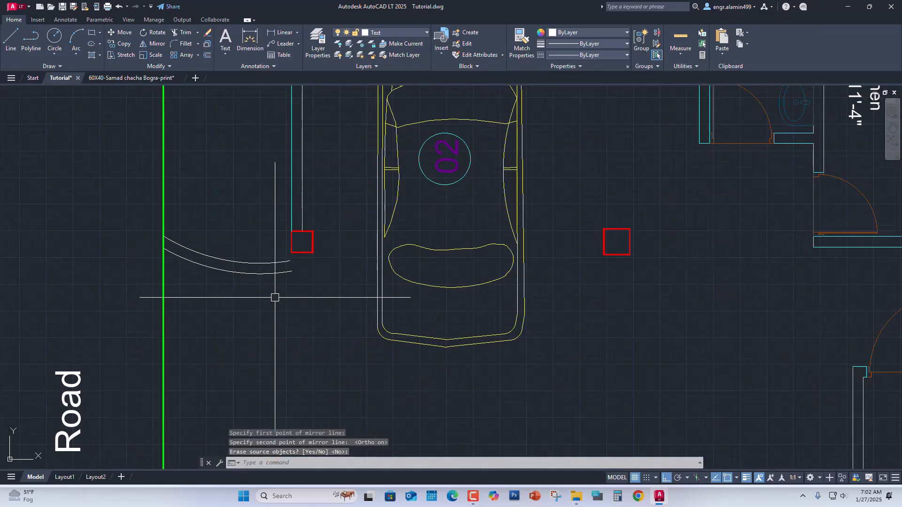
{"action": "left_click", "coordinate": [275, 297]}
{"action": "left_click", "coordinate": [236, 235]}
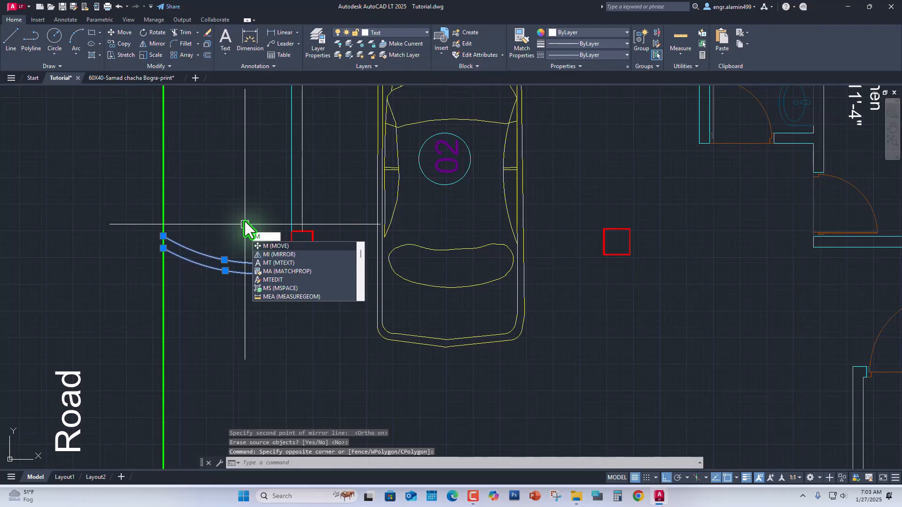
{"action": "key", "text": "Return"}
{"action": "scroll", "coordinate": [291, 272], "scroll_direction": "up", "scroll_amount": 4}
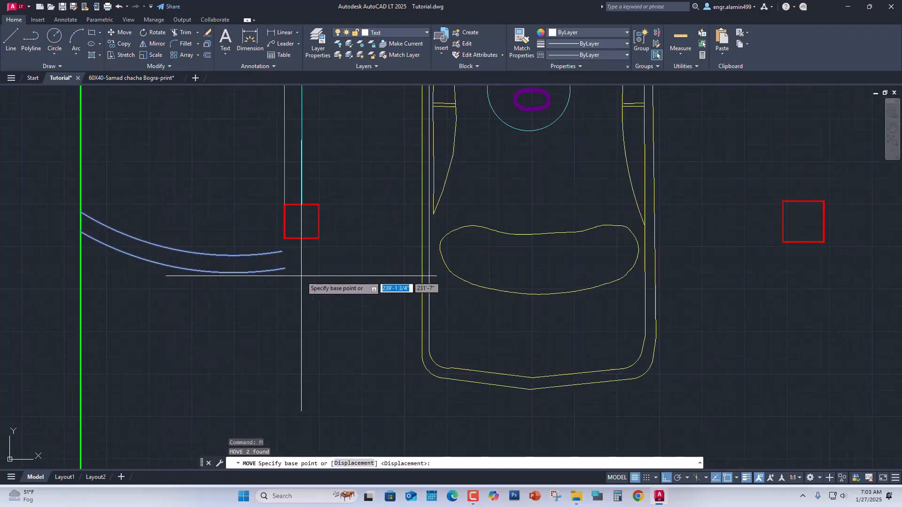
{"action": "left_click", "coordinate": [273, 264]}
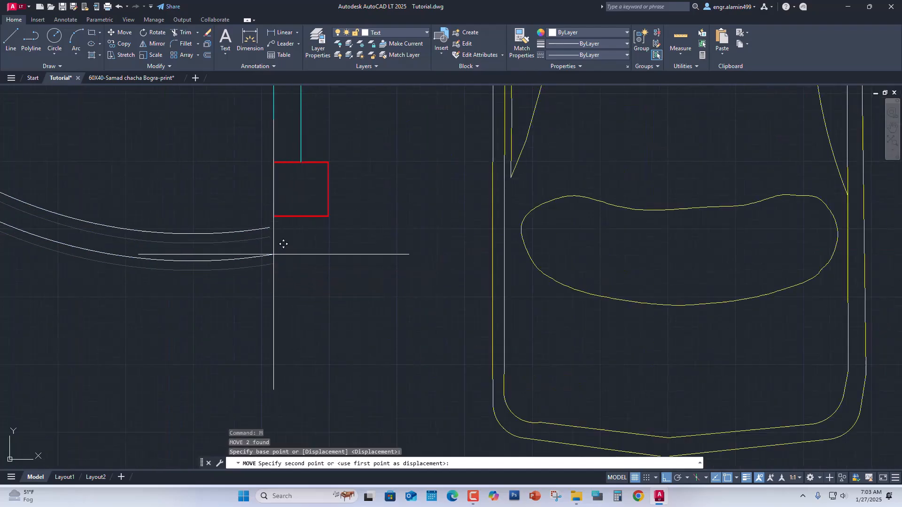
{"action": "left_click", "coordinate": [274, 216]}
{"action": "scroll", "coordinate": [308, 249], "scroll_direction": "down", "scroll_amount": 2}
Step: Extend the upper mirrored arc to the road-side face of the upper entry column
{"action": "scroll", "coordinate": [303, 239], "scroll_direction": "up", "scroll_amount": 4}
{"action": "type", "text": "ex"}
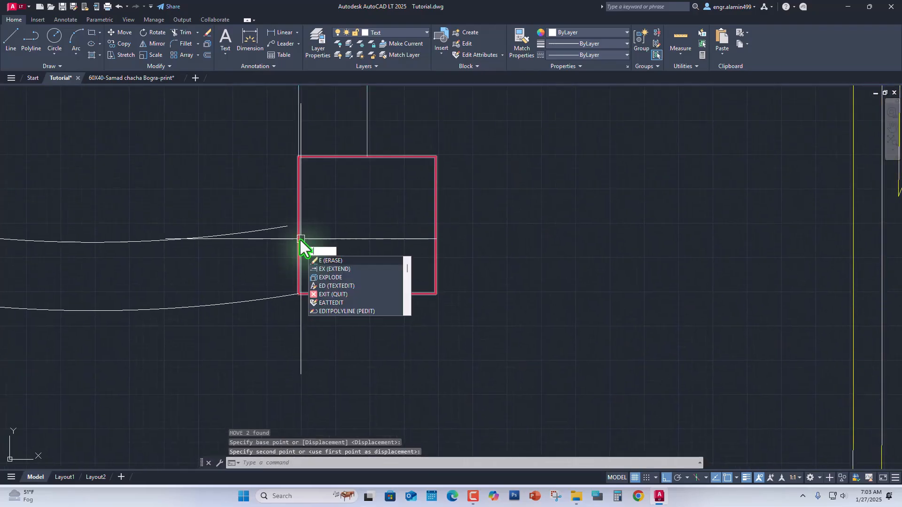
{"action": "key", "text": "Return"}
{"action": "left_click", "coordinate": [282, 231]}
{"action": "scroll", "coordinate": [288, 237], "scroll_direction": "down", "scroll_amount": 2}
{"action": "key", "text": "Return"}
{"action": "scroll", "coordinate": [202, 191], "scroll_direction": "down", "scroll_amount": 3}
Step: Draw a vertical line across the entry opening from the end of the lower outer arc up to the upper entry column
{"action": "middle_click_drag", "start_coordinate": [219, 248], "coordinate": [251, 261]}
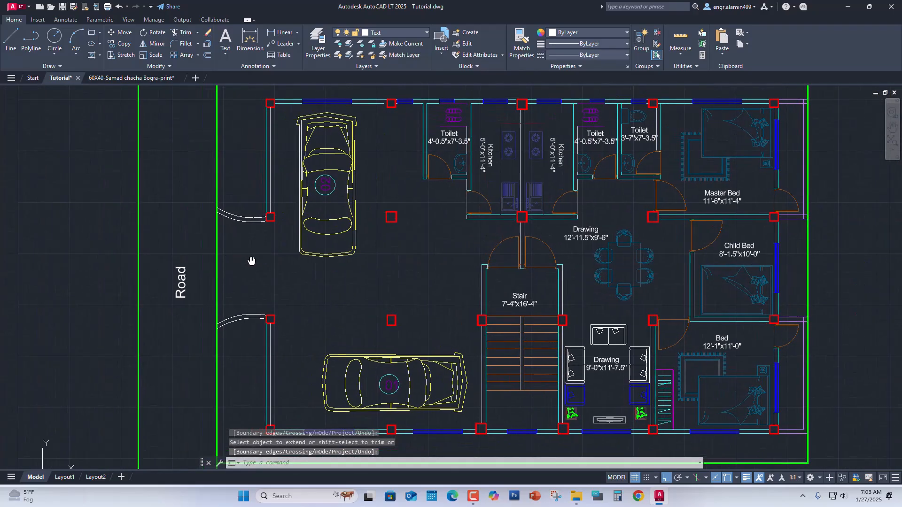
{"action": "scroll", "coordinate": [249, 259], "scroll_direction": "up", "scroll_amount": 2}
{"action": "type", "text": "l"}
{"action": "key", "text": "Return"}
{"action": "scroll", "coordinate": [277, 359], "scroll_direction": "up", "scroll_amount": 3}
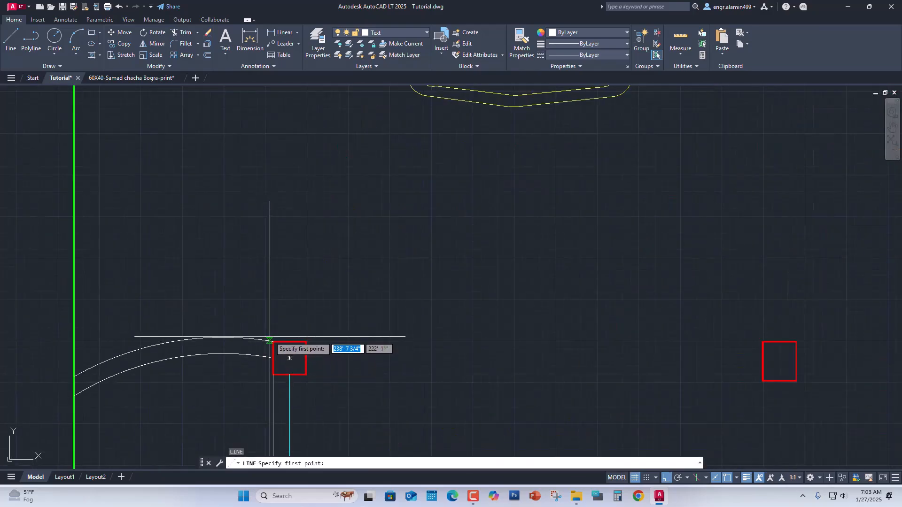
{"action": "left_click", "coordinate": [270, 338]}
{"action": "scroll", "coordinate": [270, 337], "scroll_direction": "down", "scroll_amount": 2}
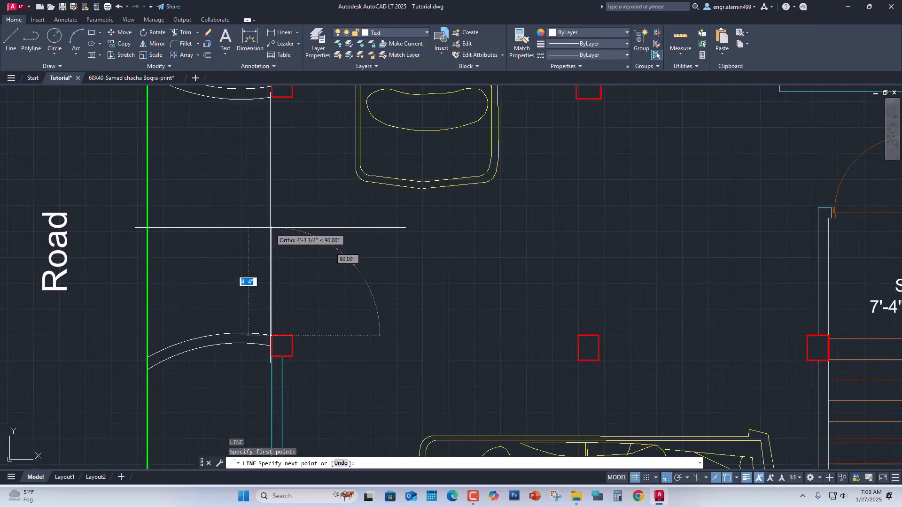
{"action": "scroll", "coordinate": [271, 282], "scroll_direction": "down", "scroll_amount": 2}
{"action": "scroll", "coordinate": [276, 277], "scroll_direction": "up", "scroll_amount": 2}
{"action": "scroll", "coordinate": [277, 215], "scroll_direction": "up", "scroll_amount": 2}
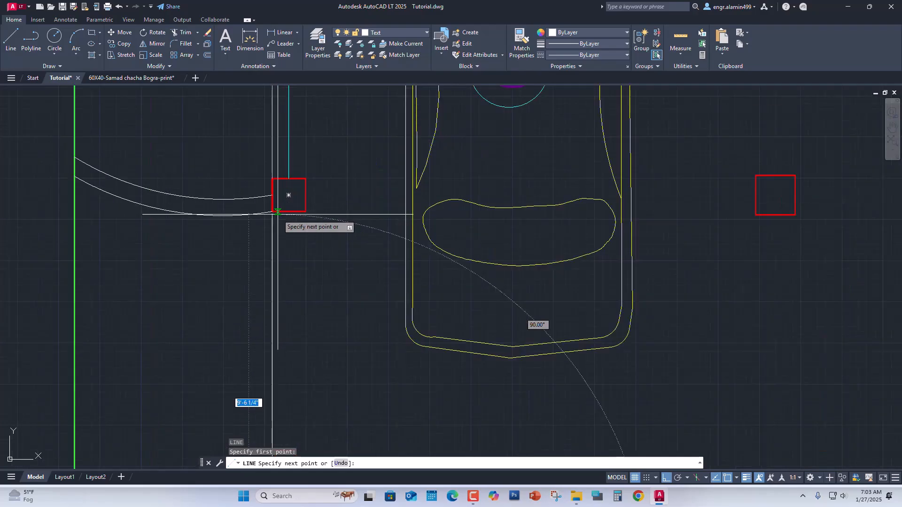
{"action": "left_click", "coordinate": [277, 213]}
{"action": "scroll", "coordinate": [281, 222], "scroll_direction": "down", "scroll_amount": 2}
{"action": "key", "text": "Return"}
Step: Match the properties of a stair tread line onto the four entry arcs and the vertical entry line
{"action": "middle_click_drag", "start_coordinate": [302, 261], "coordinate": [301, 236]}
{"action": "scroll", "coordinate": [300, 236], "scroll_direction": "down", "scroll_amount": 4}
{"action": "scroll", "coordinate": [511, 335], "scroll_direction": "up", "scroll_amount": 3}
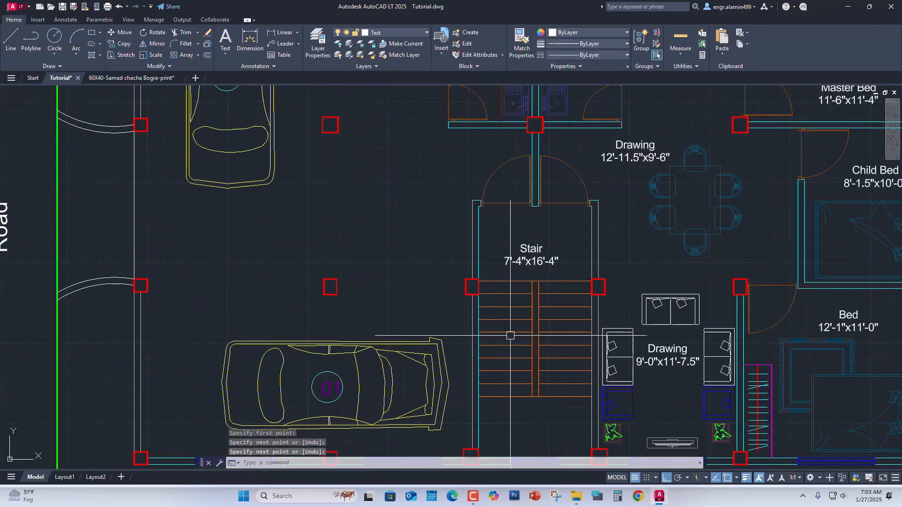
{"action": "left_click", "coordinate": [509, 333]}
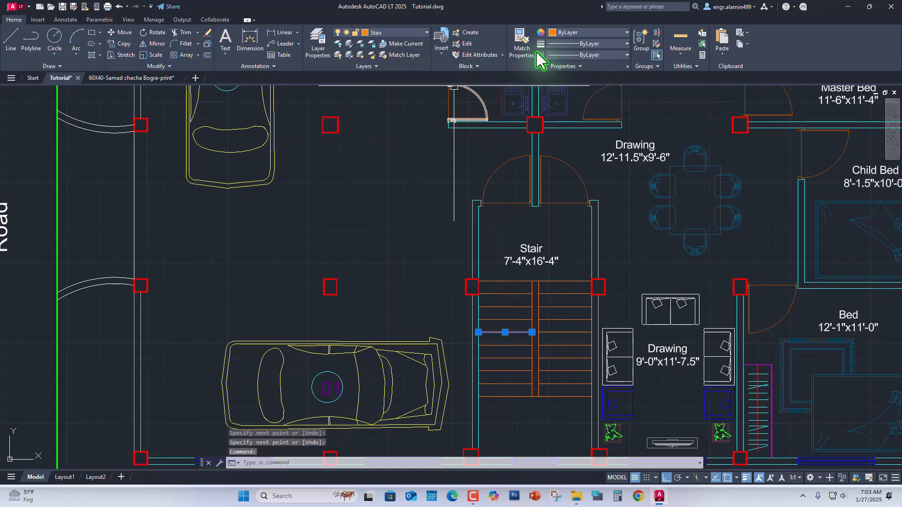
{"action": "left_click", "coordinate": [522, 52]}
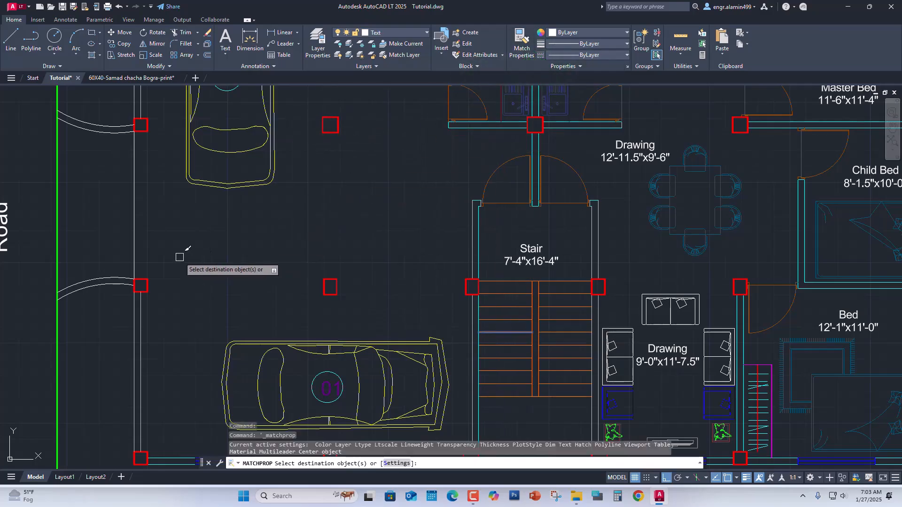
{"action": "middle_click_drag", "start_coordinate": [196, 219], "coordinate": [296, 286]}
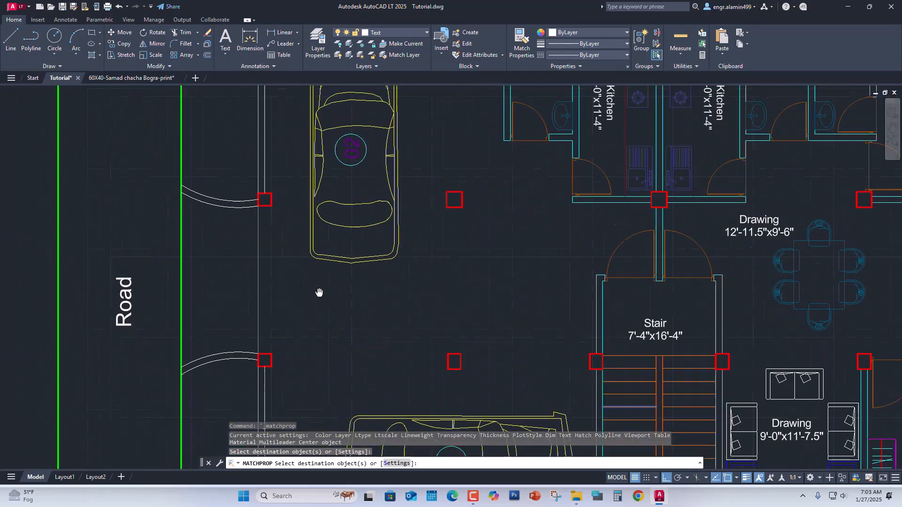
{"action": "left_click", "coordinate": [249, 380]}
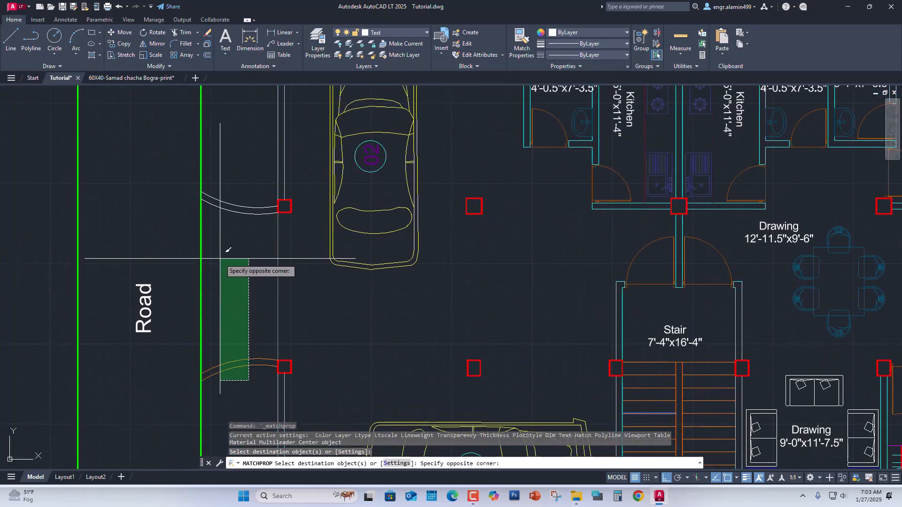
{"action": "key", "text": "Escape"}
{"action": "scroll", "coordinate": [265, 226], "scroll_direction": "up", "scroll_amount": 2}
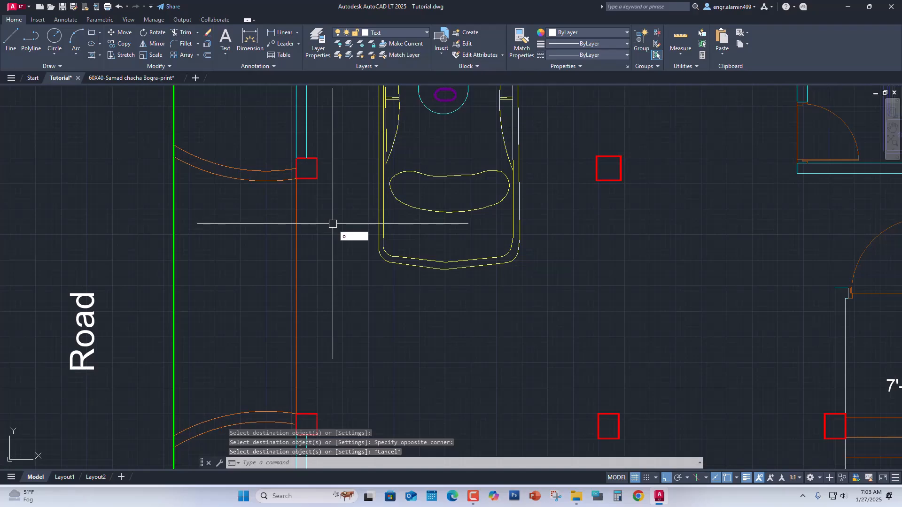
{"action": "key", "text": "Return"}
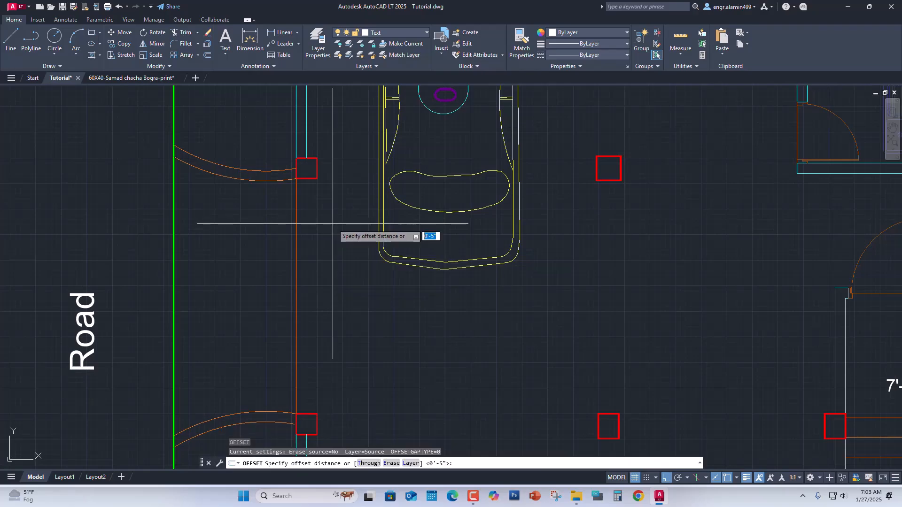
{"action": "key", "text": "Escape"}
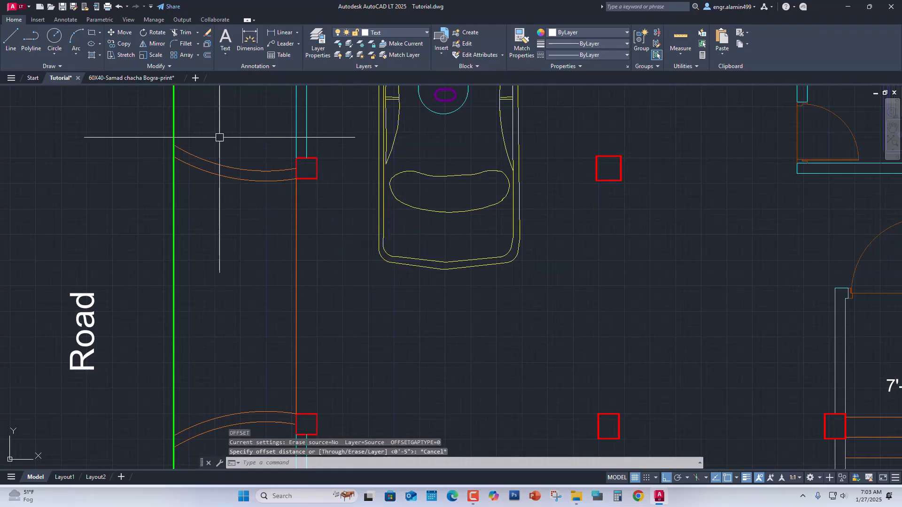
Step: Examine the line pattern of the entry ramp in the 60X40 reference drawing and return to the Tutorial drawing
{"action": "left_click", "coordinate": [131, 78]}
{"action": "scroll", "coordinate": [185, 289], "scroll_direction": "up", "scroll_amount": 5}
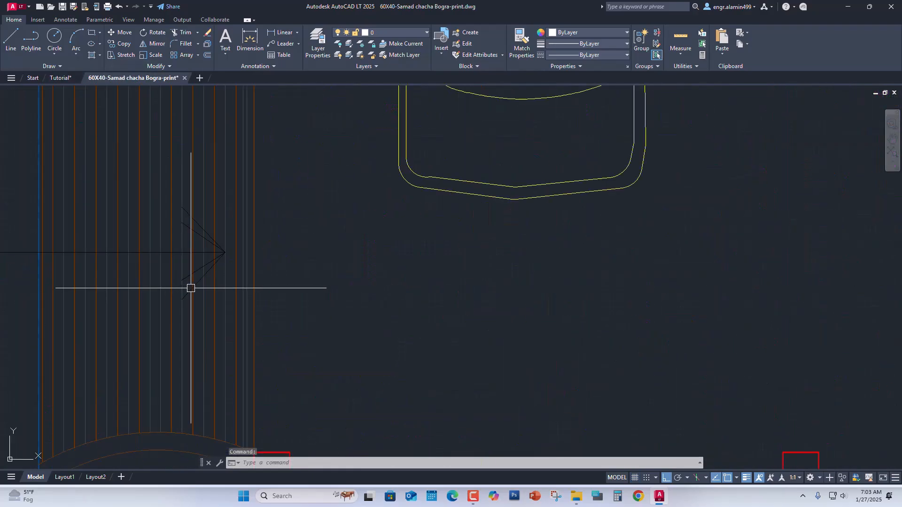
{"action": "scroll", "coordinate": [185, 288], "scroll_direction": "down", "scroll_amount": 2}
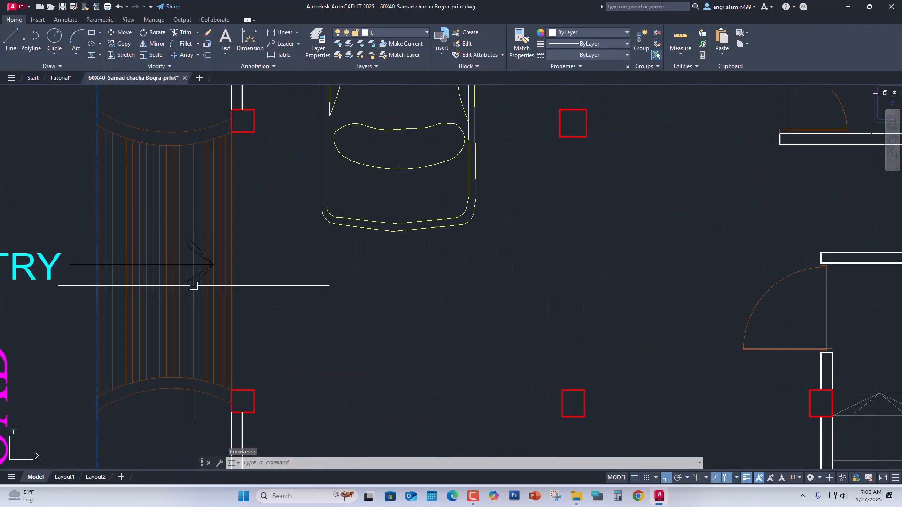
{"action": "left_click", "coordinate": [62, 78]}
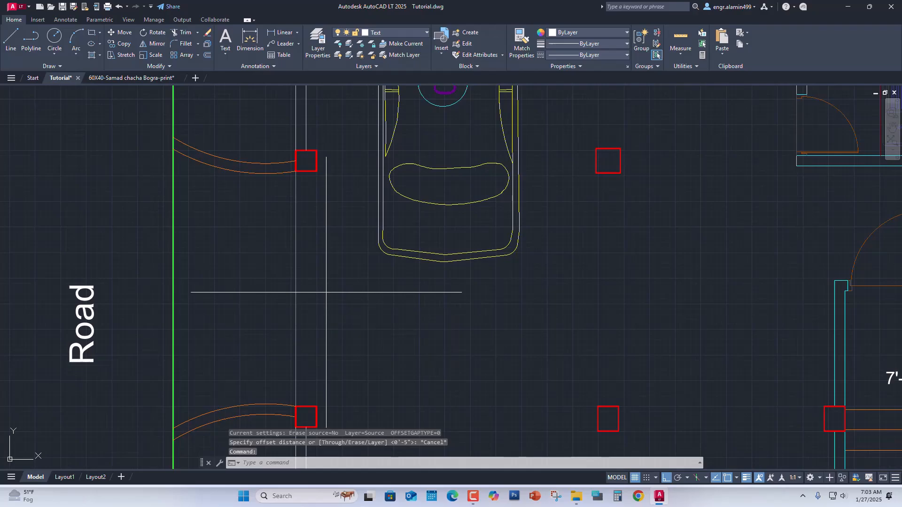
Step: Offset the vertical entry line 1" toward the building, and offset the resulting line another 1" the same way
{"action": "key", "text": "Return"}
{"action": "type", "text": "1"}
{"action": "key", "text": "Return"}
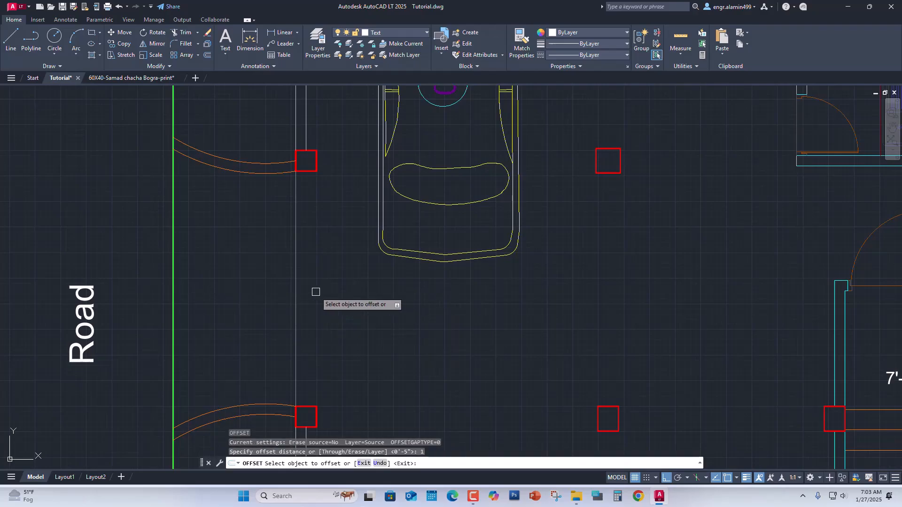
{"action": "left_click", "coordinate": [296, 274]}
{"action": "left_click", "coordinate": [315, 274]}
{"action": "scroll", "coordinate": [298, 219], "scroll_direction": "up", "scroll_amount": 4}
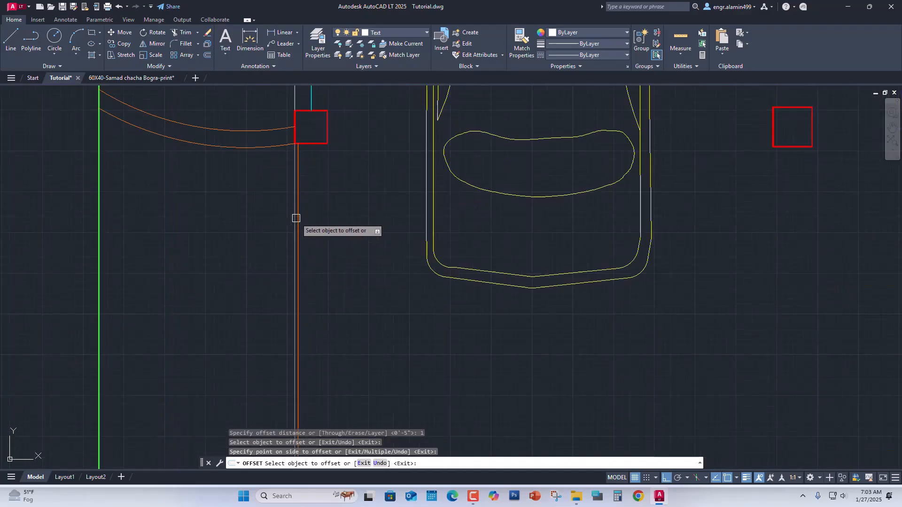
{"action": "left_click", "coordinate": [298, 221]}
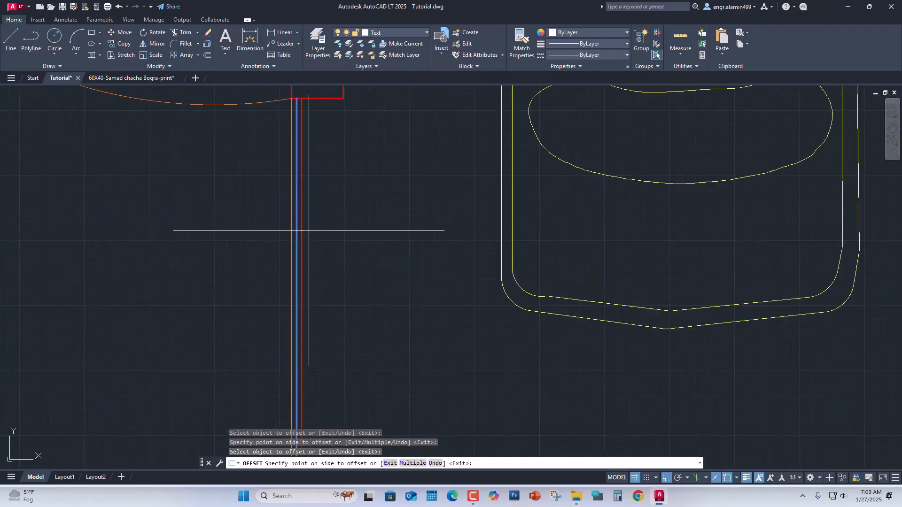
{"action": "left_click", "coordinate": [300, 232]}
{"action": "scroll", "coordinate": [329, 249], "scroll_direction": "down", "scroll_amount": 5}
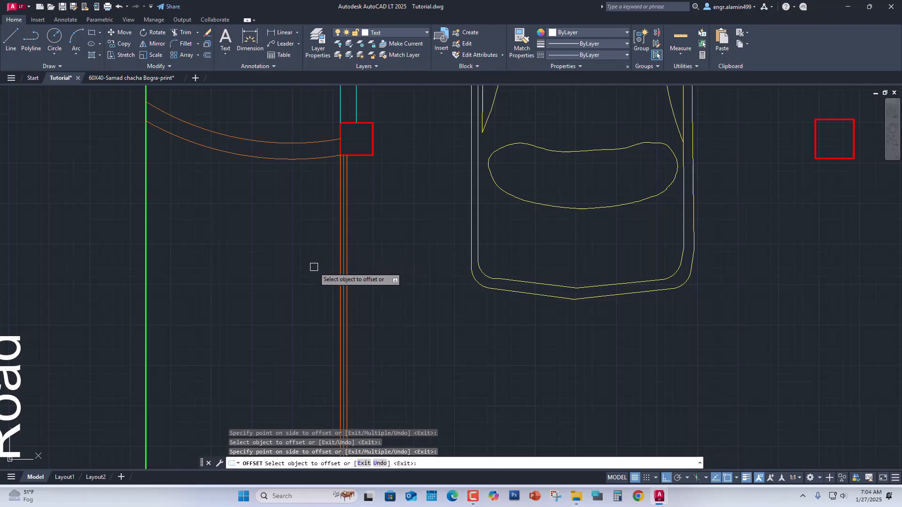
{"action": "key", "text": "Return"}
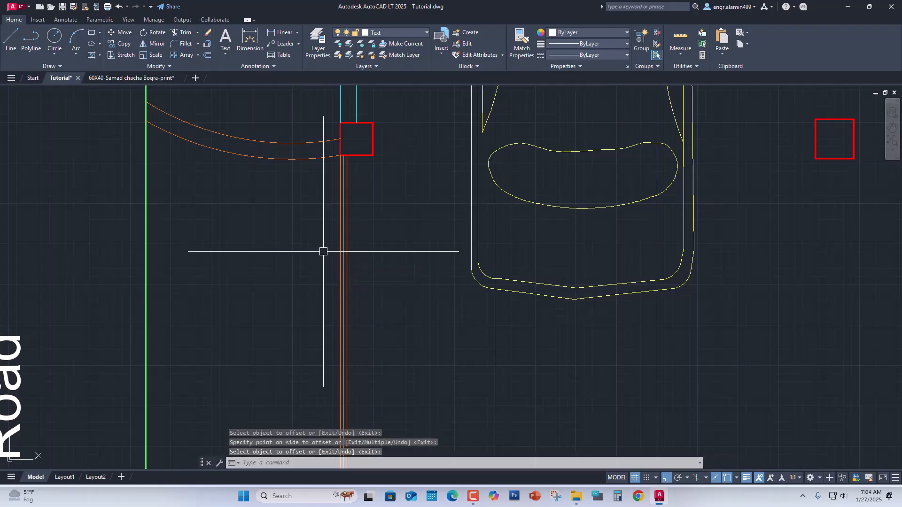
Step: Offset the road-side entry line 5" toward the road ten times in succession, each time from the newest line
{"action": "key", "text": "Return"}
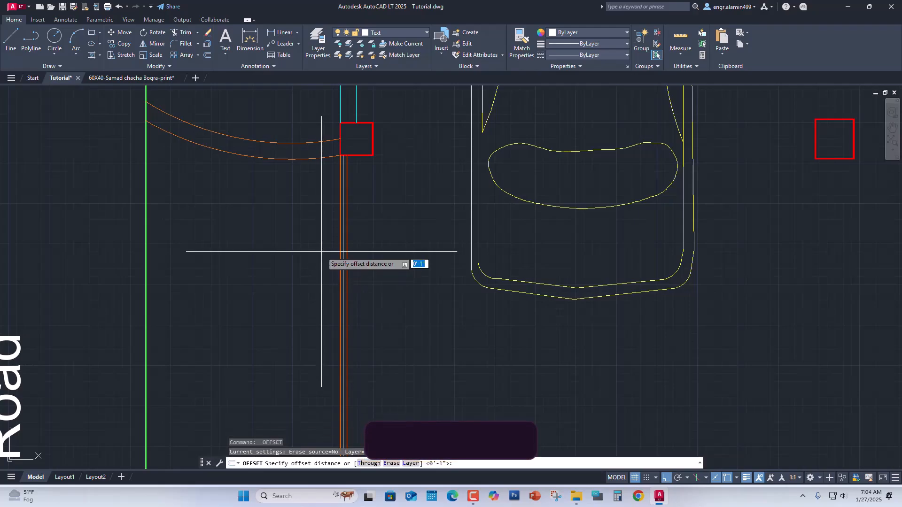
{"action": "type", "text": "5"}
{"action": "key", "text": "Return"}
{"action": "scroll", "coordinate": [338, 256], "scroll_direction": "up", "scroll_amount": 5}
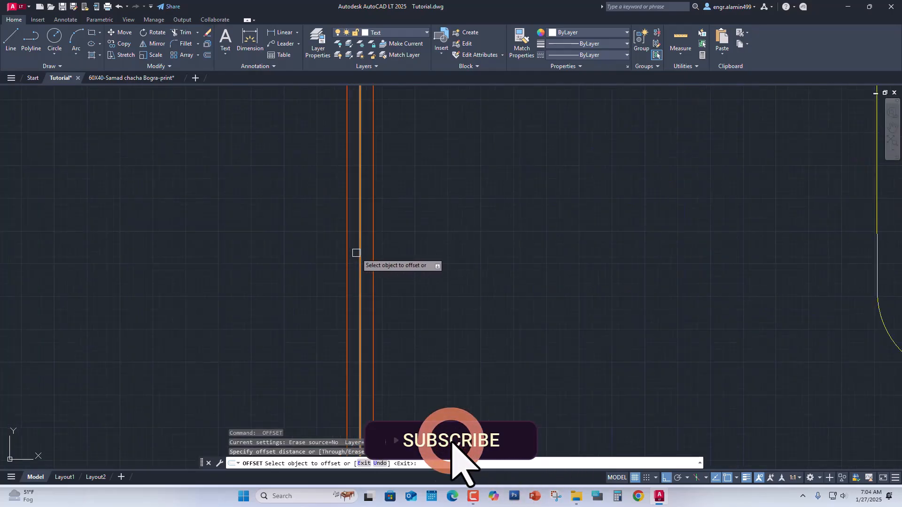
{"action": "left_click", "coordinate": [346, 250]}
{"action": "left_click", "coordinate": [312, 248]}
{"action": "scroll", "coordinate": [298, 257], "scroll_direction": "down", "scroll_amount": 5}
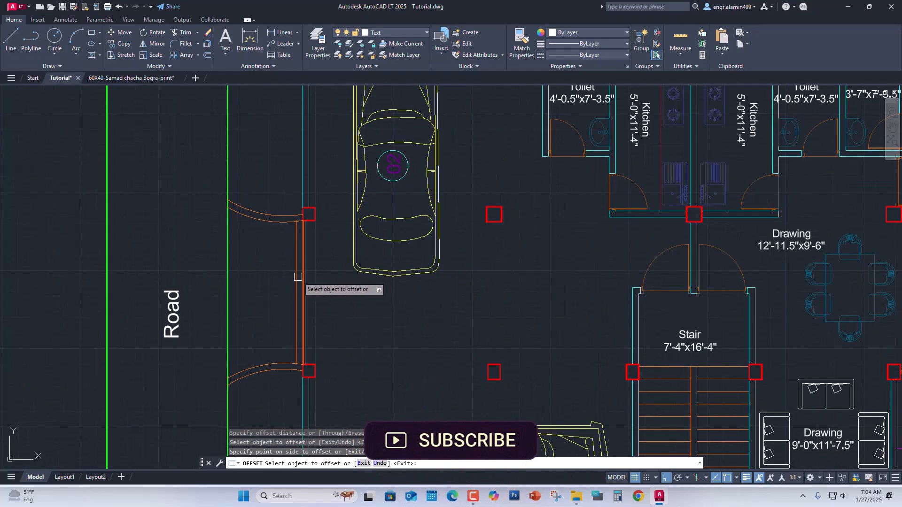
{"action": "left_click", "coordinate": [295, 266]}
{"action": "left_click", "coordinate": [269, 265]}
{"action": "scroll", "coordinate": [288, 280], "scroll_direction": "up", "scroll_amount": 2}
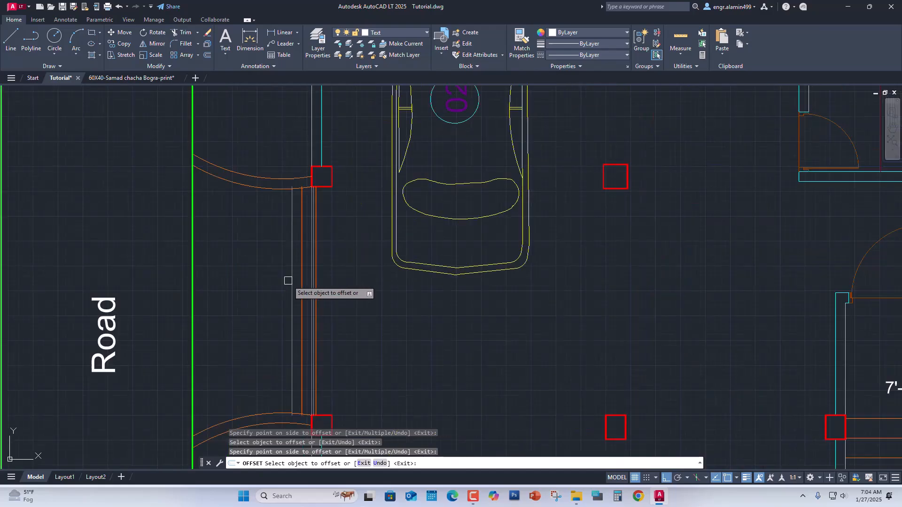
{"action": "left_click", "coordinate": [292, 278]}
{"action": "left_click", "coordinate": [259, 281]}
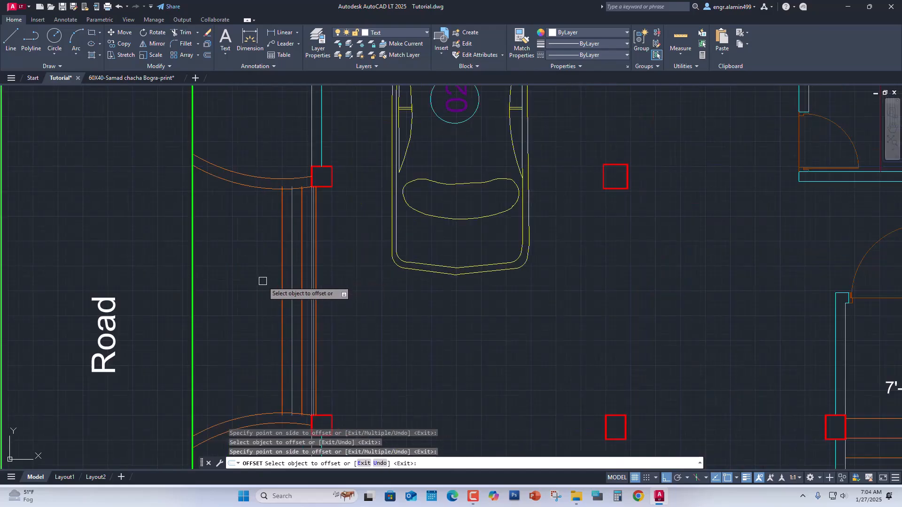
{"action": "left_click", "coordinate": [281, 278]}
{"action": "left_click", "coordinate": [273, 277]}
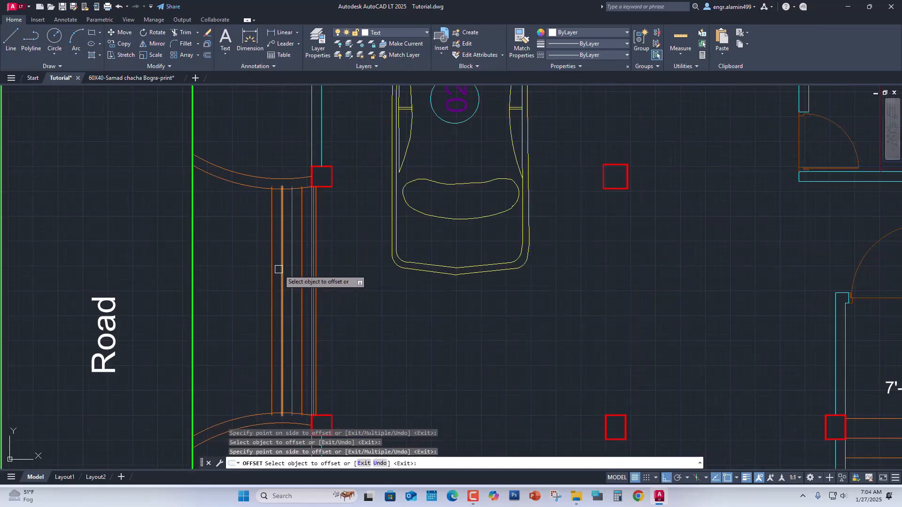
{"action": "left_click", "coordinate": [275, 270]}
{"action": "left_click", "coordinate": [256, 272]}
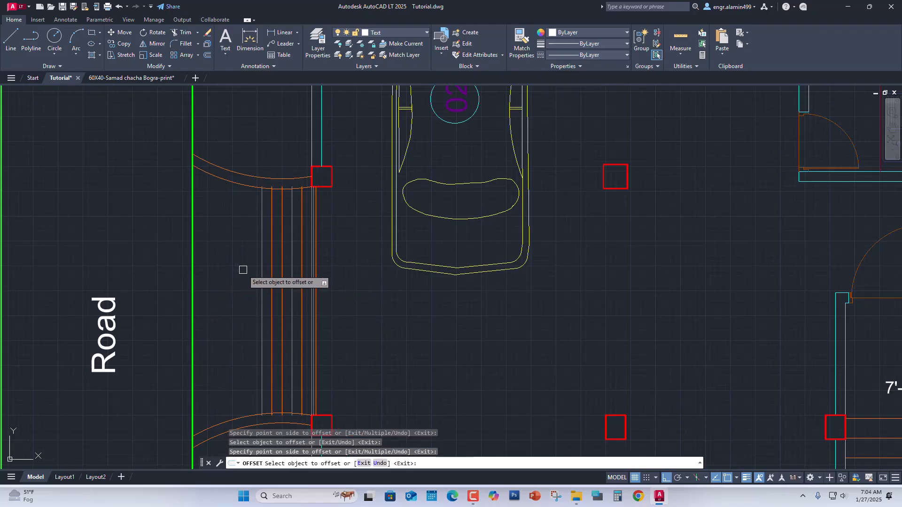
{"action": "left_click", "coordinate": [263, 266]}
{"action": "left_click", "coordinate": [253, 269]}
{"action": "left_click", "coordinate": [251, 276]}
{"action": "left_click", "coordinate": [238, 276]}
{"action": "left_click", "coordinate": [238, 275]}
{"action": "left_click", "coordinate": [213, 277]}
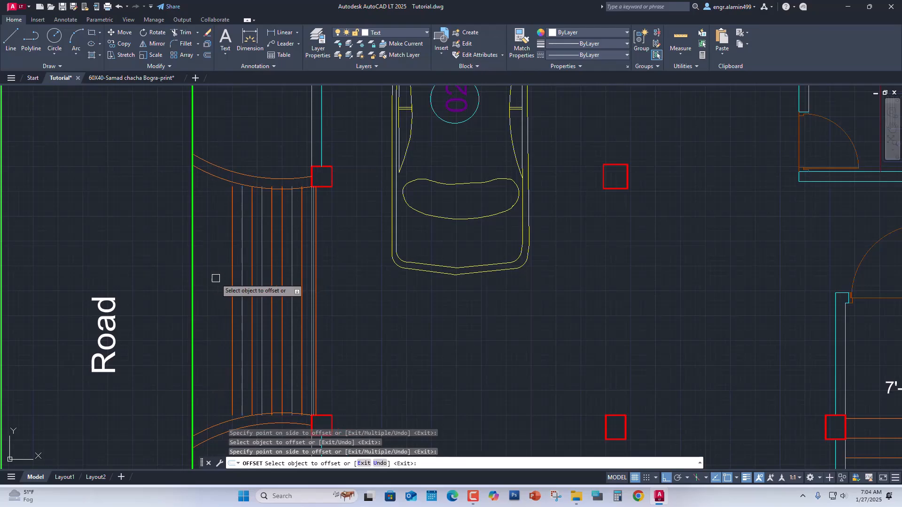
{"action": "left_click", "coordinate": [232, 274]}
{"action": "left_click", "coordinate": [220, 274]}
{"action": "left_click", "coordinate": [220, 278]}
{"action": "left_click", "coordinate": [215, 266]}
{"action": "key", "text": "Return"}
Step: Offset the ramp line nearest the road 2" toward the road, and offset the resulting line another 2" the same way
{"action": "key", "text": "Return"}
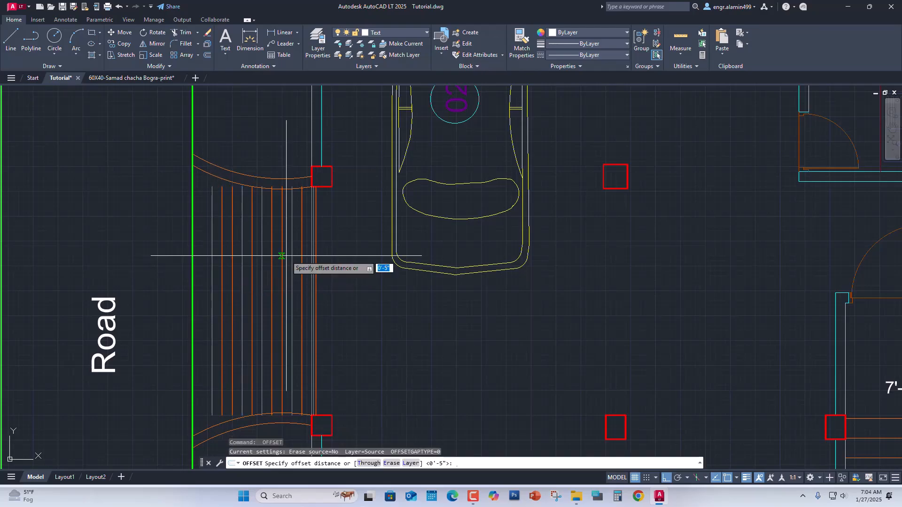
{"action": "key", "text": "Return"}
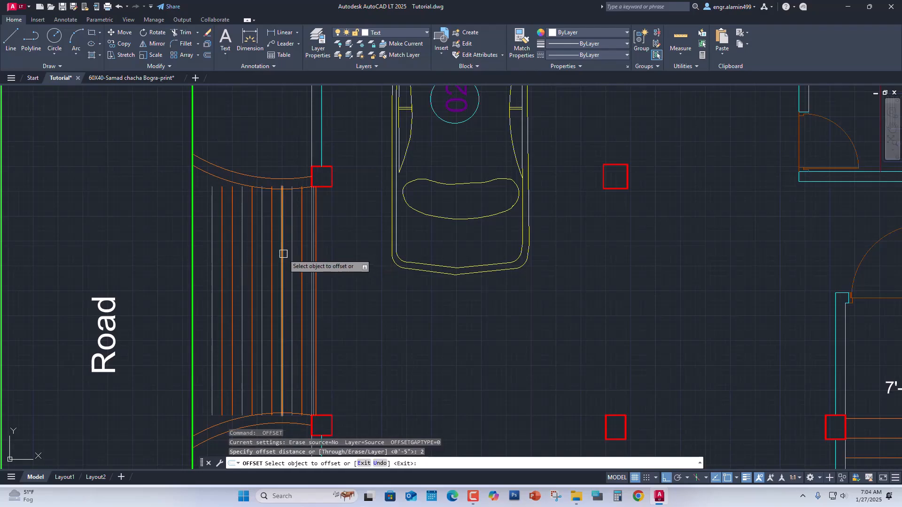
{"action": "scroll", "coordinate": [213, 285], "scroll_direction": "up", "scroll_amount": 4}
{"action": "left_click", "coordinate": [207, 284]}
{"action": "left_click", "coordinate": [184, 283]}
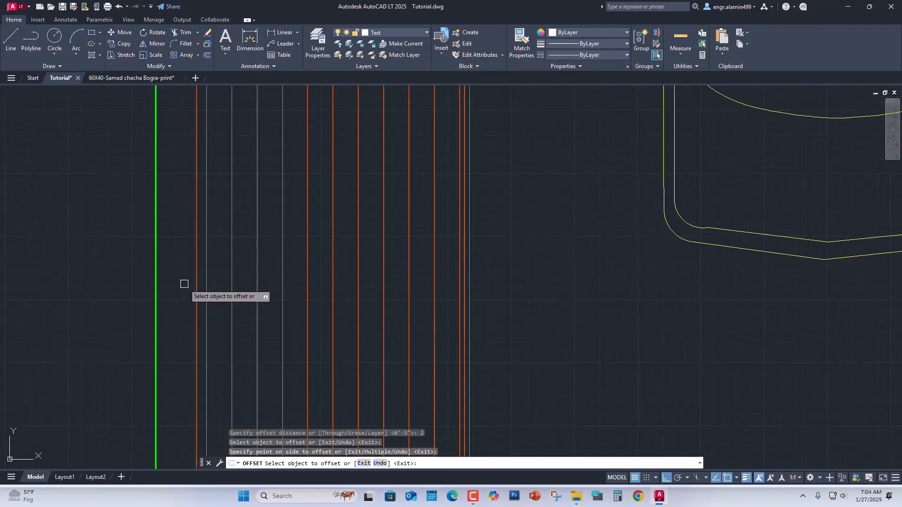
{"action": "key", "text": "Return"}
{"action": "key", "text": "Return"}
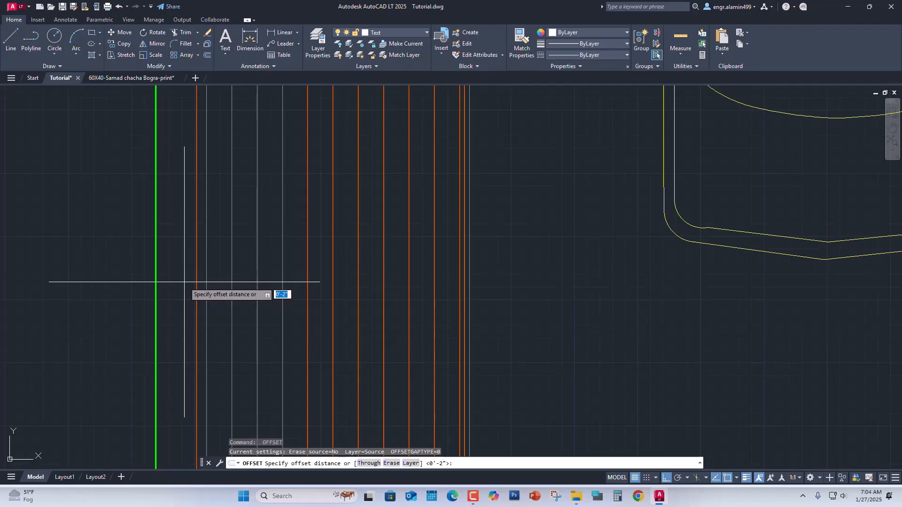
{"action": "key", "text": "Return"}
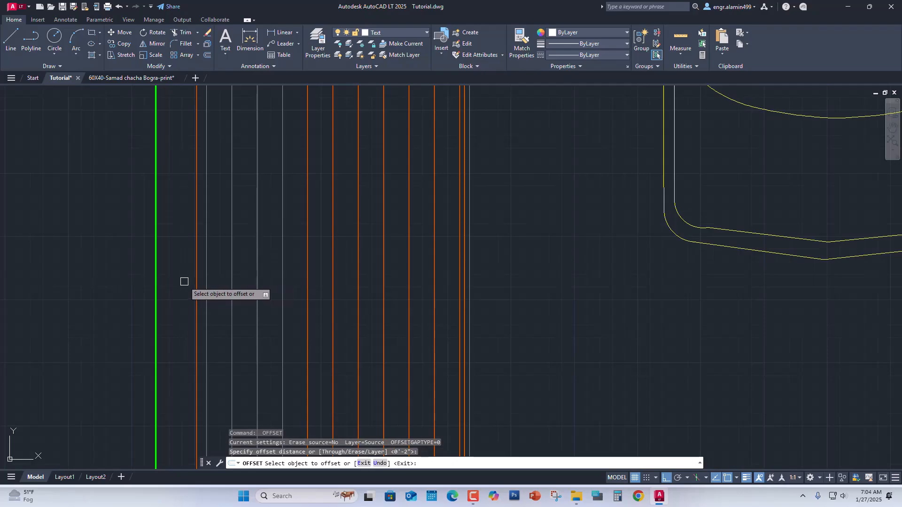
{"action": "left_click", "coordinate": [196, 282]}
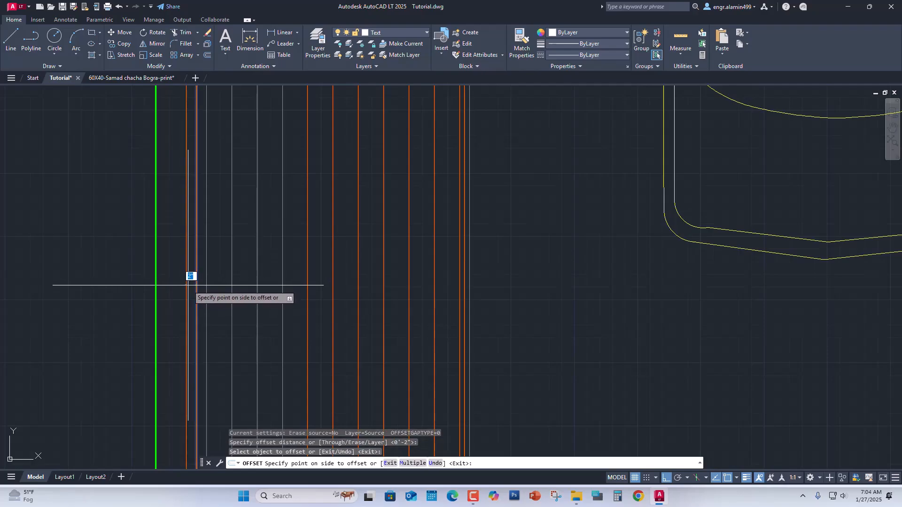
{"action": "left_click", "coordinate": [188, 286]}
{"action": "scroll", "coordinate": [155, 288], "scroll_direction": "down", "scroll_amount": 3}
{"action": "scroll", "coordinate": [159, 288], "scroll_direction": "up", "scroll_amount": 2}
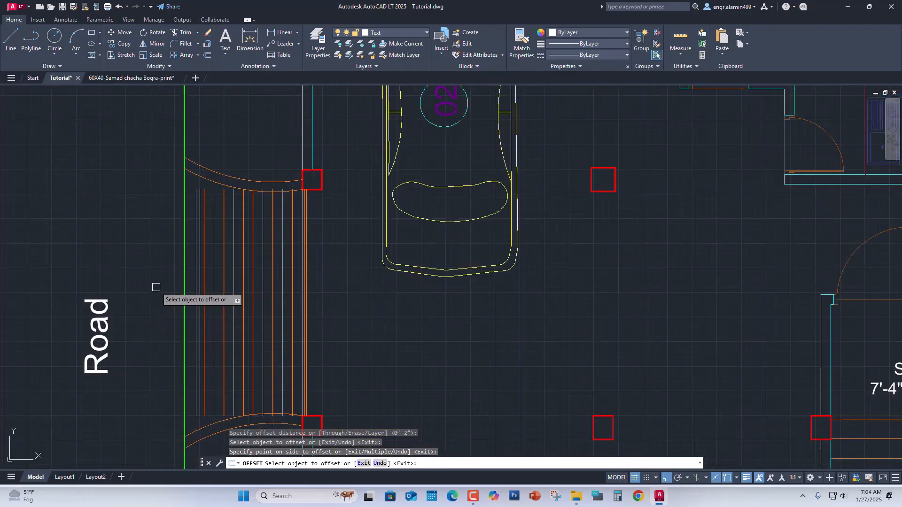
{"action": "scroll", "coordinate": [165, 288], "scroll_direction": "up", "scroll_amount": 2}
{"action": "key", "text": "Return"}
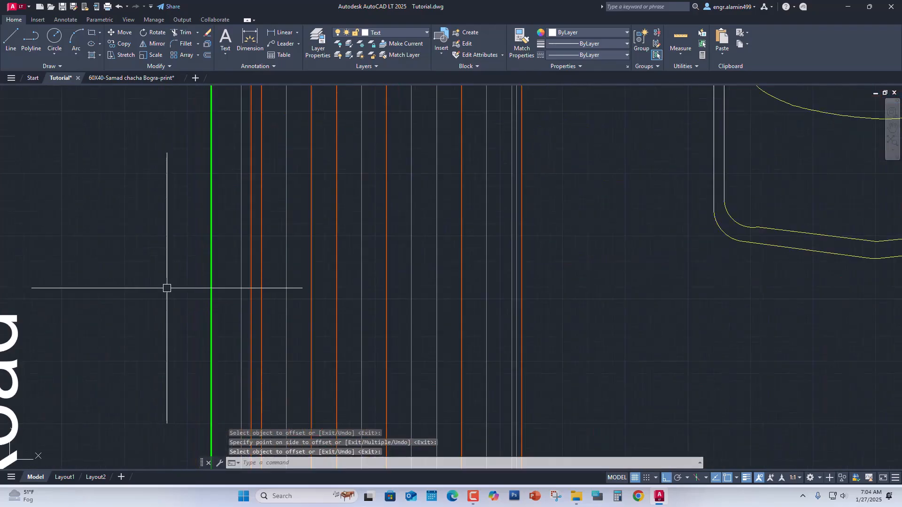
Step: Offset the ramp line nearest the road 1" toward the road four times in succession, each time from the newest line
{"action": "key", "text": "Return"}
{"action": "type", "text": "1"}
{"action": "key", "text": "Return"}
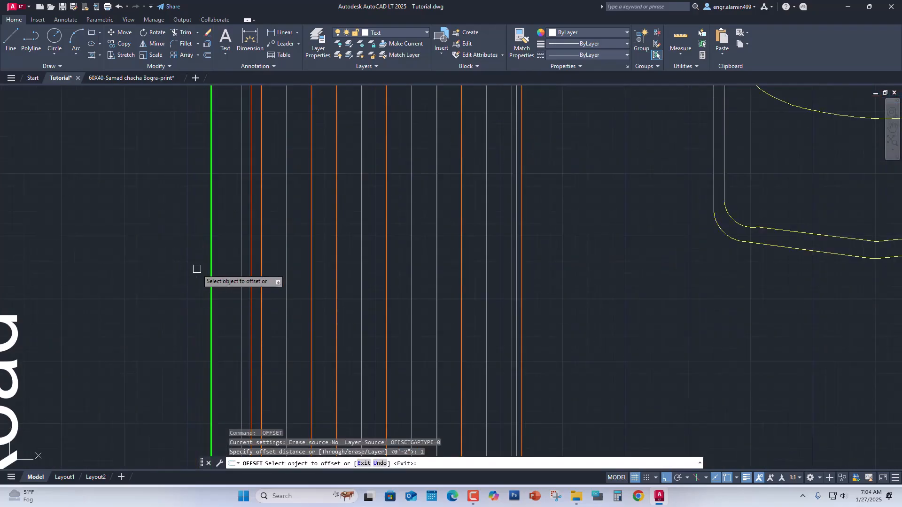
{"action": "left_click", "coordinate": [241, 255]}
{"action": "left_click", "coordinate": [235, 260]}
{"action": "left_click", "coordinate": [235, 258]}
{"action": "left_click", "coordinate": [214, 259]}
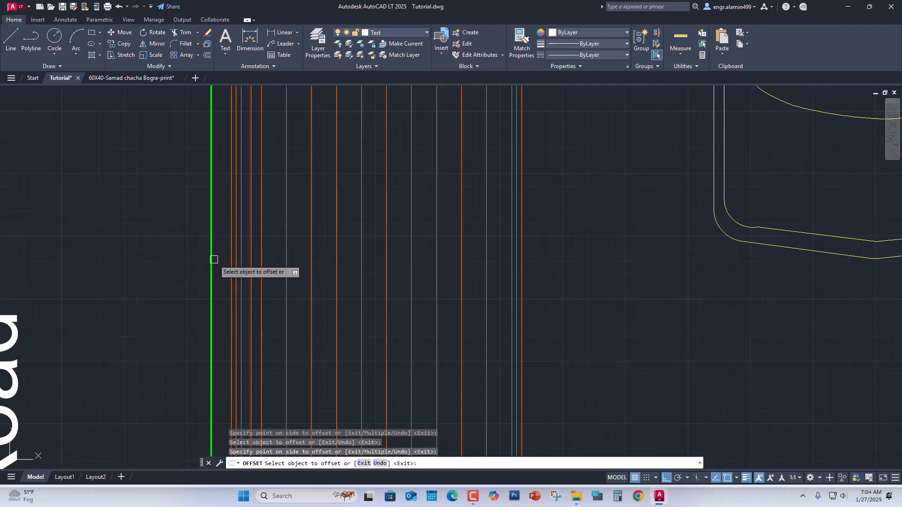
{"action": "left_click", "coordinate": [230, 258]}
{"action": "left_click", "coordinate": [212, 258]}
{"action": "left_click", "coordinate": [225, 248]}
{"action": "left_click", "coordinate": [178, 268]}
{"action": "scroll", "coordinate": [170, 271], "scroll_direction": "down", "scroll_amount": 5}
{"action": "key", "text": "Return"}
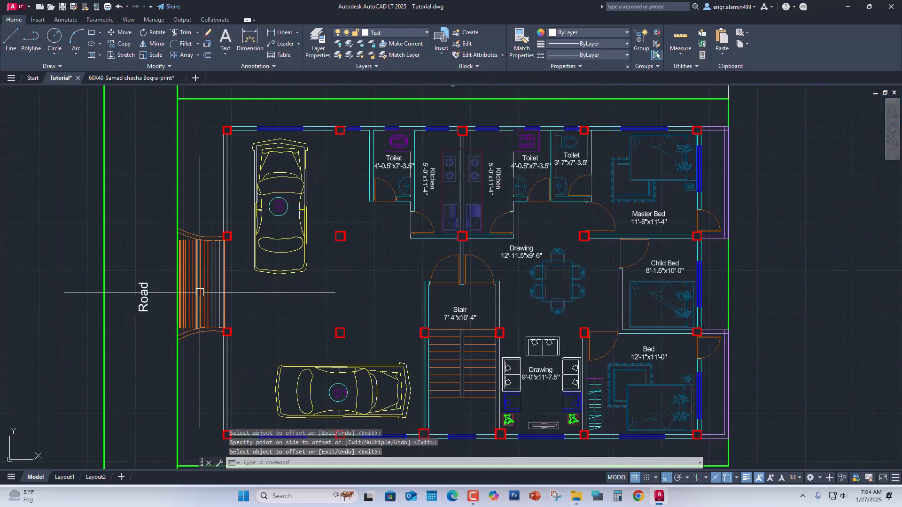
{"action": "scroll", "coordinate": [199, 293], "scroll_direction": "up", "scroll_amount": 3}
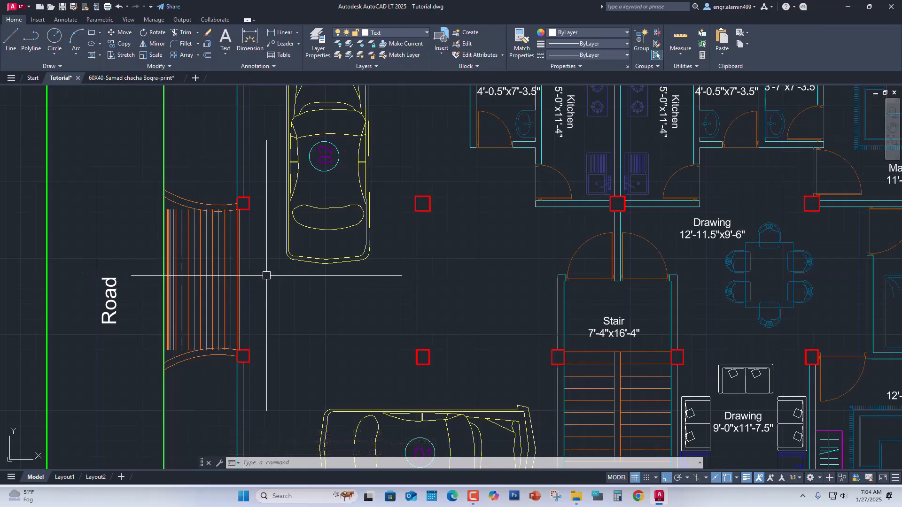
{"action": "middle_click_drag", "start_coordinate": [266, 275], "coordinate": [312, 282]}
{"action": "scroll", "coordinate": [255, 256], "scroll_direction": "up", "scroll_amount": 1}
{"action": "middle_click_drag", "start_coordinate": [252, 252], "coordinate": [265, 276]}
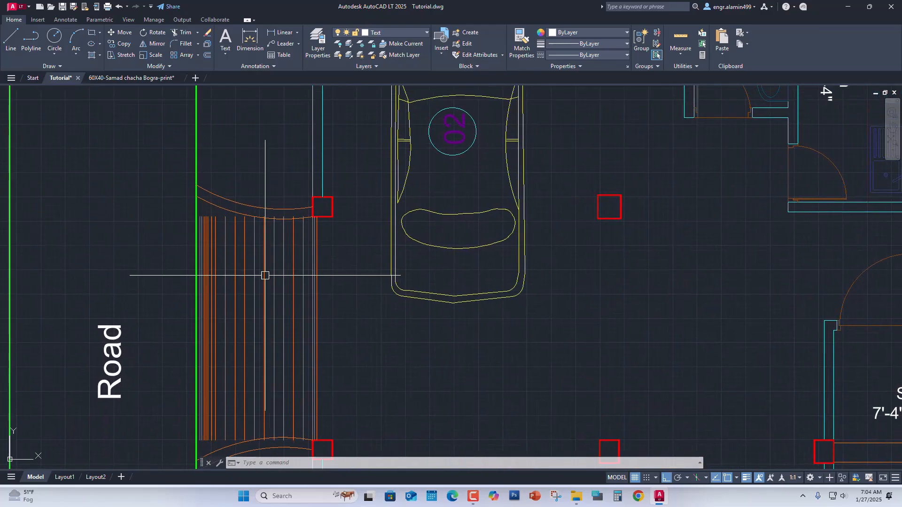
{"action": "type", "text": "x"}
{"action": "key", "text": "Return"}
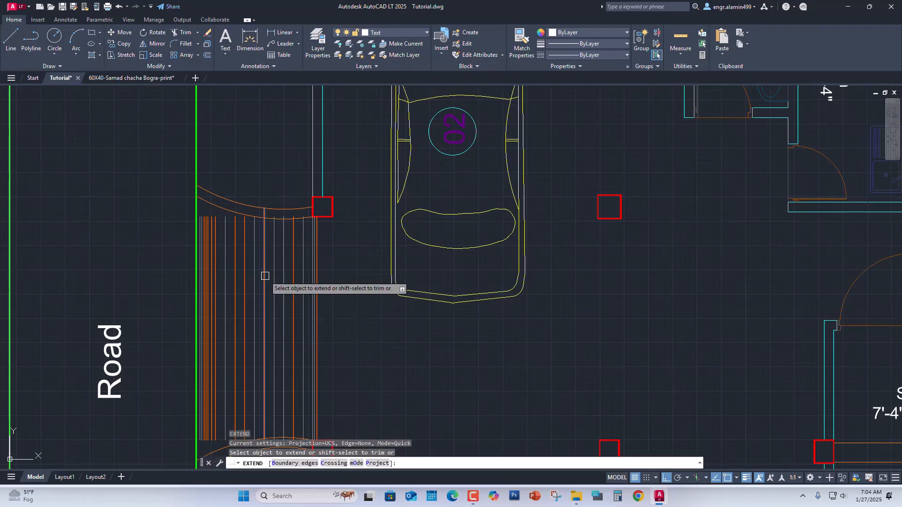
{"action": "scroll", "coordinate": [219, 222], "scroll_direction": "up", "scroll_amount": 2}
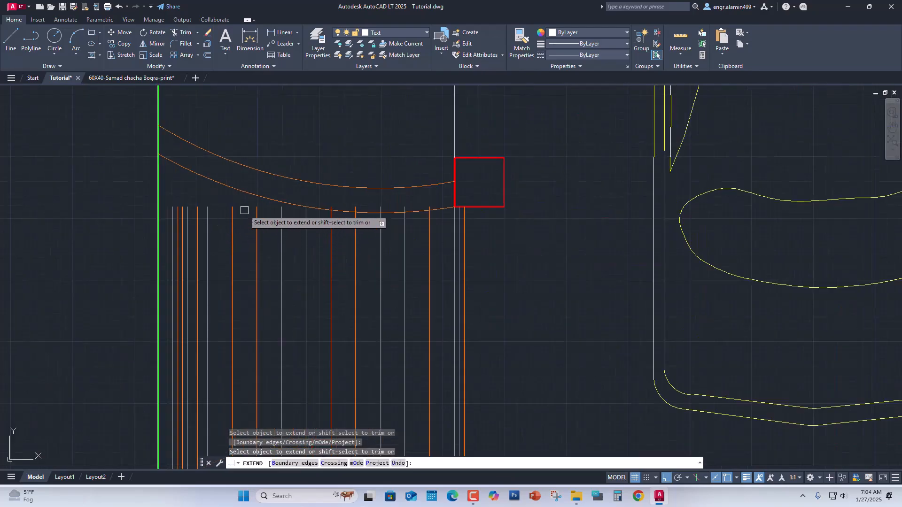
{"action": "key", "text": "Escape"}
Step: Trim the ramp line ends that project above the upper entry arc bordering the ramp
{"action": "type", "text": "tr"}
{"action": "key", "text": "Return"}
{"action": "middle_click_drag", "start_coordinate": [426, 199], "coordinate": [438, 199]}
{"action": "scroll", "coordinate": [446, 200], "scroll_direction": "up", "scroll_amount": 3}
{"action": "left_click", "coordinate": [299, 225]}
{"action": "left_click", "coordinate": [100, 221]}
{"action": "scroll", "coordinate": [216, 216], "scroll_direction": "down", "scroll_amount": 4}
{"action": "scroll", "coordinate": [166, 220], "scroll_direction": "up", "scroll_amount": 4}
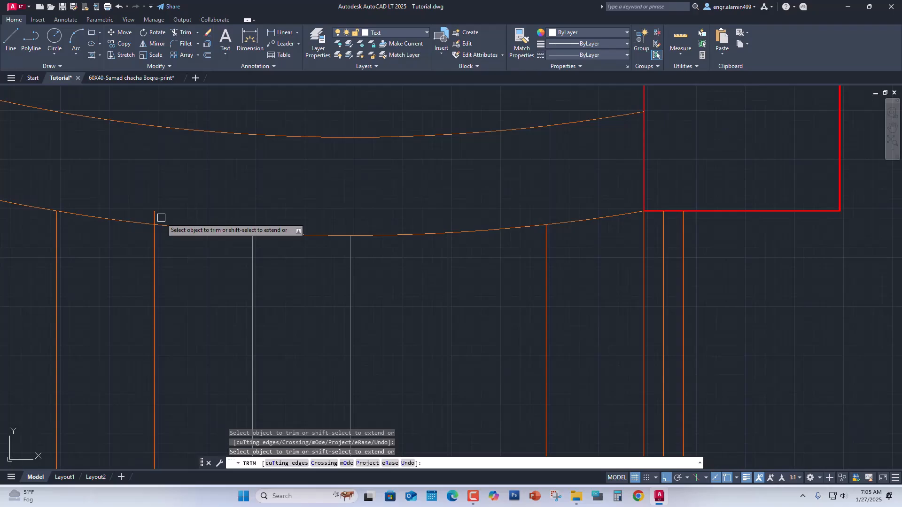
{"action": "left_click", "coordinate": [170, 205]}
{"action": "left_click", "coordinate": [149, 214]}
{"action": "scroll", "coordinate": [170, 205], "scroll_direction": "down", "scroll_amount": 2}
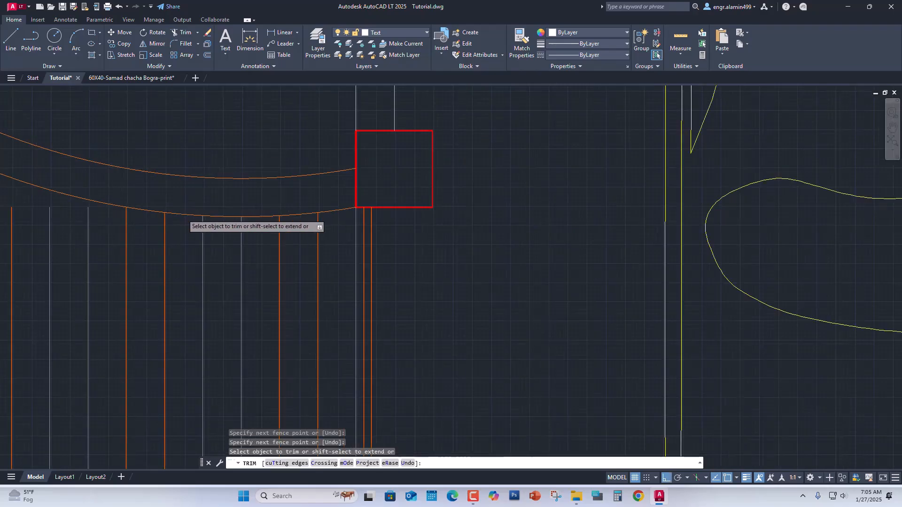
Step: Trim the ramp line ends that project below the lower entry arc bordering the ramp
{"action": "scroll", "coordinate": [176, 210], "scroll_direction": "down", "scroll_amount": 4}
{"action": "scroll", "coordinate": [218, 327], "scroll_direction": "up", "scroll_amount": 5}
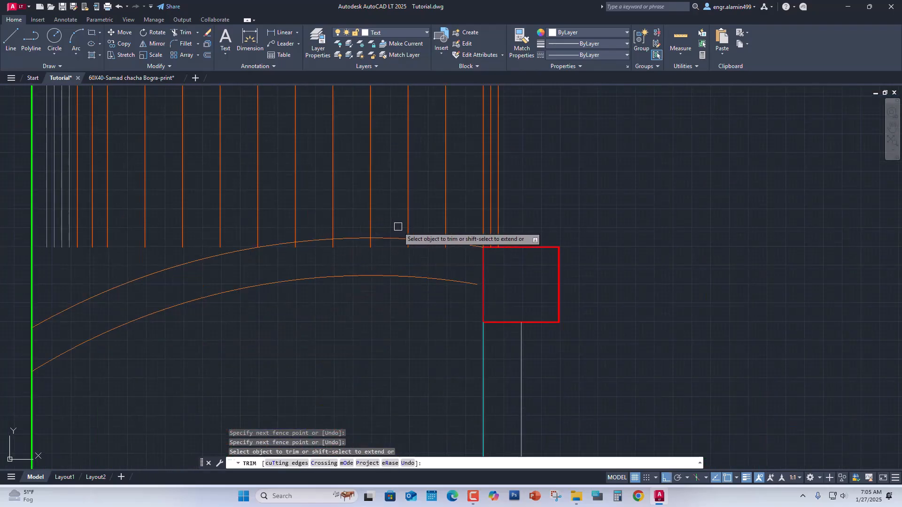
{"action": "scroll", "coordinate": [417, 232], "scroll_direction": "up", "scroll_amount": 2}
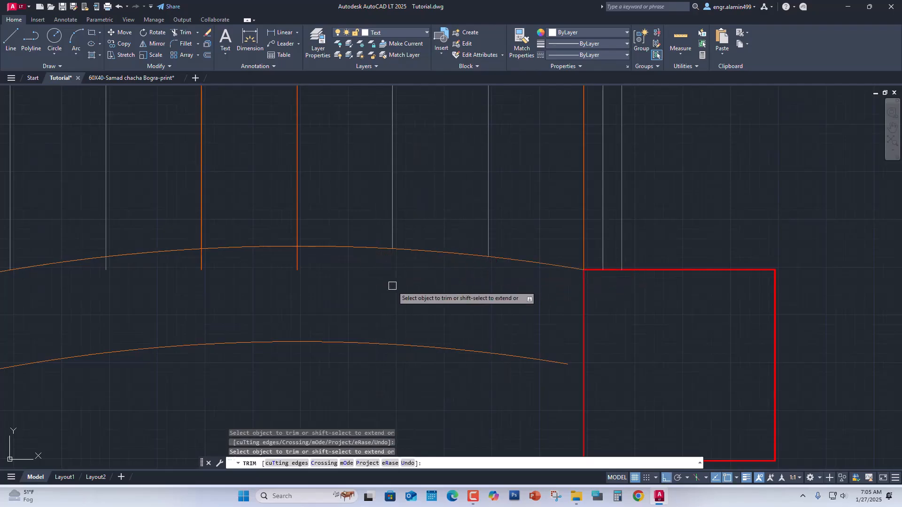
{"action": "left_click", "coordinate": [295, 261]}
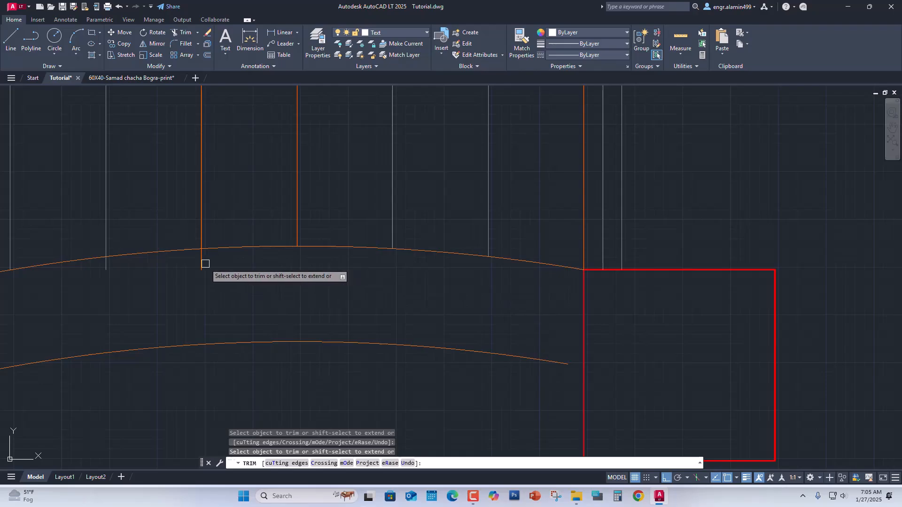
{"action": "scroll", "coordinate": [357, 286], "scroll_direction": "down", "scroll_amount": 5}
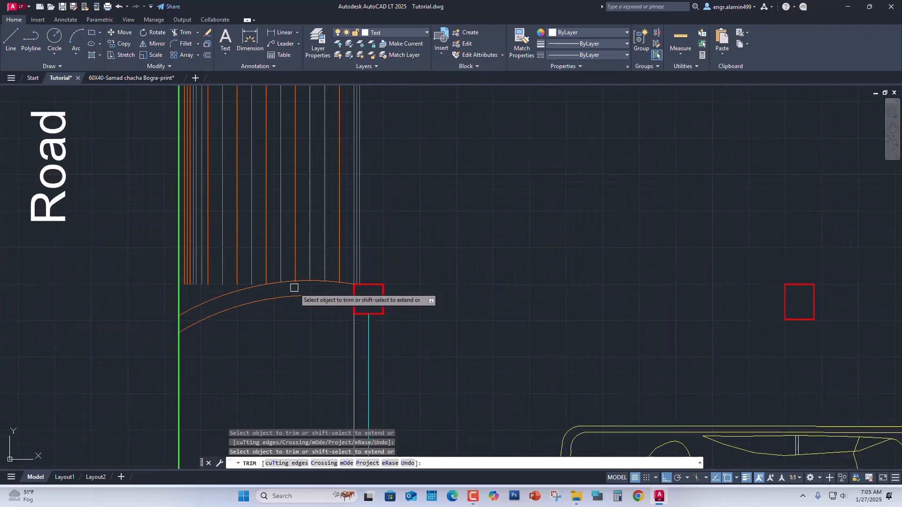
{"action": "key", "text": "Return"}
Step: Start the Extend command and choose the two entry arcs bordering the ramp as boundary edges
{"action": "type", "text": "ex"}
{"action": "key", "text": "Return"}
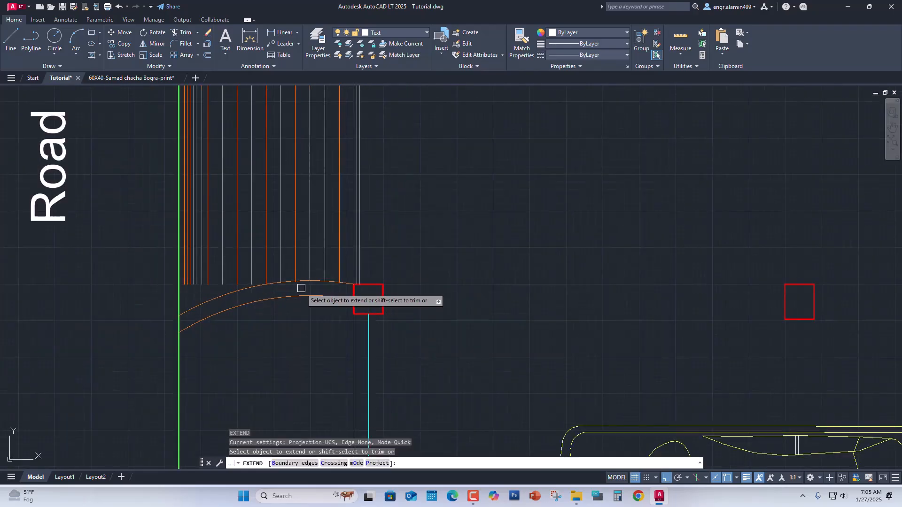
{"action": "left_click", "coordinate": [295, 464]}
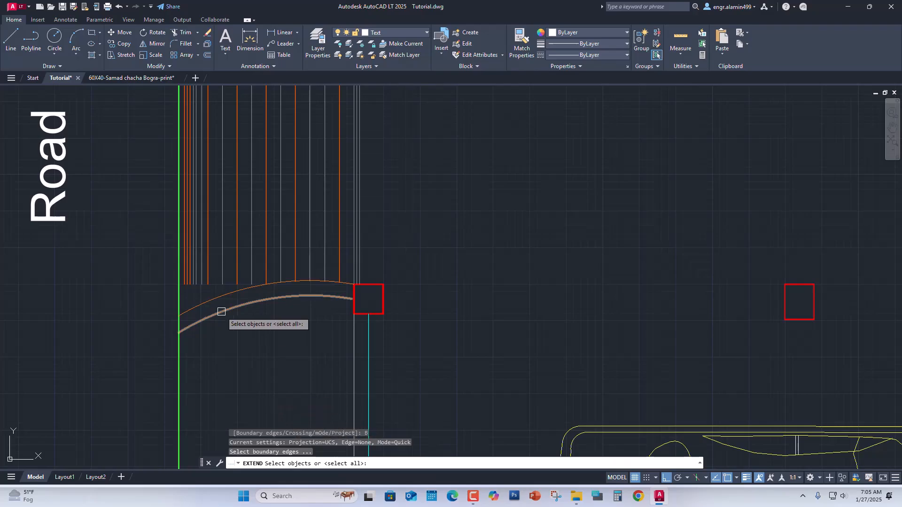
{"action": "left_click", "coordinate": [218, 294]}
{"action": "scroll", "coordinate": [246, 334], "scroll_direction": "down", "scroll_amount": 2}
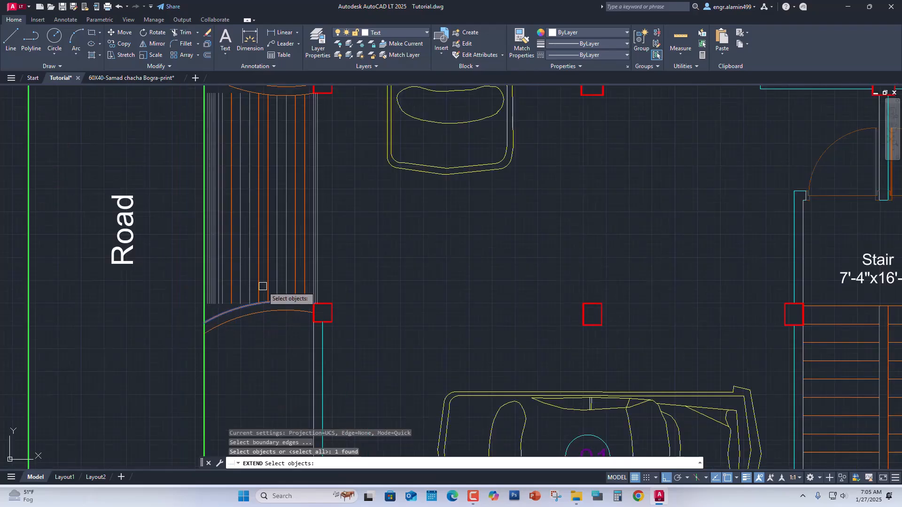
{"action": "middle_click_drag", "start_coordinate": [261, 190], "coordinate": [269, 243]}
{"action": "scroll", "coordinate": [230, 142], "scroll_direction": "up", "scroll_amount": 2}
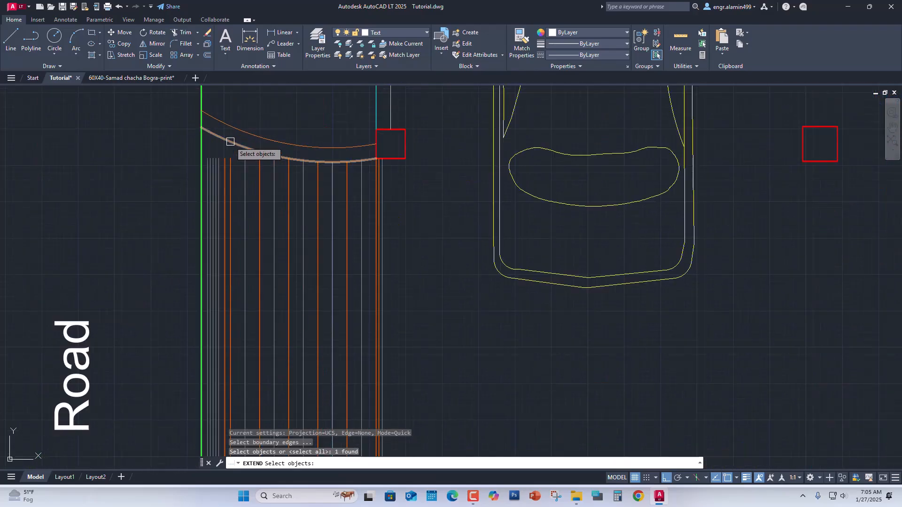
{"action": "left_click", "coordinate": [237, 145]}
{"action": "scroll", "coordinate": [242, 144], "scroll_direction": "down", "scroll_amount": 4}
{"action": "scroll", "coordinate": [193, 160], "scroll_direction": "down", "scroll_amount": 2}
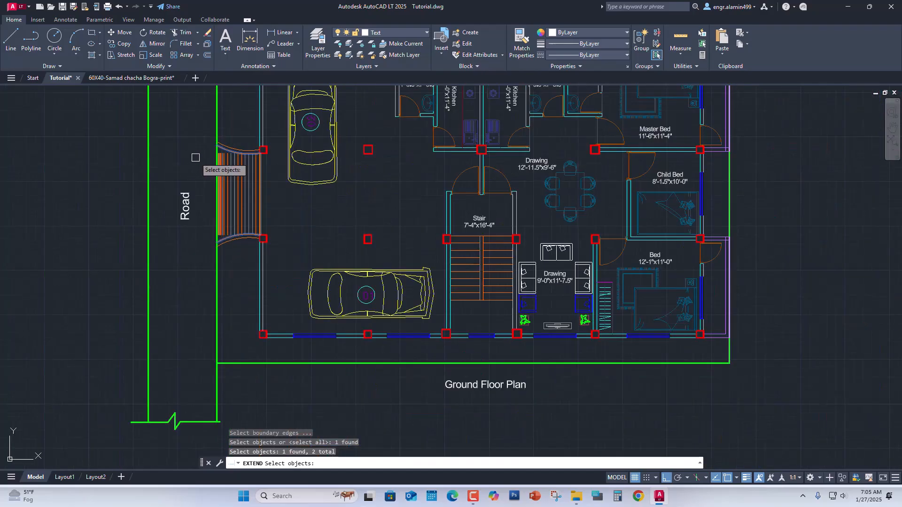
{"action": "key", "text": "Return"}
Step: Extend the short ramp lines down to the lower entry arc
{"action": "scroll", "coordinate": [230, 251], "scroll_direction": "up", "scroll_amount": 2}
{"action": "scroll", "coordinate": [242, 219], "scroll_direction": "up", "scroll_amount": 5}
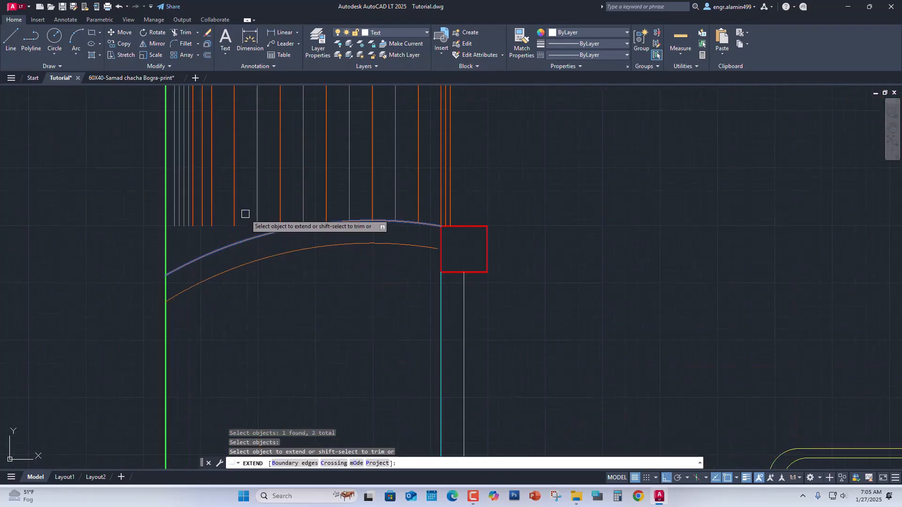
{"action": "left_click", "coordinate": [280, 209]}
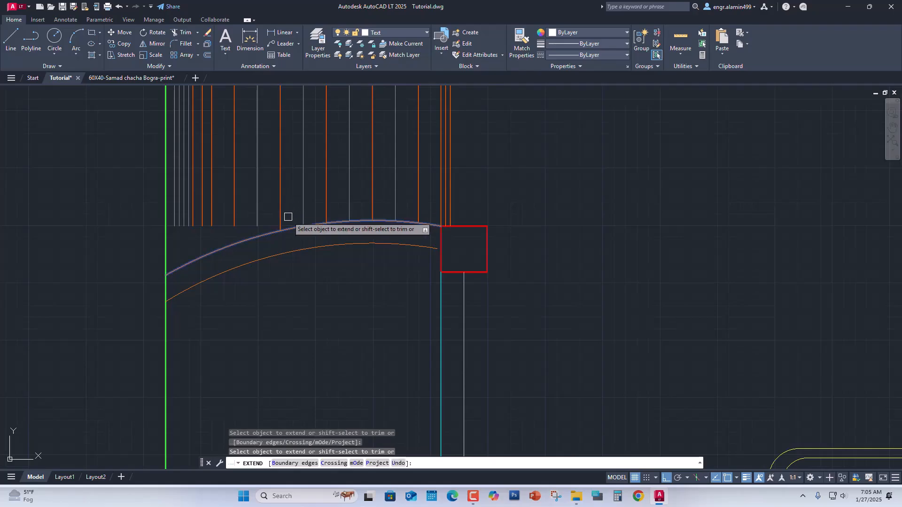
{"action": "scroll", "coordinate": [288, 216], "scroll_direction": "up", "scroll_amount": 2}
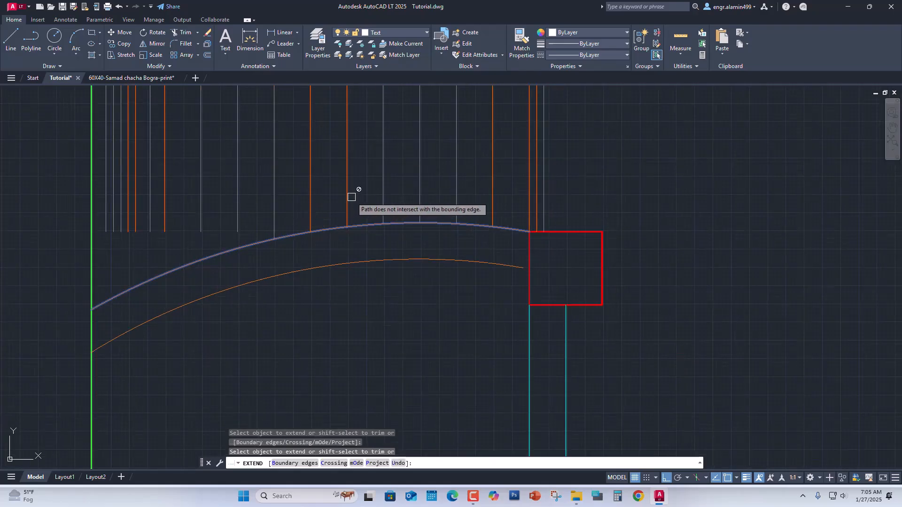
{"action": "left_click", "coordinate": [249, 211]}
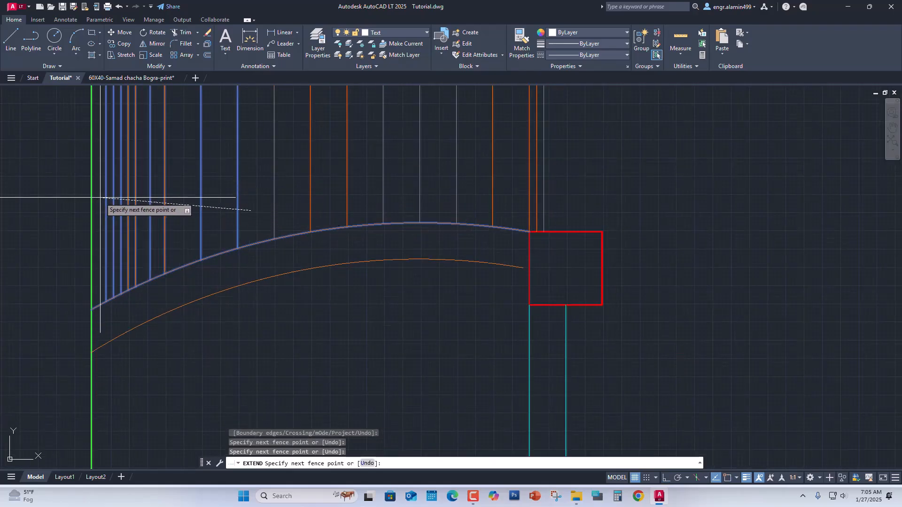
{"action": "key", "text": "Return"}
Step: Extend the short ramp lines up to the upper entry arc and finish the command
{"action": "scroll", "coordinate": [192, 244], "scroll_direction": "down", "scroll_amount": 2}
{"action": "middle_click_drag", "start_coordinate": [191, 195], "coordinate": [233, 399]}
{"action": "scroll", "coordinate": [225, 230], "scroll_direction": "down", "scroll_amount": 5}
{"action": "scroll", "coordinate": [234, 244], "scroll_direction": "up", "scroll_amount": 10}
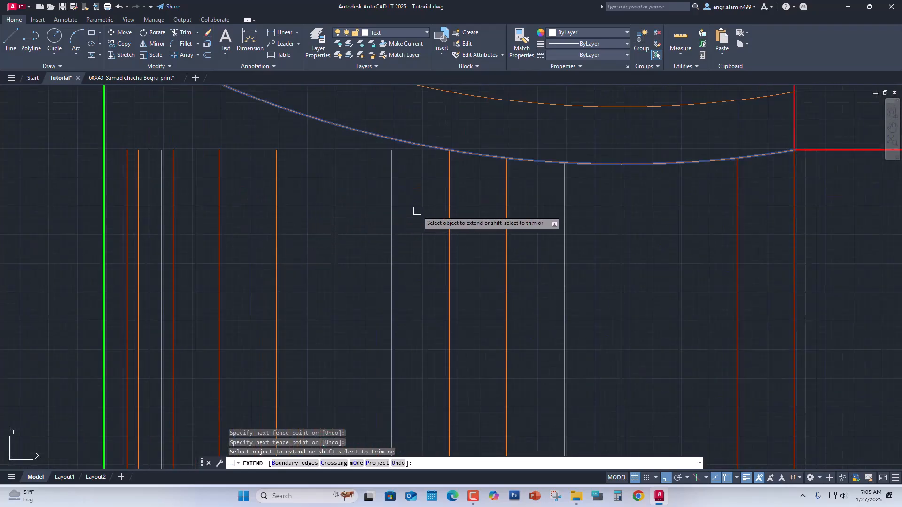
{"action": "left_click", "coordinate": [422, 209]}
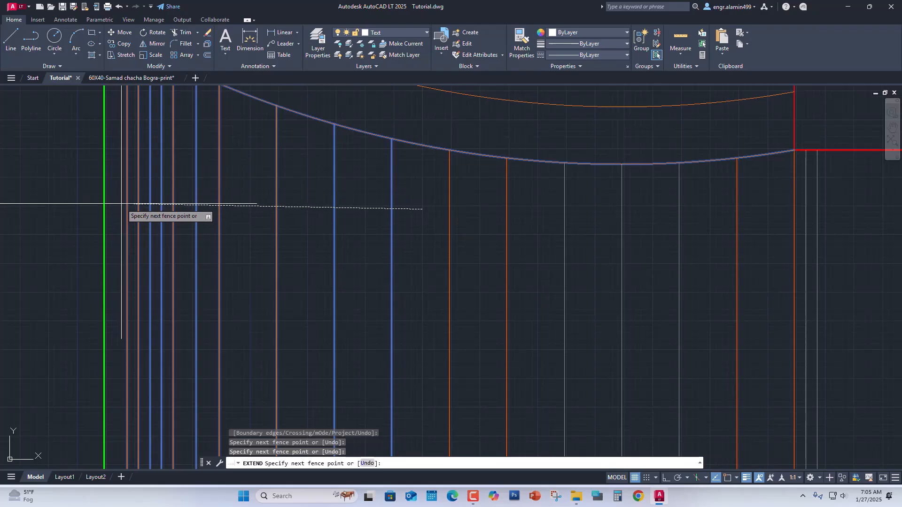
{"action": "key", "text": "Return"}
{"action": "scroll", "coordinate": [169, 226], "scroll_direction": "down", "scroll_amount": 2}
{"action": "right_click", "coordinate": [69, 211]}
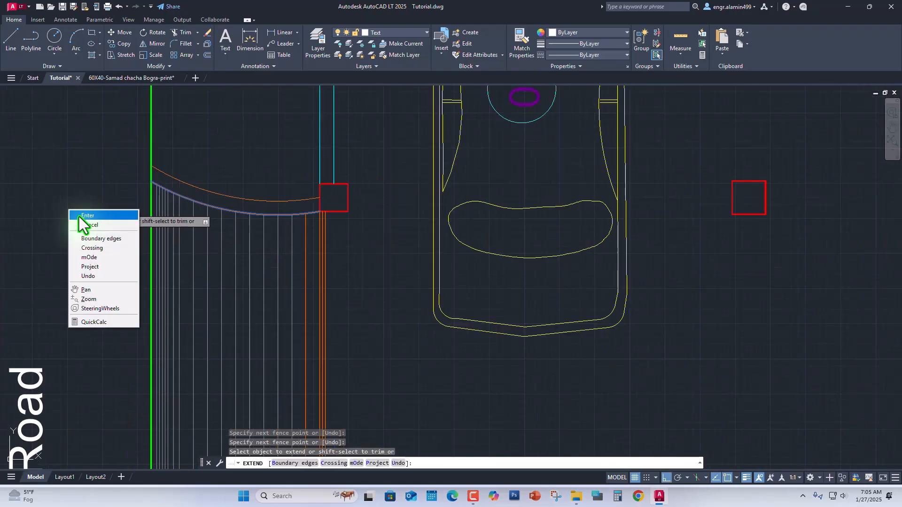
{"action": "left_click", "coordinate": [79, 216]}
Step: Examine the ramp and compare it with the entry in the 60X40 reference drawing's ground floor plan
{"action": "scroll", "coordinate": [140, 228], "scroll_direction": "down", "scroll_amount": 3}
{"action": "middle_click_drag", "start_coordinate": [157, 302], "coordinate": [189, 280]}
{"action": "middle_click_drag", "start_coordinate": [273, 263], "coordinate": [285, 262]}
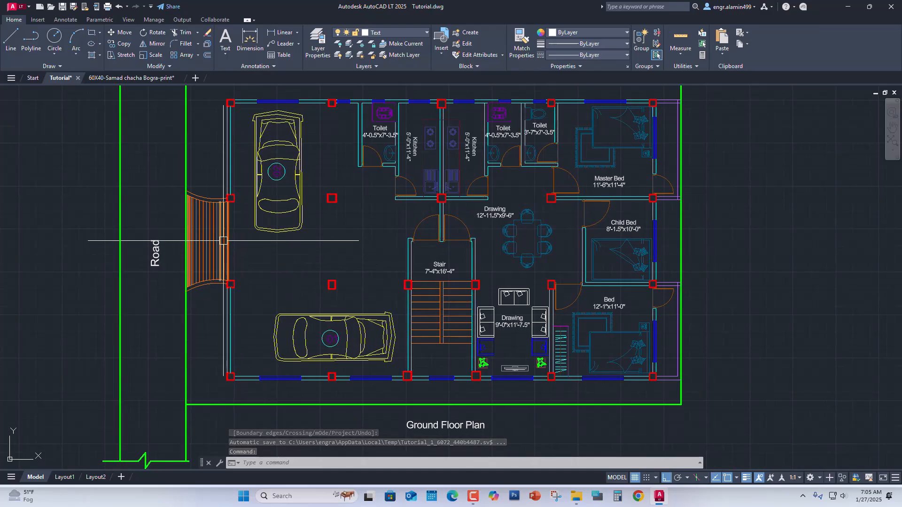
{"action": "scroll", "coordinate": [207, 237], "scroll_direction": "up", "scroll_amount": 2}
{"action": "middle_click_drag", "start_coordinate": [275, 235], "coordinate": [207, 253]}
{"action": "scroll", "coordinate": [246, 239], "scroll_direction": "down", "scroll_amount": 5}
{"action": "scroll", "coordinate": [188, 242], "scroll_direction": "up", "scroll_amount": 5}
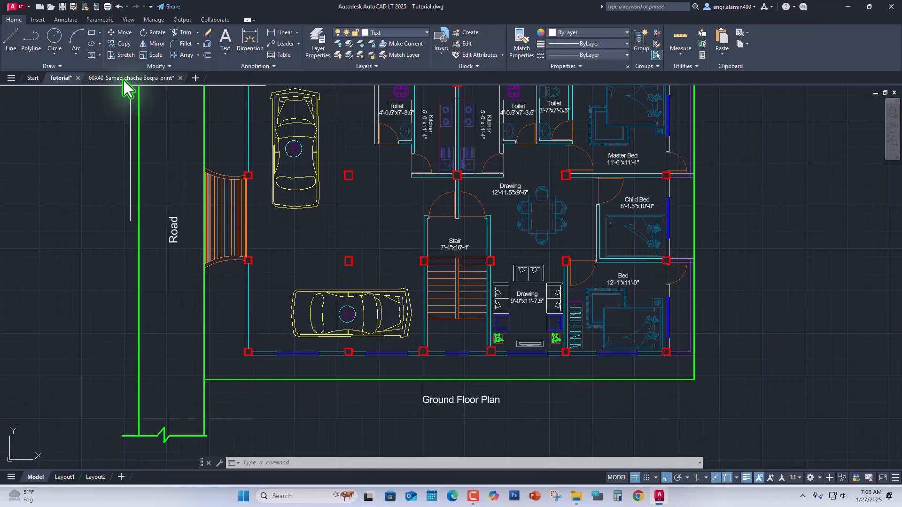
{"action": "left_click", "coordinate": [124, 78]}
{"action": "scroll", "coordinate": [146, 89], "scroll_direction": "down", "scroll_amount": 6}
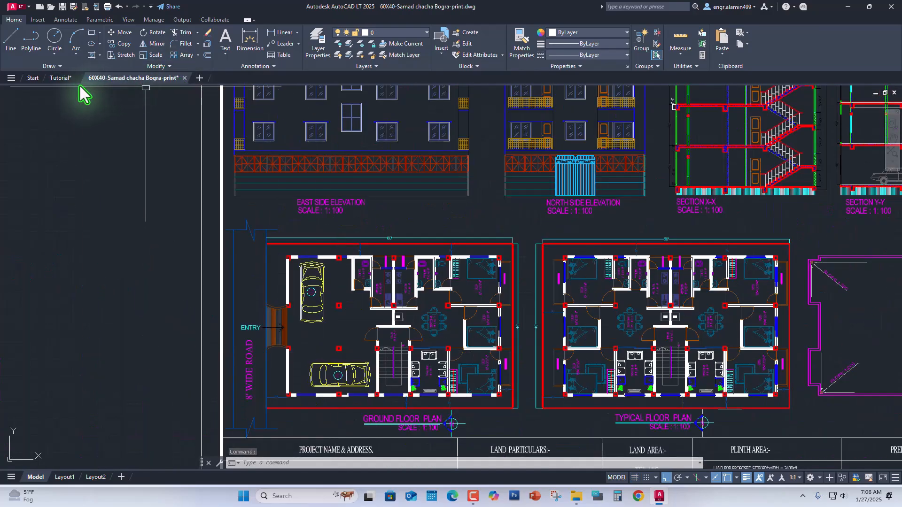
{"action": "left_click", "coordinate": [60, 78]}
{"action": "scroll", "coordinate": [321, 238], "scroll_direction": "up", "scroll_amount": 5}
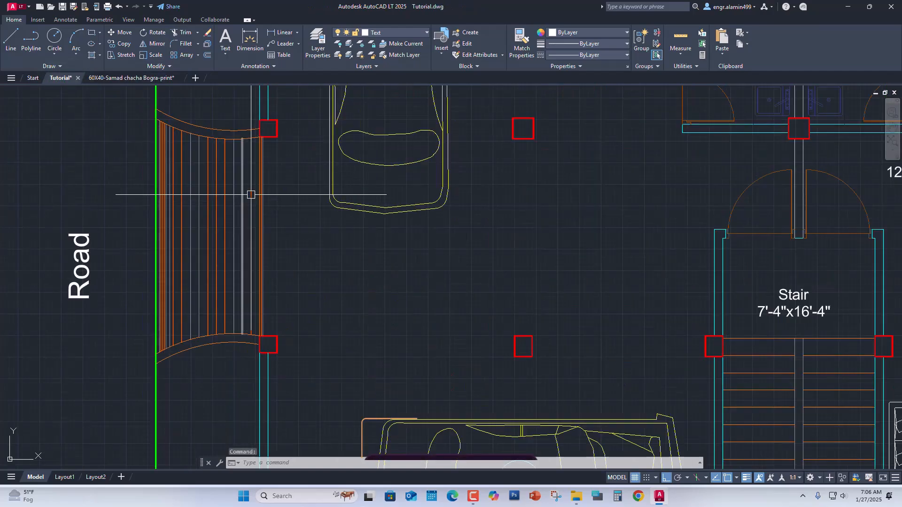
Step: Review the ground floor plan in the tutorial drawing alongside the typical floor plan
{"action": "scroll", "coordinate": [320, 238], "scroll_direction": "down", "scroll_amount": 6}
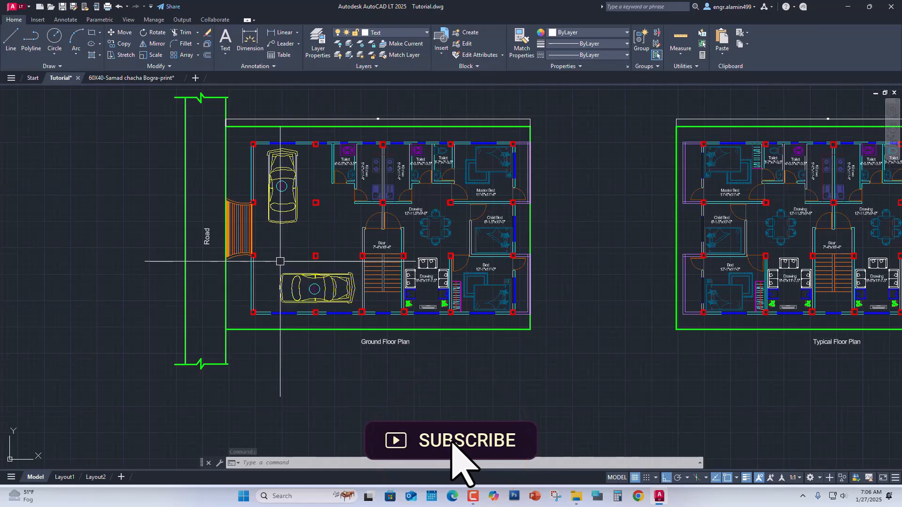
{"action": "scroll", "coordinate": [231, 236], "scroll_direction": "up", "scroll_amount": 2}
{"action": "scroll", "coordinate": [231, 236], "scroll_direction": "up", "scroll_amount": 2}
{"action": "scroll", "coordinate": [437, 322], "scroll_direction": "down", "scroll_amount": 6}
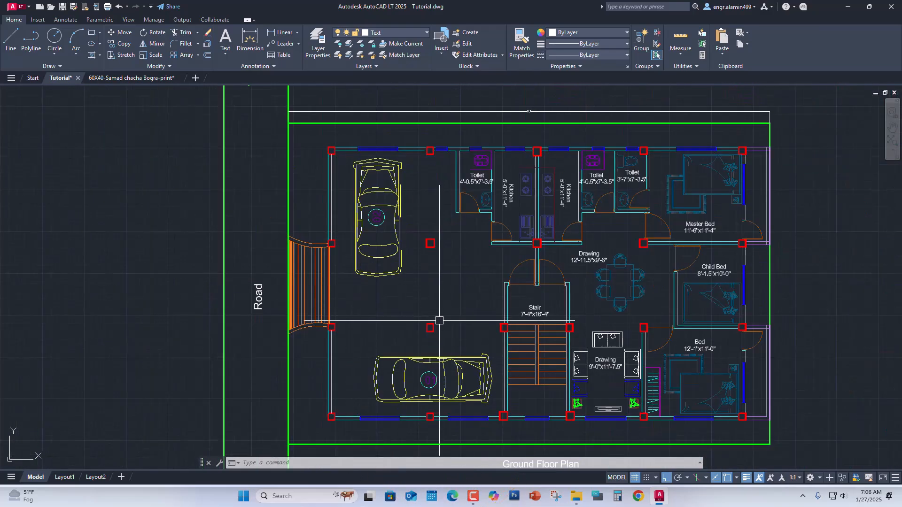
{"action": "scroll", "coordinate": [343, 263], "scroll_direction": "up", "scroll_amount": 2}
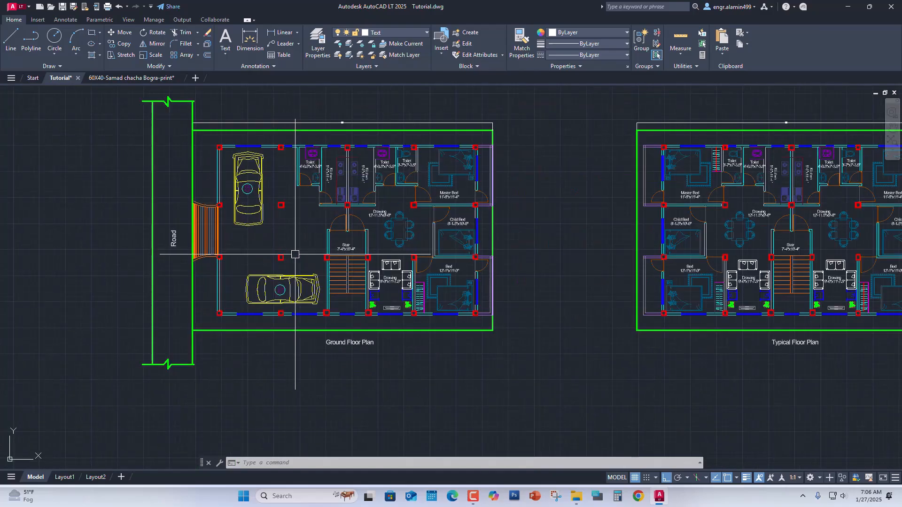
{"action": "middle_click_drag", "start_coordinate": [250, 271], "coordinate": [220, 260]}
{"action": "scroll", "coordinate": [222, 238], "scroll_direction": "up", "scroll_amount": 2}
{"action": "middle_click_drag", "start_coordinate": [293, 277], "coordinate": [311, 258]}
{"action": "middle_click_drag", "start_coordinate": [248, 296], "coordinate": [255, 302]}
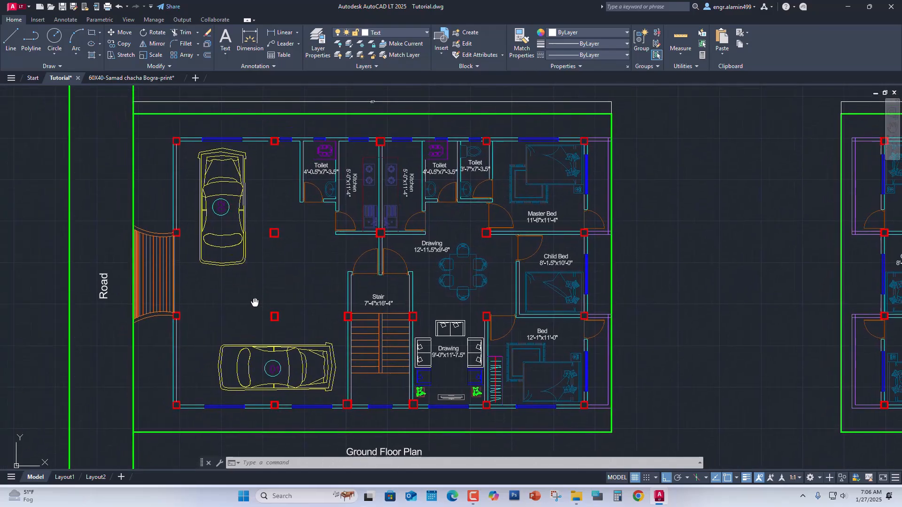
Step: Examine the 60X40 reference's ground floor plan, especially the layout around the parking, toilet, kitchen and stair
{"action": "left_click", "coordinate": [149, 78]}
{"action": "scroll", "coordinate": [159, 221], "scroll_direction": "down", "scroll_amount": 3}
{"action": "scroll", "coordinate": [334, 303], "scroll_direction": "up", "scroll_amount": 6}
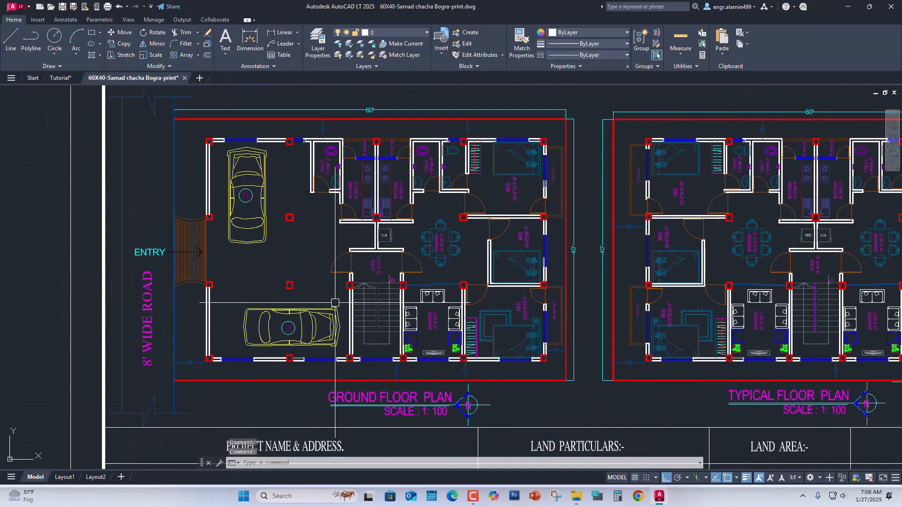
{"action": "middle_click_drag", "start_coordinate": [308, 224], "coordinate": [275, 228]}
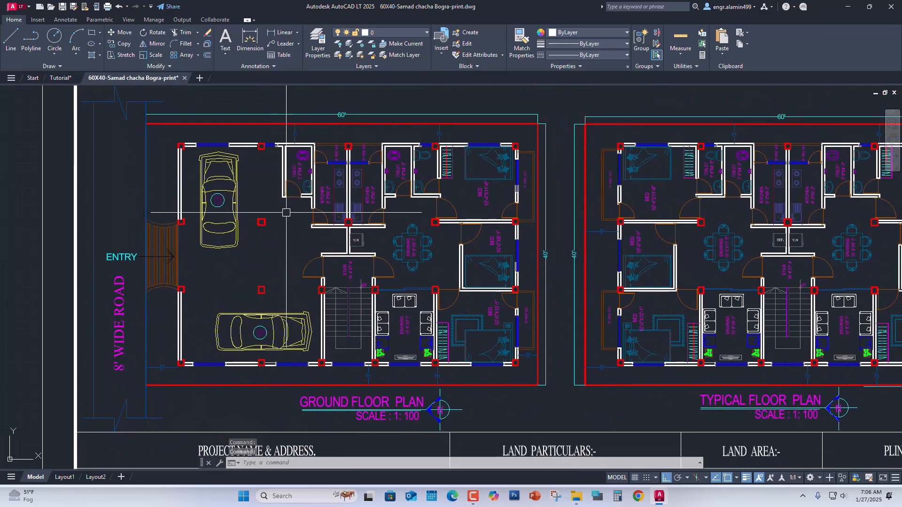
{"action": "scroll", "coordinate": [348, 187], "scroll_direction": "up", "scroll_amount": 2}
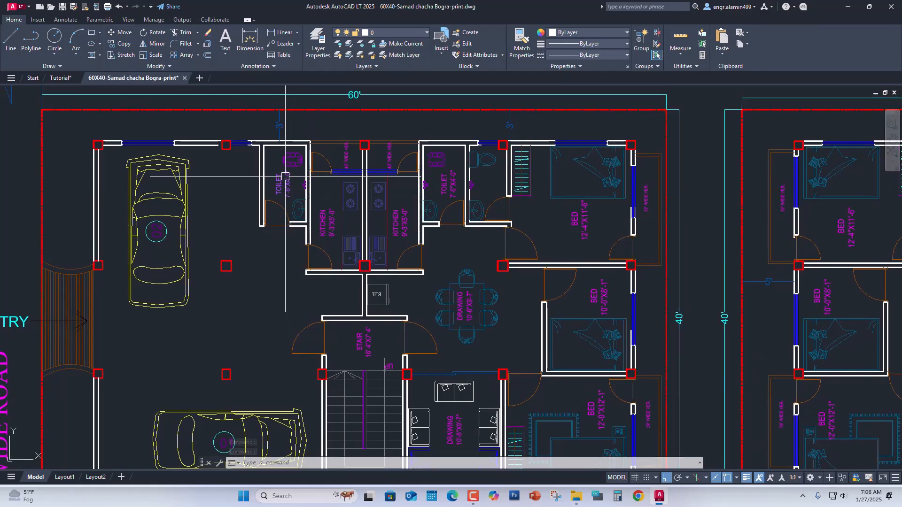
{"action": "scroll", "coordinate": [308, 227], "scroll_direction": "down", "scroll_amount": 2}
{"action": "middle_click_drag", "start_coordinate": [306, 268], "coordinate": [275, 259]}
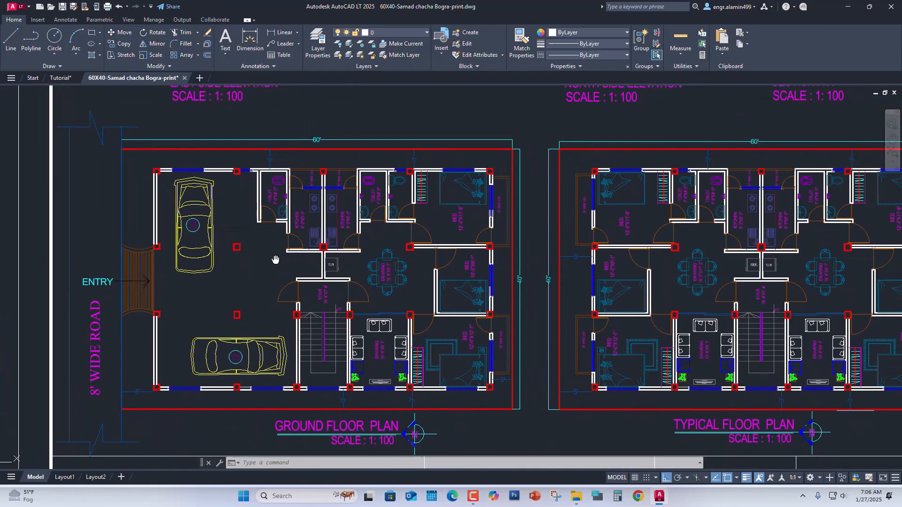
{"action": "middle_click_drag", "start_coordinate": [313, 218], "coordinate": [305, 218]}
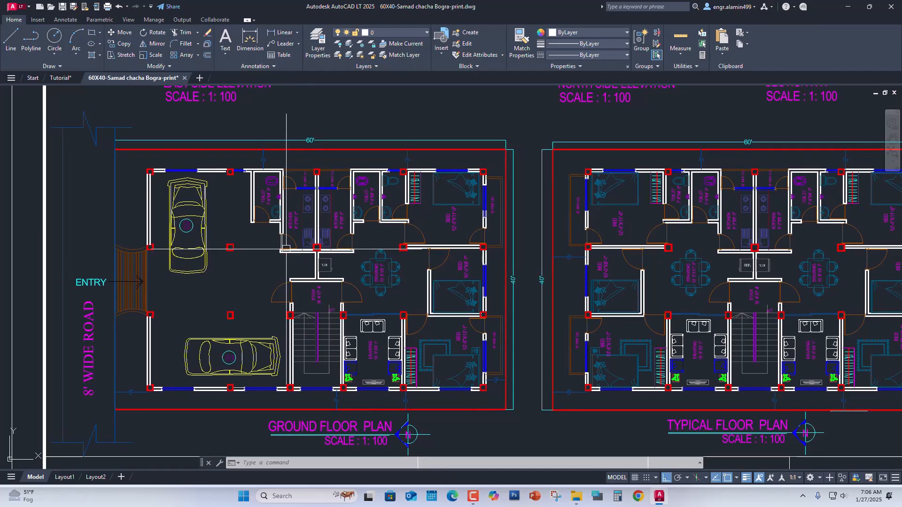
{"action": "middle_click_drag", "start_coordinate": [242, 249], "coordinate": [234, 256]}
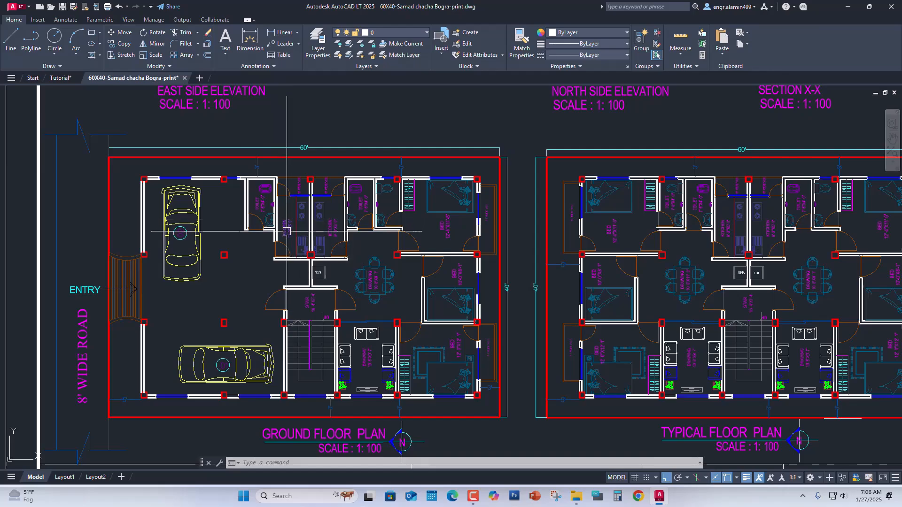
{"action": "middle_click_drag", "start_coordinate": [234, 268], "coordinate": [237, 263]}
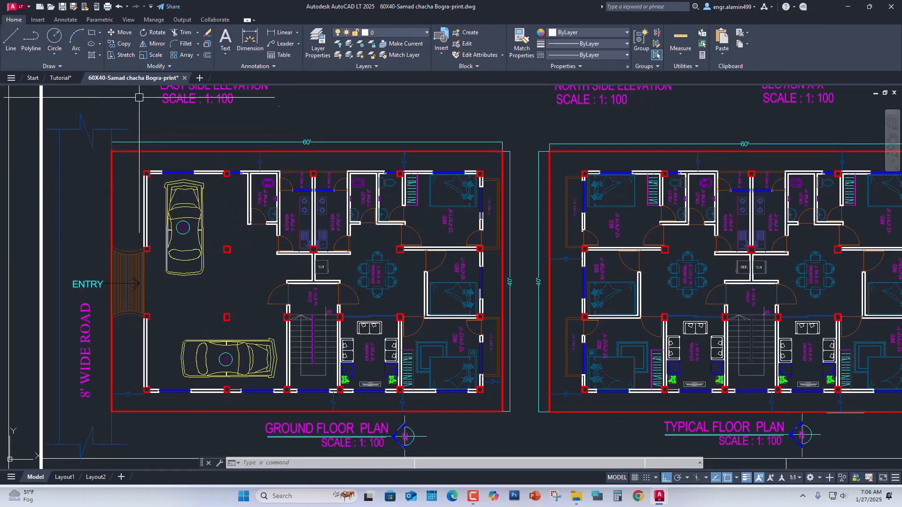
Step: In the tutorial drawing, extend the upper exterior wall lines to the column between parked car 02 and the toilet
{"action": "left_click", "coordinate": [66, 78]}
{"action": "mouse_move", "coordinate": [215, 325]}
{"action": "middle_mouse_down"}
{"action": "mouse_move", "coordinate": [223, 293]}
{"action": "mouse_move", "coordinate": [216, 327]}
{"action": "middle_mouse_up"}
{"action": "scroll", "coordinate": [249, 235], "scroll_direction": "up", "scroll_amount": 4}
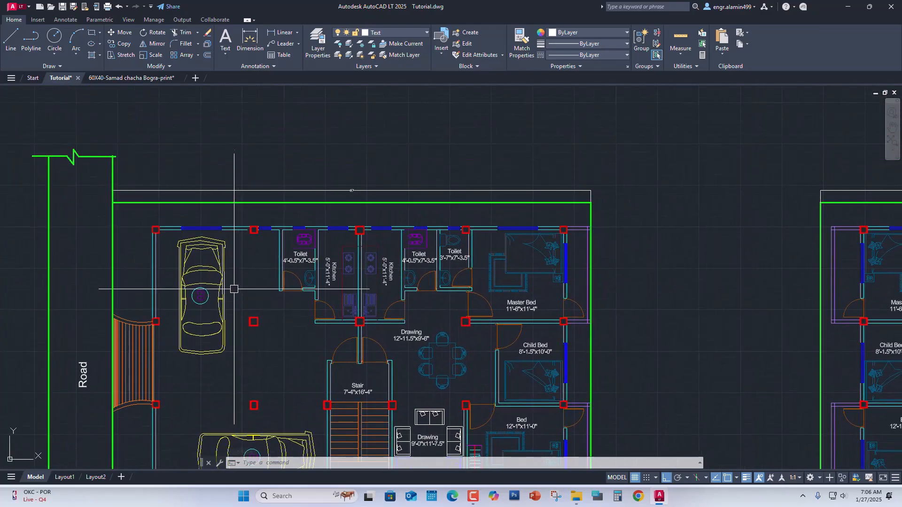
{"action": "middle_click_drag", "start_coordinate": [248, 261], "coordinate": [247, 273]}
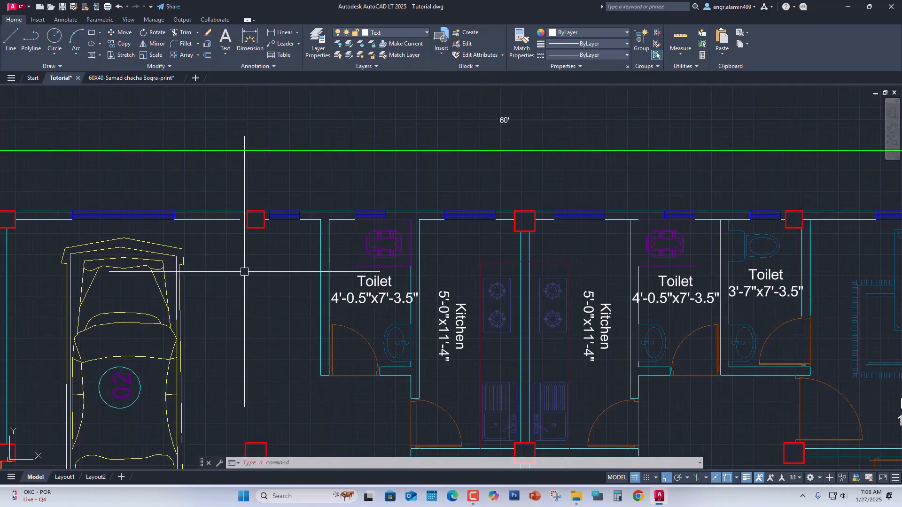
{"action": "type", "text": "x"}
{"action": "key", "text": "Return"}
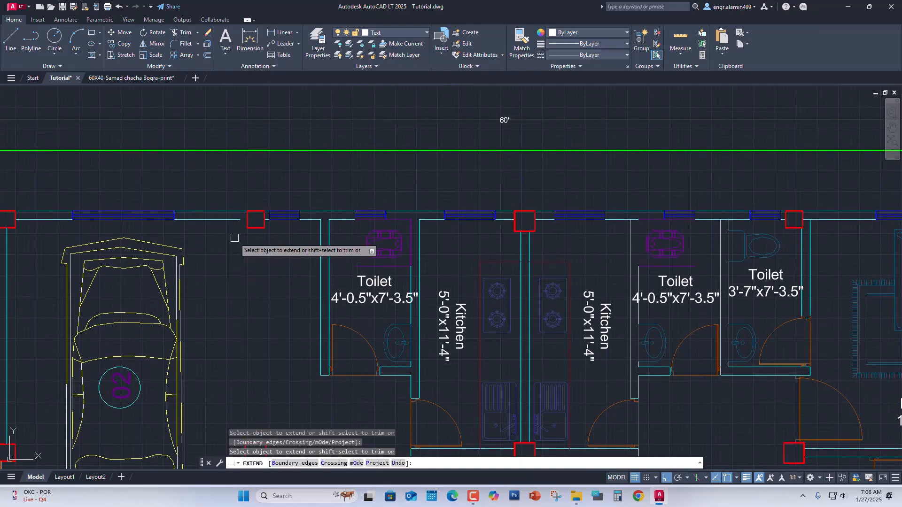
{"action": "key", "text": "Return"}
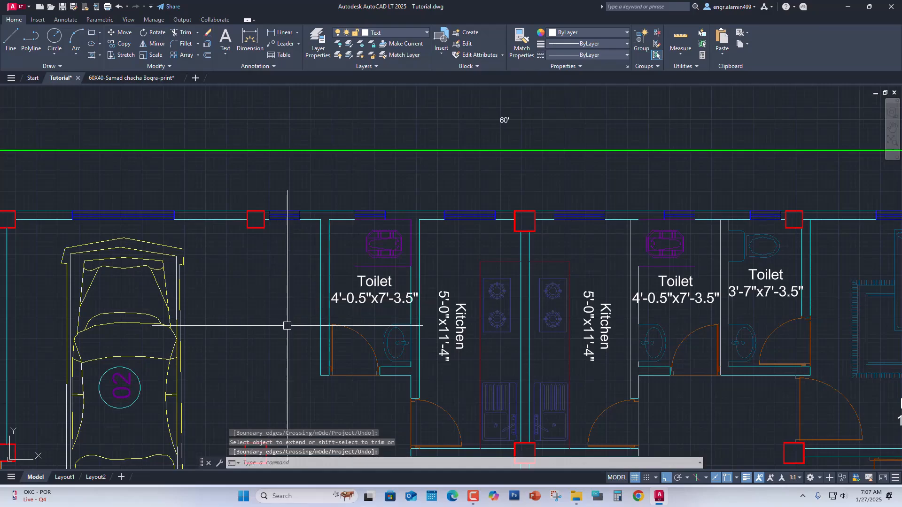
{"action": "middle_click_drag", "start_coordinate": [286, 331], "coordinate": [308, 299]}
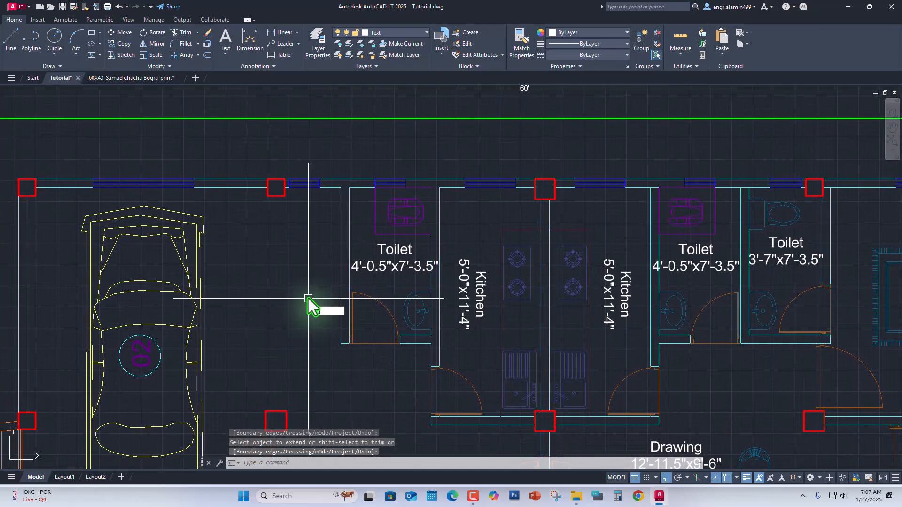
{"action": "key", "text": "Escape"}
{"action": "key", "text": "Escape"}
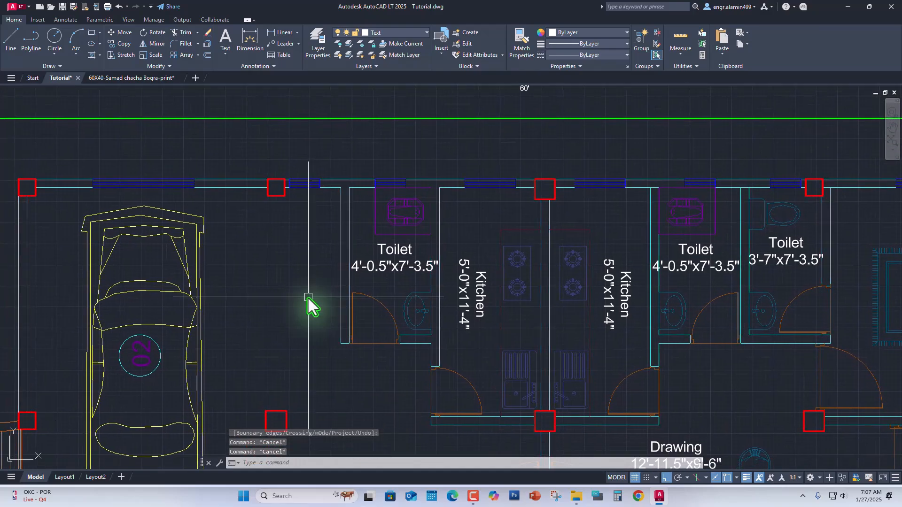
Step: Draw a line 5' outward from the lower corner of the toilet wall beside parked car 02, then straight up to the exterior wall
{"action": "type", "text": "l"}
{"action": "key", "text": "Return"}
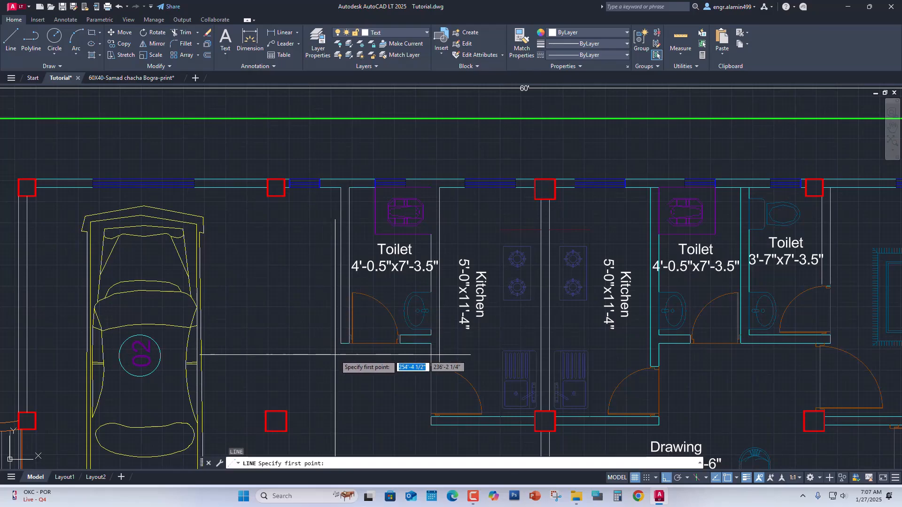
{"action": "scroll", "coordinate": [342, 339], "scroll_direction": "up", "scroll_amount": 2}
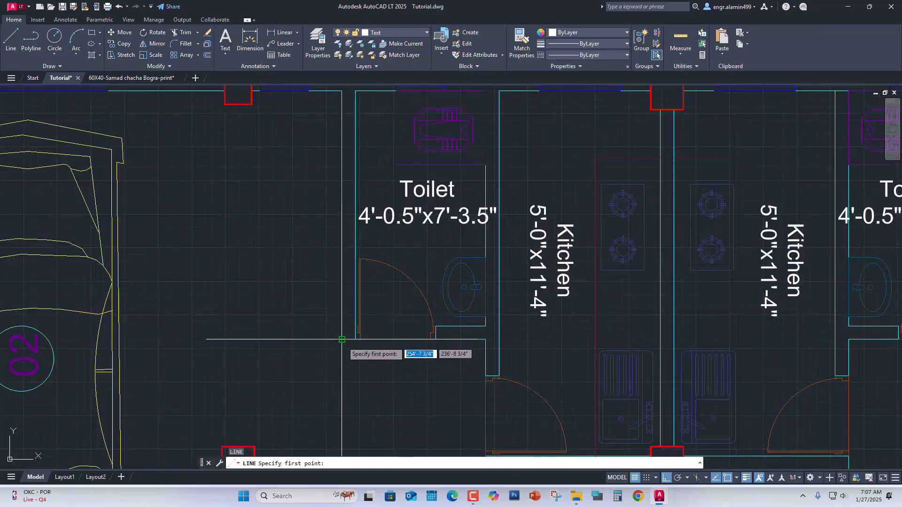
{"action": "left_click", "coordinate": [342, 339]}
{"action": "scroll", "coordinate": [207, 331], "scroll_direction": "down", "scroll_amount": 2}
{"action": "middle_click_drag", "start_coordinate": [206, 331], "coordinate": [218, 337]}
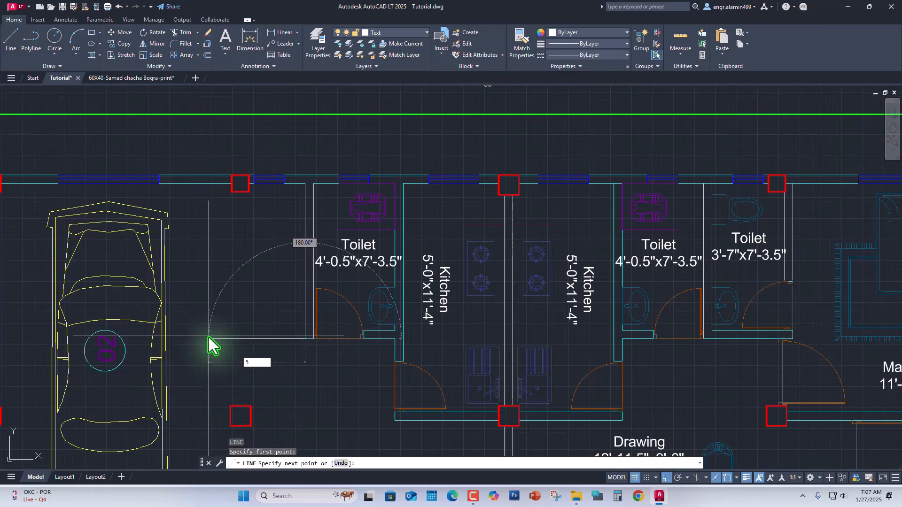
{"action": "type", "text": "'"}
{"action": "key", "text": "Return"}
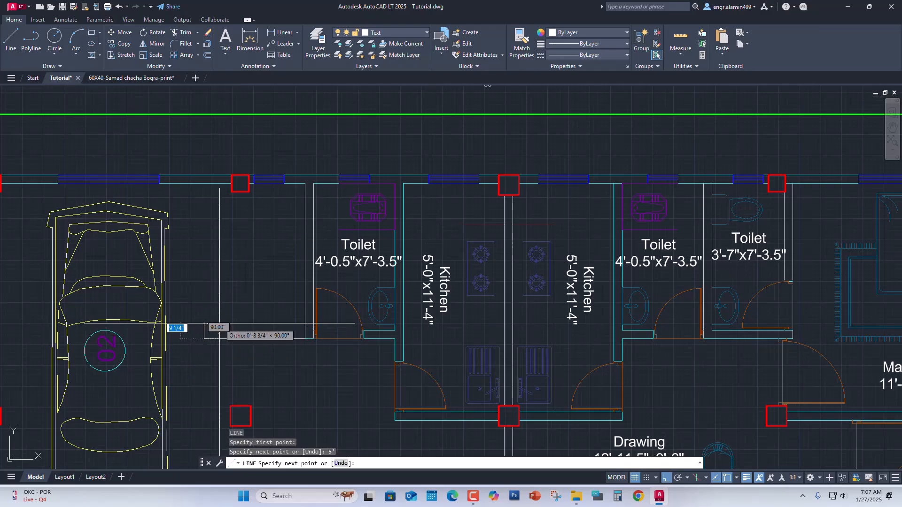
{"action": "scroll", "coordinate": [206, 197], "scroll_direction": "up", "scroll_amount": 4}
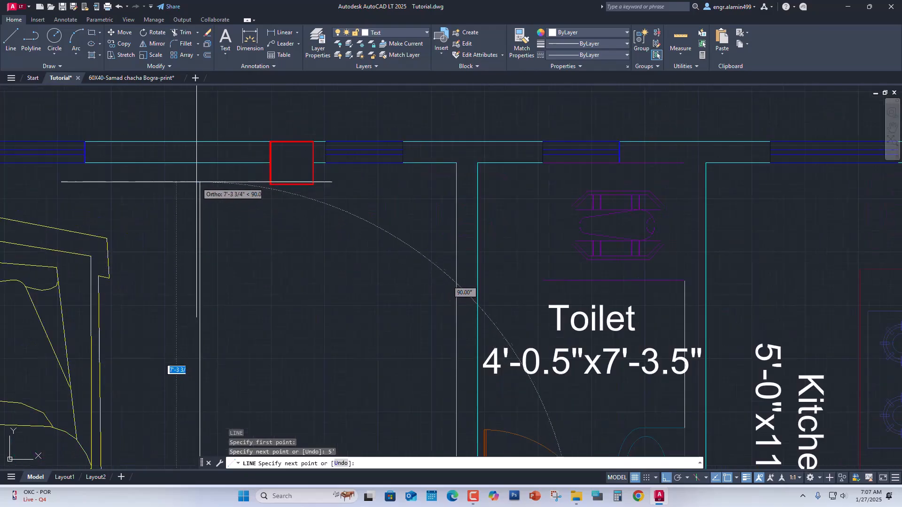
{"action": "left_click", "coordinate": [200, 163]}
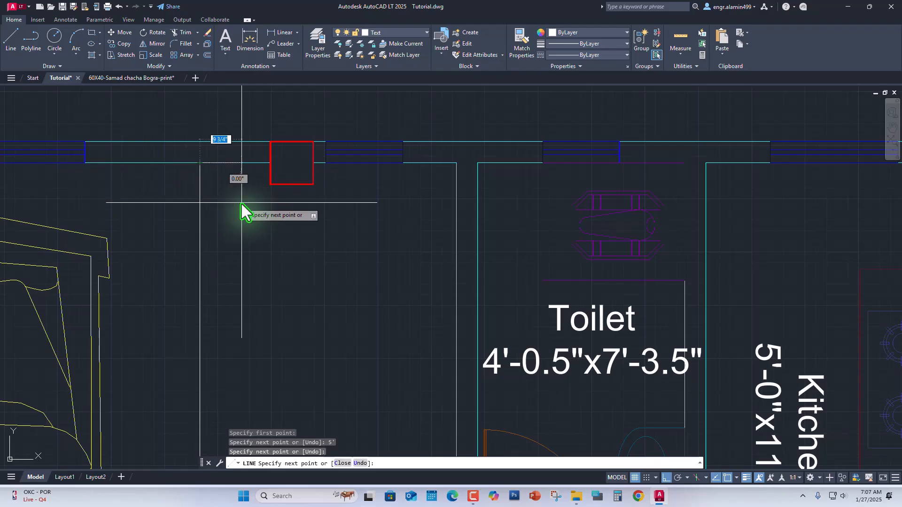
{"action": "key", "text": "Return"}
Step: Offset the two new room lines 5" inward to form the wall thickness
{"action": "scroll", "coordinate": [282, 234], "scroll_direction": "down", "scroll_amount": 3}
{"action": "scroll", "coordinate": [303, 275], "scroll_direction": "up", "scroll_amount": 2}
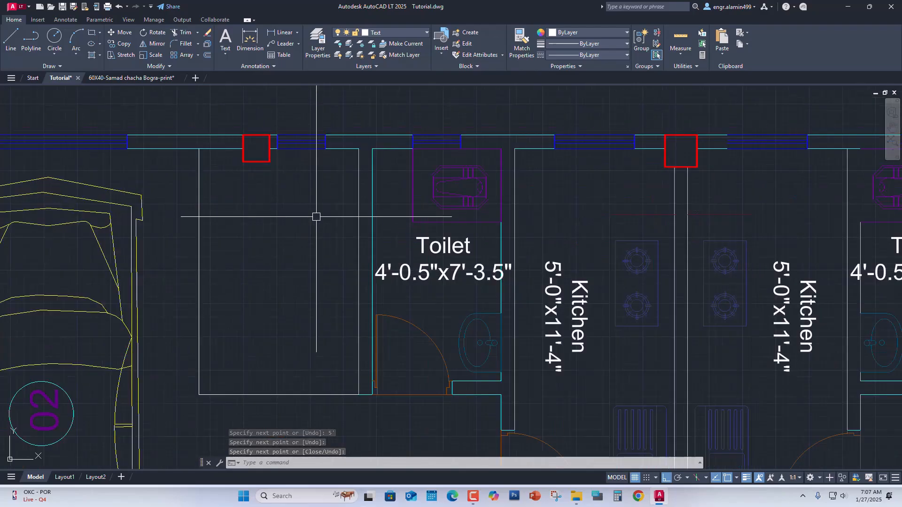
{"action": "type", "text": "o"}
{"action": "key", "text": "Return"}
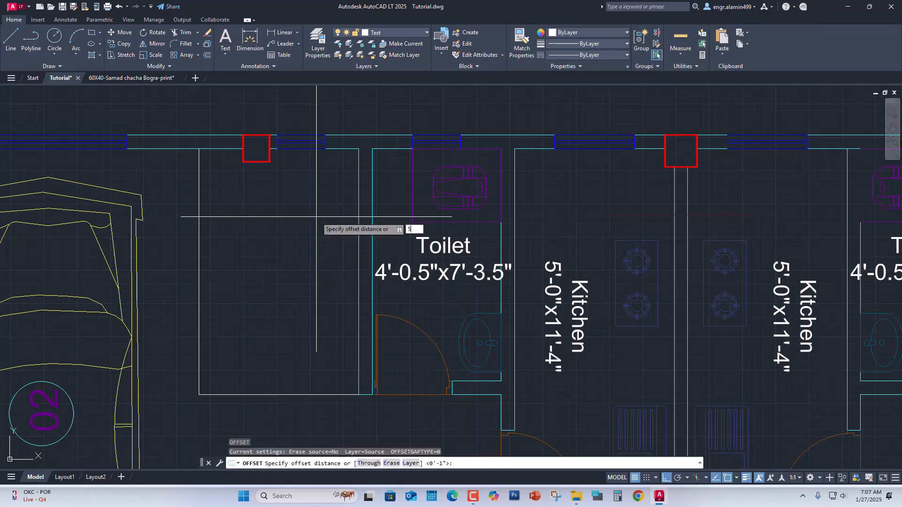
{"action": "key", "text": "Return"}
{"action": "middle_click_drag", "start_coordinate": [296, 391], "coordinate": [320, 339]}
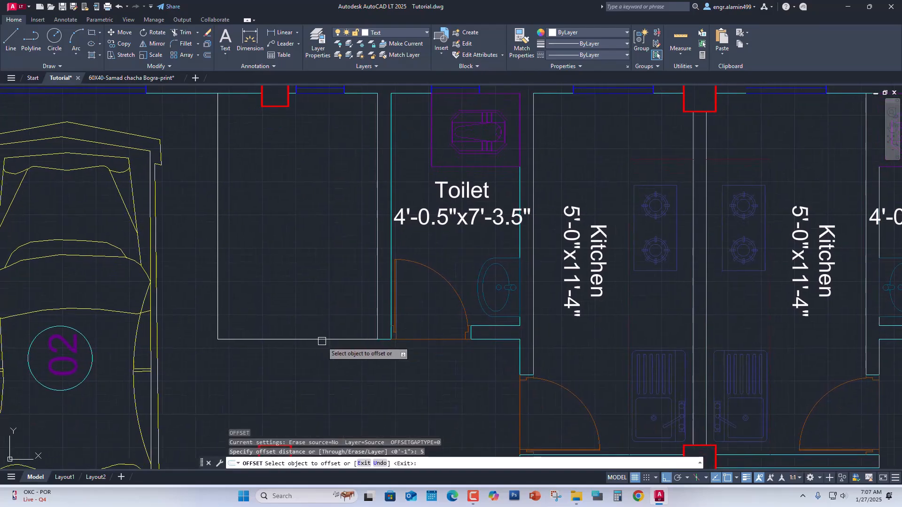
{"action": "left_click", "coordinate": [327, 339]}
{"action": "left_click", "coordinate": [306, 312]}
{"action": "left_click", "coordinate": [217, 263]}
{"action": "left_click", "coordinate": [245, 263]}
{"action": "scroll", "coordinate": [286, 286], "scroll_direction": "down", "scroll_amount": 1}
{"action": "middle_click_drag", "start_coordinate": [303, 272], "coordinate": [306, 291]}
{"action": "key", "text": "Return"}
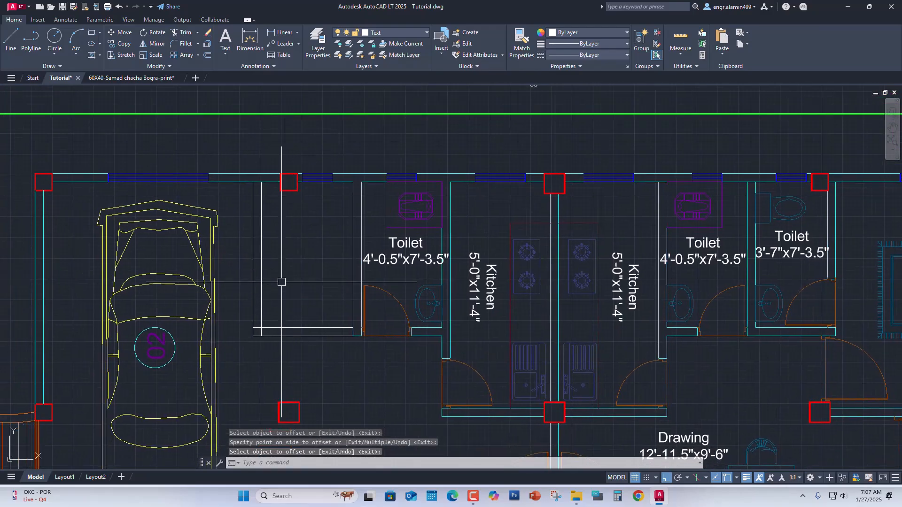
Step: Offset the inner face of the new vertical wall 30" into the room to mark the door opening
{"action": "key", "text": "Return"}
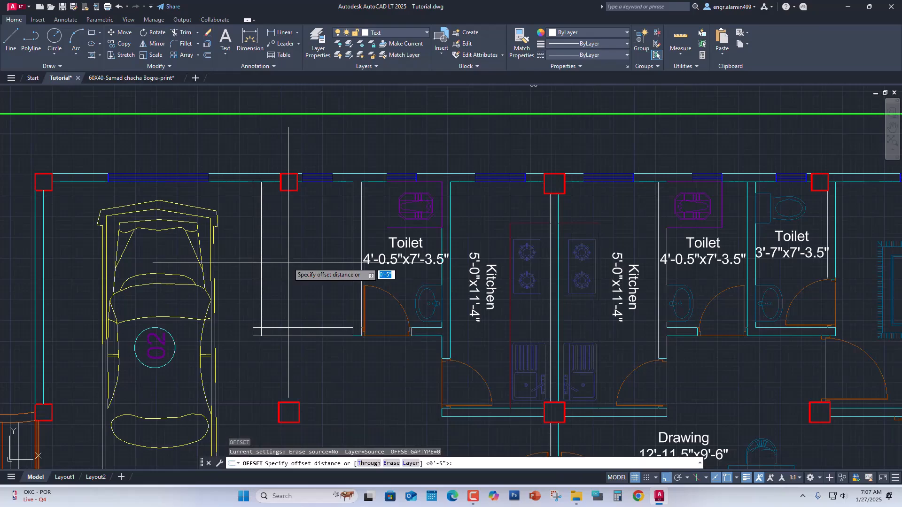
{"action": "key", "text": "Return"}
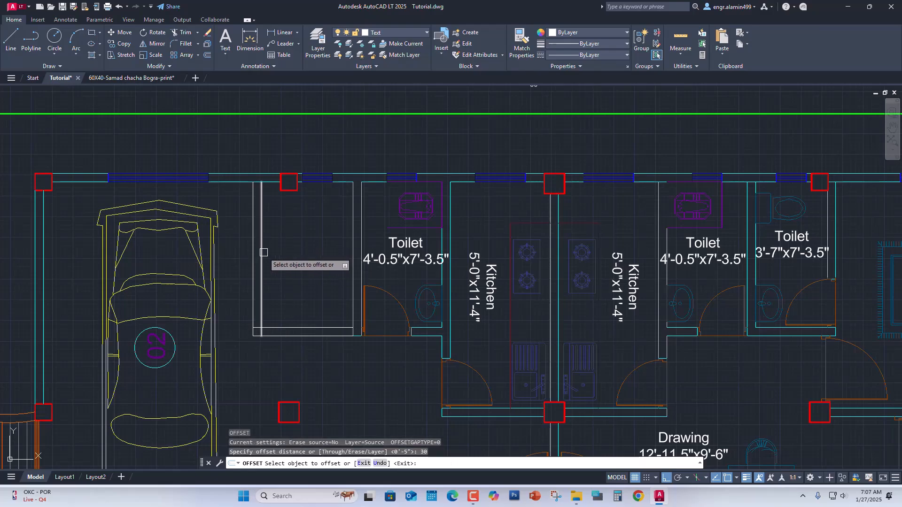
{"action": "left_click", "coordinate": [261, 272]}
{"action": "left_click", "coordinate": [284, 268]}
{"action": "key", "text": "Return"}
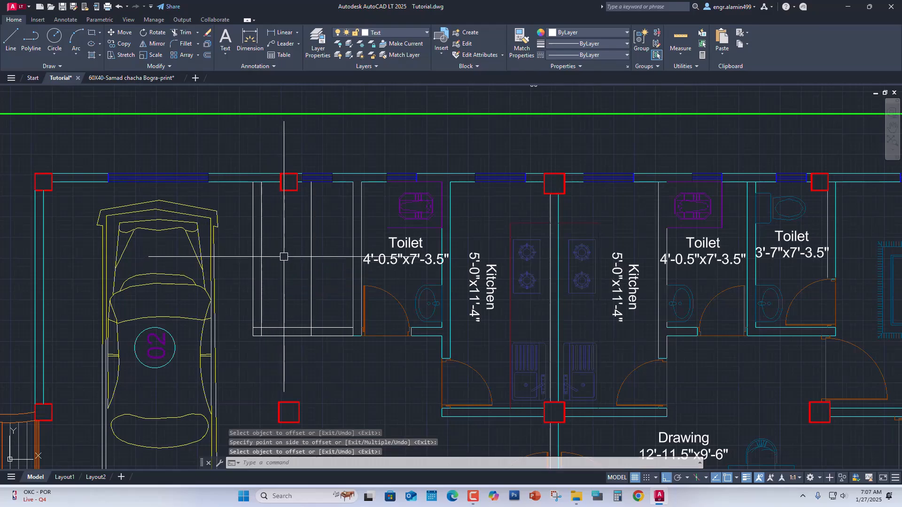
Step: Trim the new walls to leave a door opening in the lower wall, removing the excess marker line
{"action": "type", "text": "tr"}
{"action": "key", "text": "Return"}
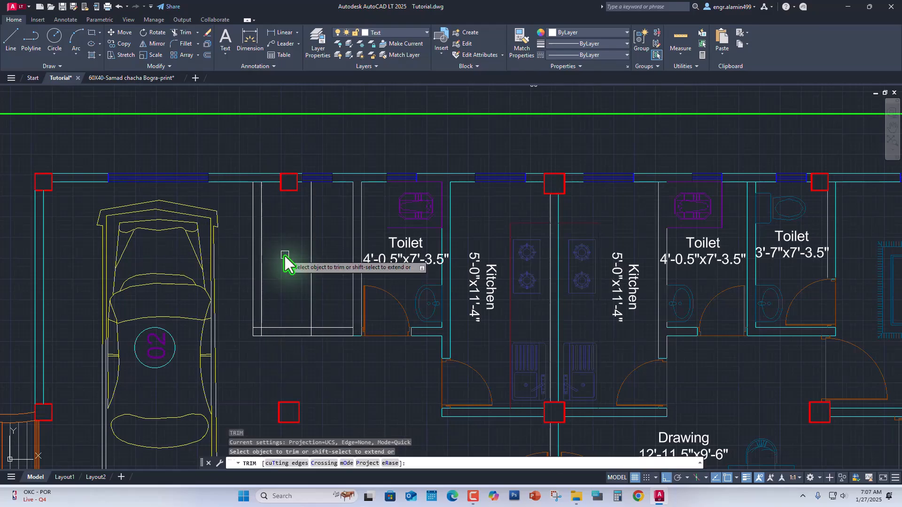
{"action": "left_click", "coordinate": [308, 292]}
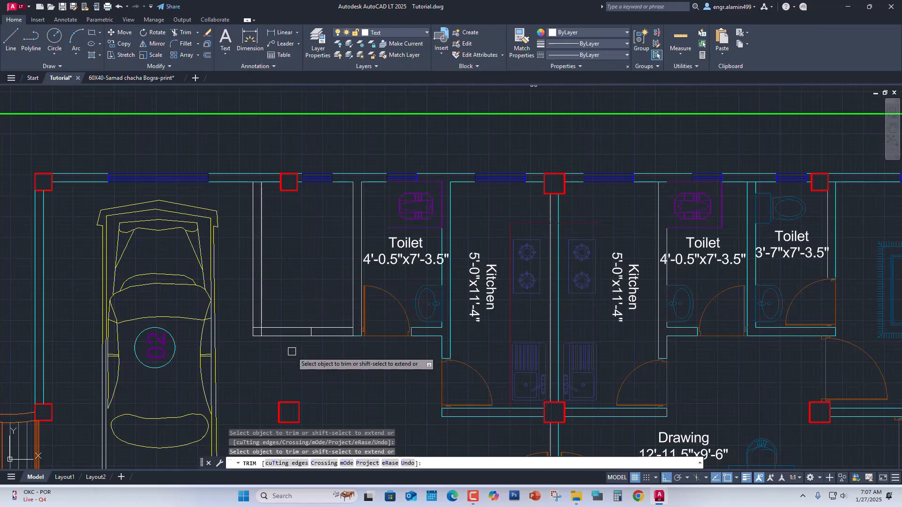
{"action": "left_click", "coordinate": [290, 332]}
{"action": "left_click", "coordinate": [288, 364]}
{"action": "key", "text": "Return"}
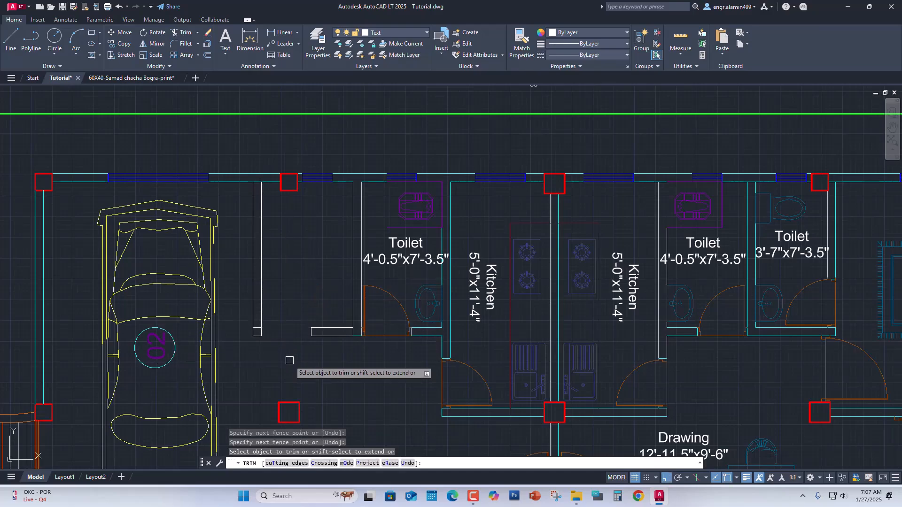
{"action": "scroll", "coordinate": [256, 338], "scroll_direction": "up", "scroll_amount": 4}
{"action": "left_click", "coordinate": [263, 309]}
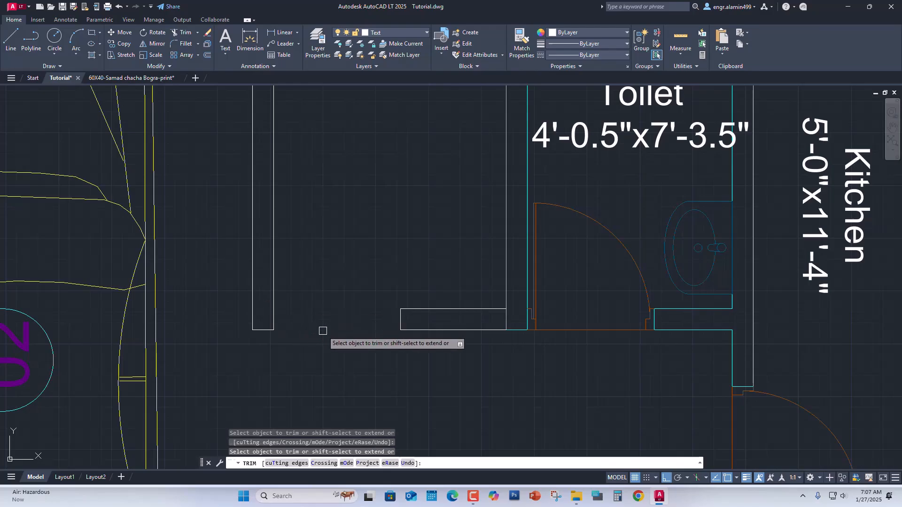
{"action": "scroll", "coordinate": [322, 331], "scroll_direction": "down", "scroll_amount": 2}
{"action": "key", "text": "Return"}
Step: Match the properties of the existing toilet wall onto the new room's wall lines
{"action": "left_click", "coordinate": [394, 225]}
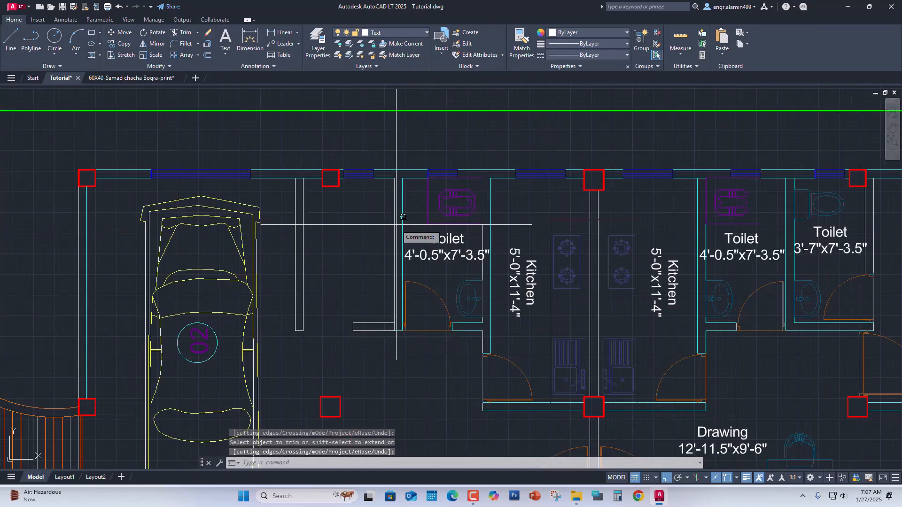
{"action": "left_click", "coordinate": [520, 50]}
{"action": "left_click", "coordinate": [392, 338]}
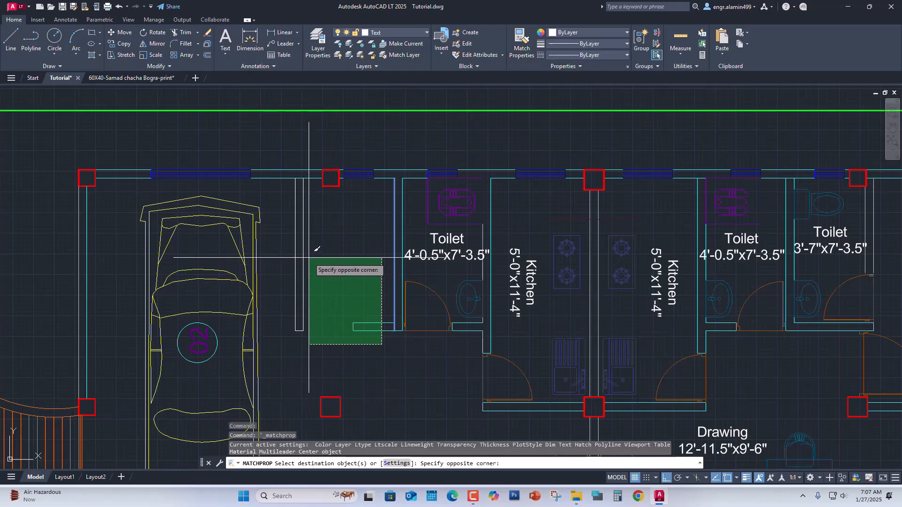
{"action": "left_click", "coordinate": [279, 251]}
{"action": "key", "text": "Return"}
Step: Copy the adjacent toilet's door into the new room's door opening
{"action": "scroll", "coordinate": [416, 329], "scroll_direction": "up", "scroll_amount": 6}
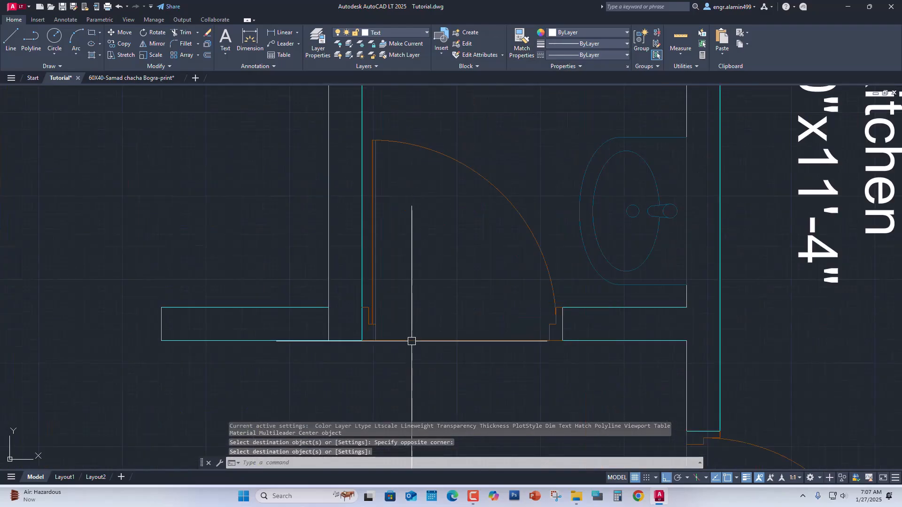
{"action": "left_click", "coordinate": [417, 366]}
{"action": "left_click", "coordinate": [368, 286]}
{"action": "scroll", "coordinate": [393, 337], "scroll_direction": "down", "scroll_amount": 2}
{"action": "scroll", "coordinate": [394, 338], "scroll_direction": "down", "scroll_amount": 2}
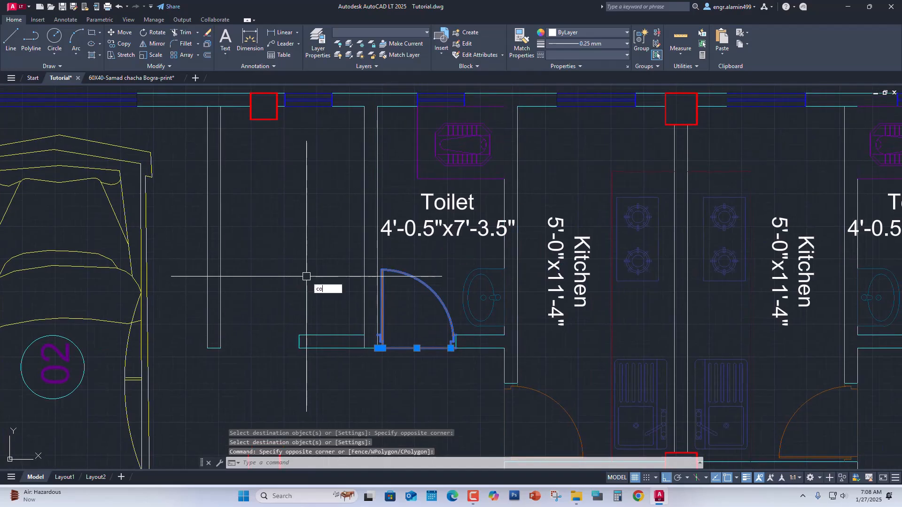
{"action": "type", "text": "co"}
{"action": "key", "text": "Return"}
{"action": "scroll", "coordinate": [376, 348], "scroll_direction": "up", "scroll_amount": 6}
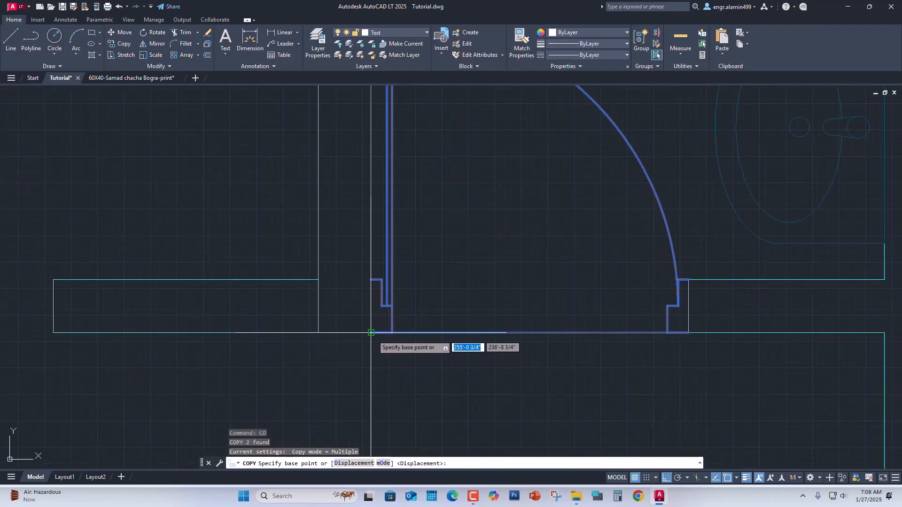
{"action": "left_click", "coordinate": [371, 333]}
{"action": "scroll", "coordinate": [329, 329], "scroll_direction": "down", "scroll_amount": 5}
{"action": "scroll", "coordinate": [282, 329], "scroll_direction": "up", "scroll_amount": 4}
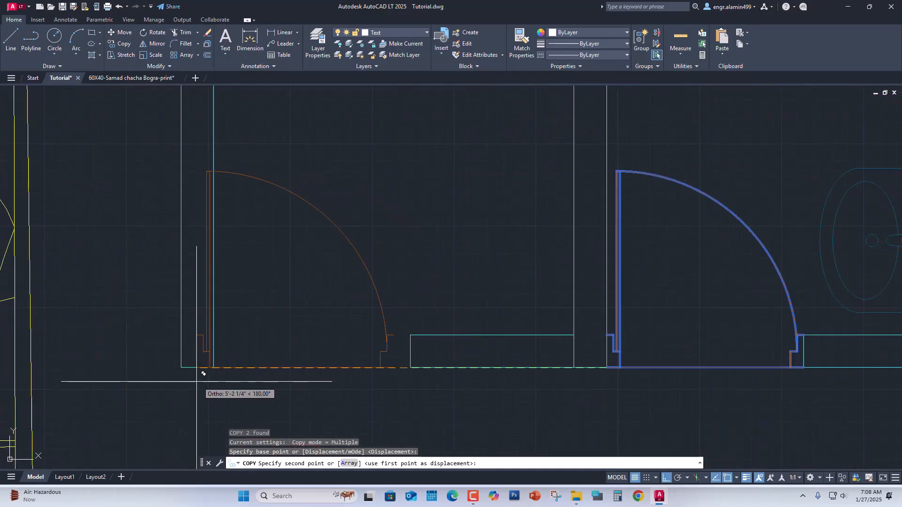
{"action": "left_click", "coordinate": [221, 367]}
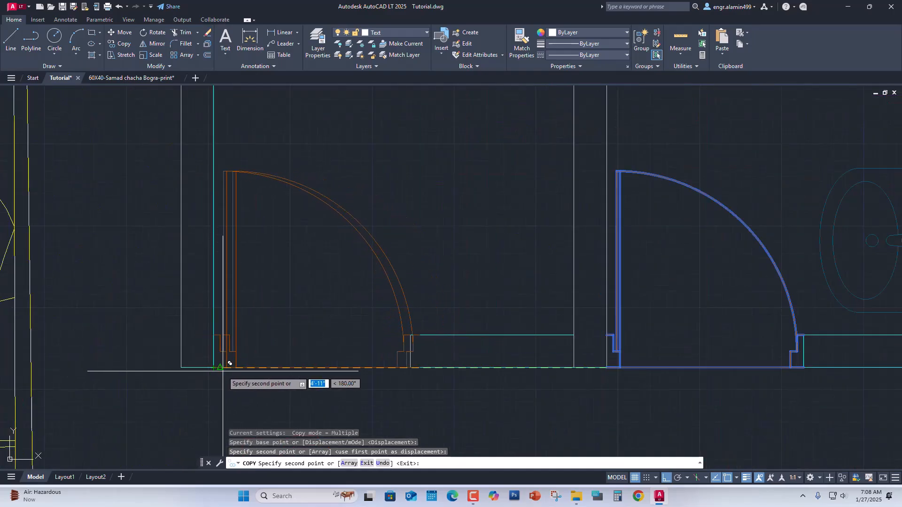
{"action": "scroll", "coordinate": [222, 371], "scroll_direction": "down", "scroll_amount": 8}
{"action": "key", "text": "Escape"}
Step: Copy the adjacent toilet's room label into the new room beside parked car 02
{"action": "middle_click_drag", "start_coordinate": [263, 309], "coordinate": [295, 261]}
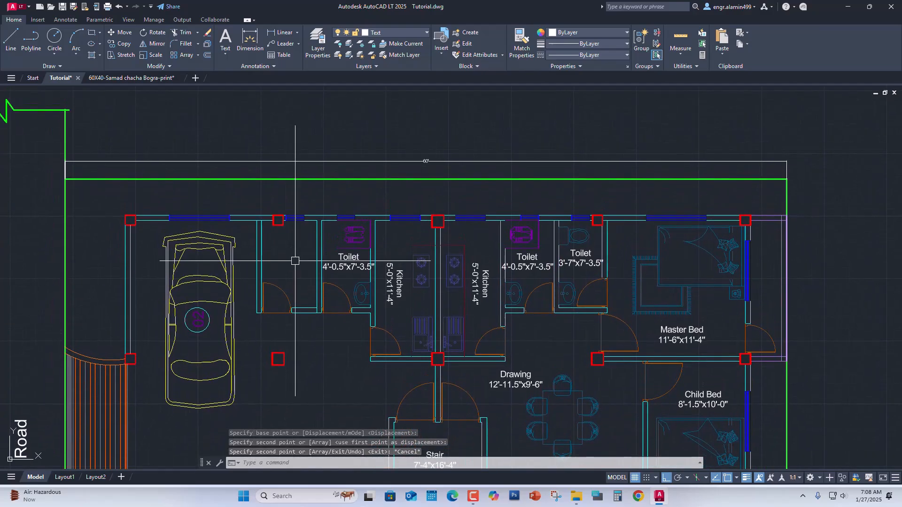
{"action": "scroll", "coordinate": [295, 261], "scroll_direction": "up", "scroll_amount": 2}
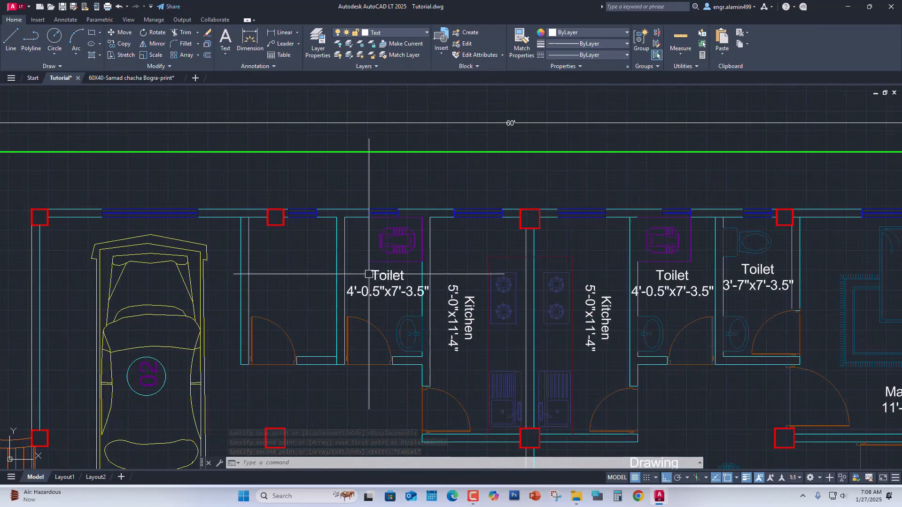
{"action": "left_click", "coordinate": [388, 283]}
{"action": "type", "text": "co"}
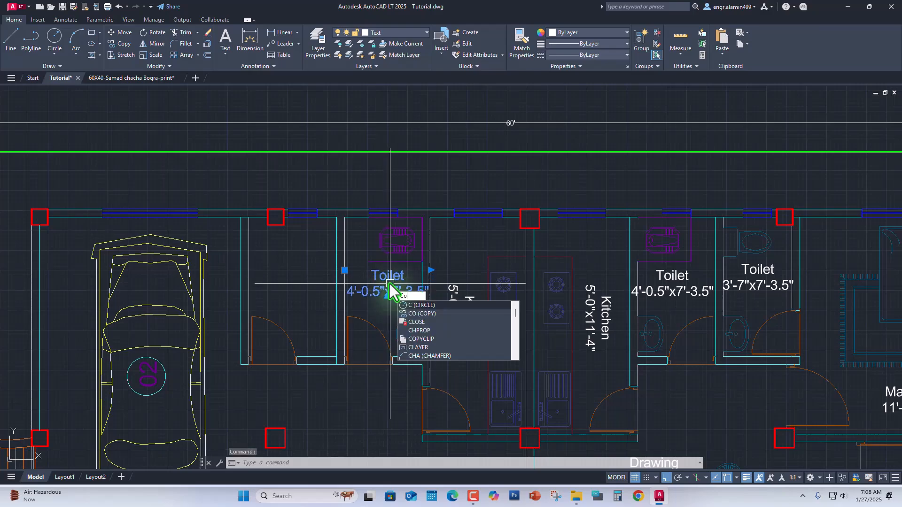
{"action": "key", "text": "Return"}
{"action": "left_click", "coordinate": [347, 270]}
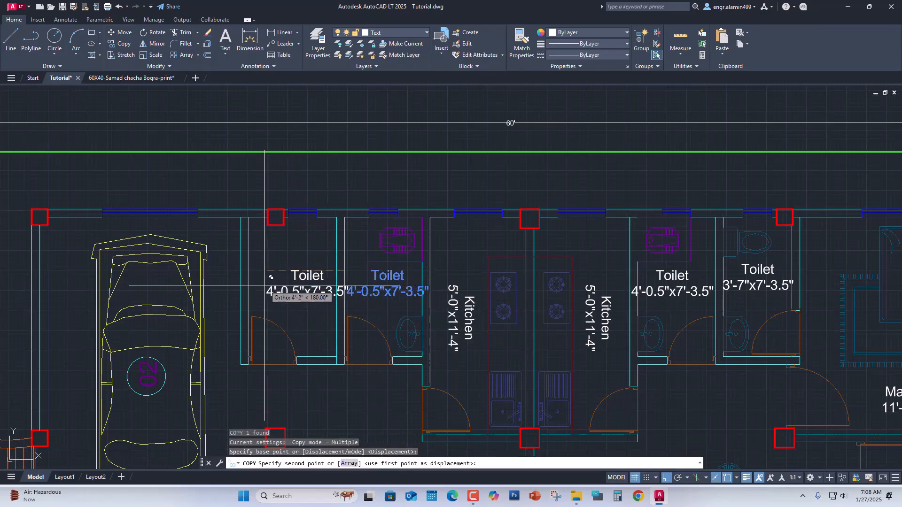
{"action": "scroll", "coordinate": [261, 285], "scroll_direction": "up", "scroll_amount": 4}
{"action": "left_click", "coordinate": [244, 278]}
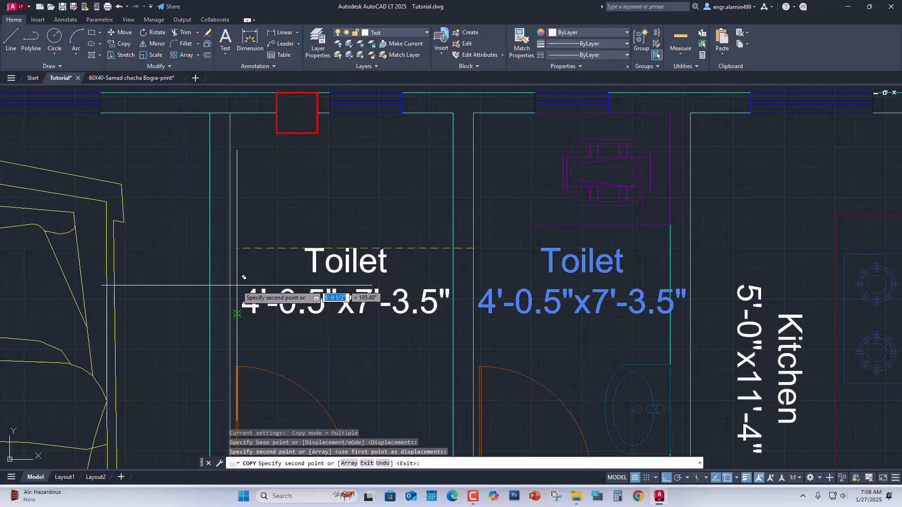
{"action": "key", "text": "Escape"}
Step: Change the room name in the copied toilet label beside parked car 02 to Guard Room
{"action": "double_click", "coordinate": [329, 262]}
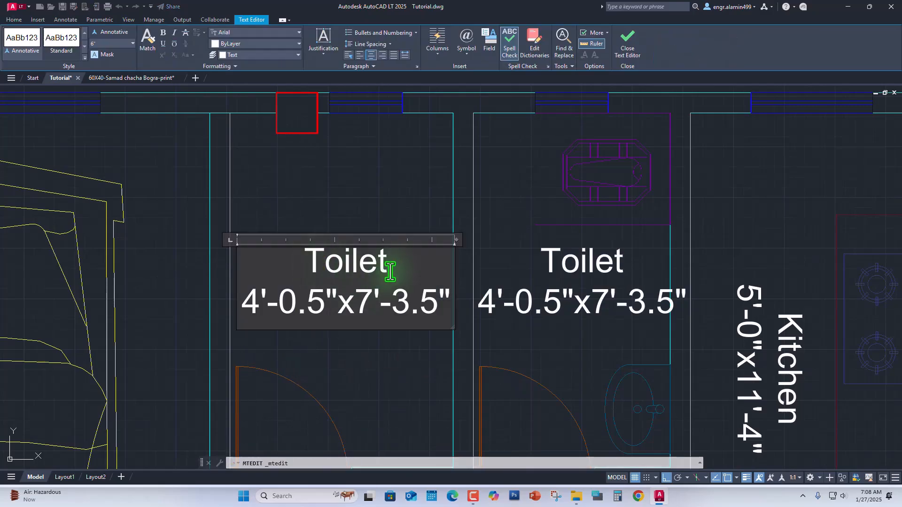
{"action": "left_click_drag", "start_coordinate": [390, 266], "coordinate": [295, 264]}
{"action": "type", "text": "Gu"}
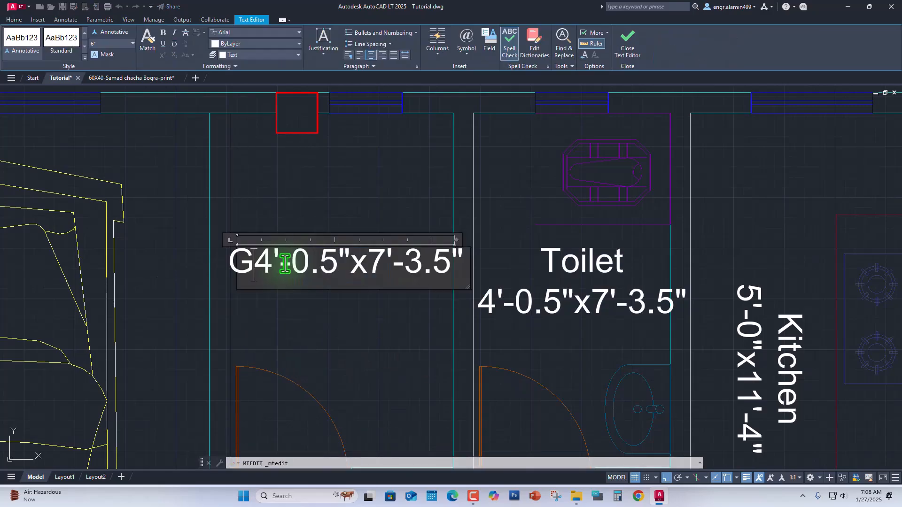
{"action": "type", "text": "a"}
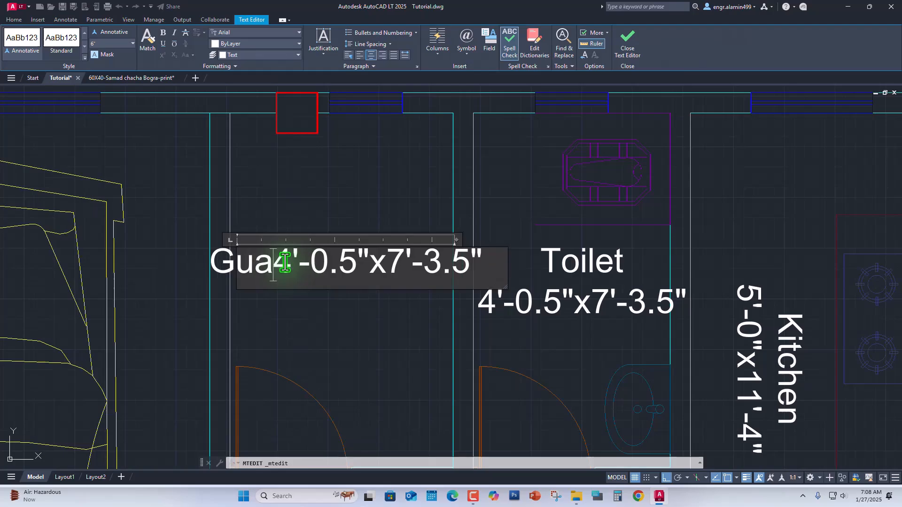
{"action": "type", "text": "rd"}
{"action": "key", "text": "Return"}
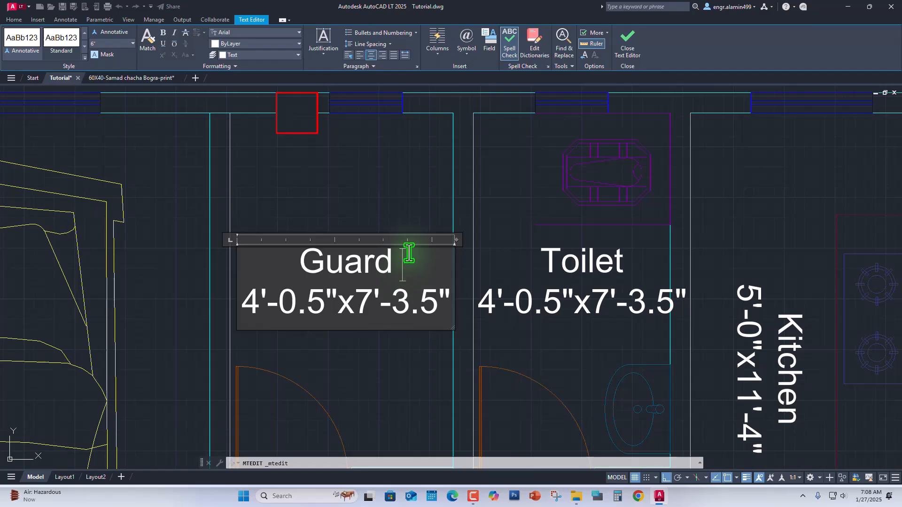
{"action": "type", "text": "Room"}
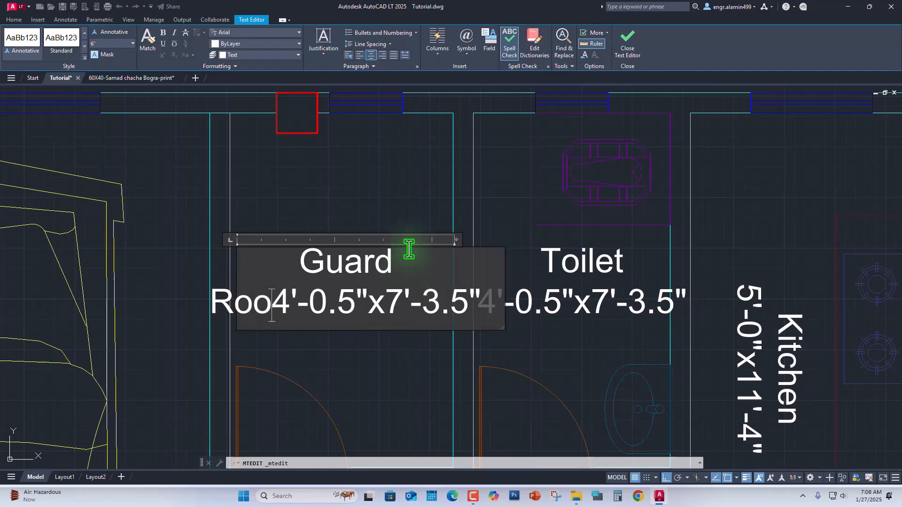
{"action": "key", "text": "Return"}
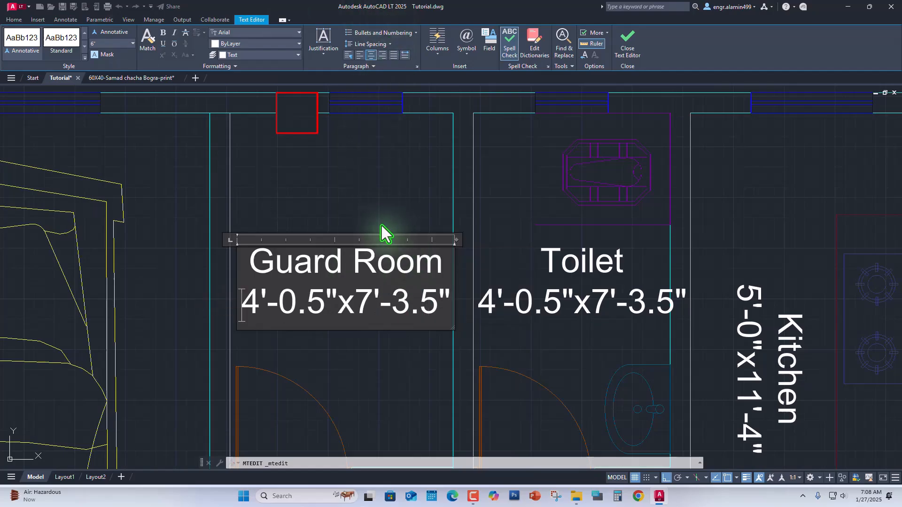
{"action": "left_click", "coordinate": [335, 394]}
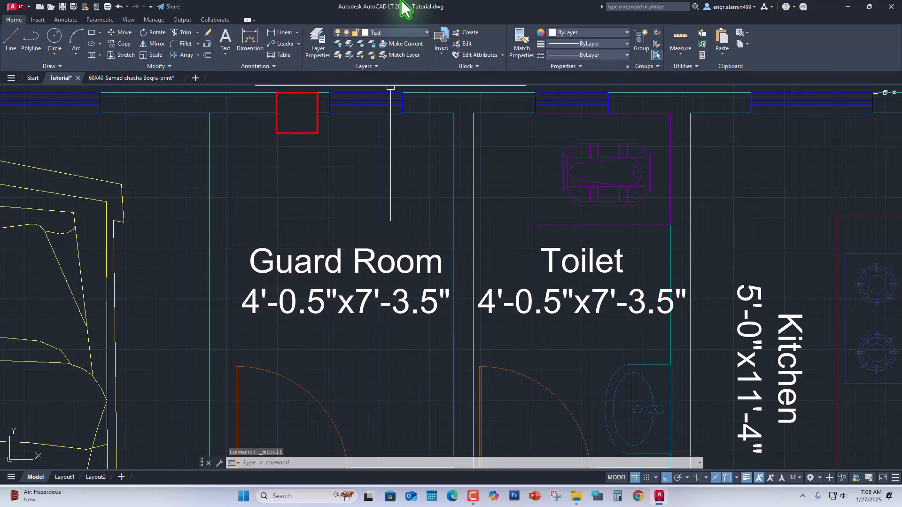
Step: Add linear dimensions for the guard room's inside width and its inside length down to the lower wall
{"action": "left_click", "coordinate": [272, 33]}
{"action": "left_click", "coordinate": [230, 183]}
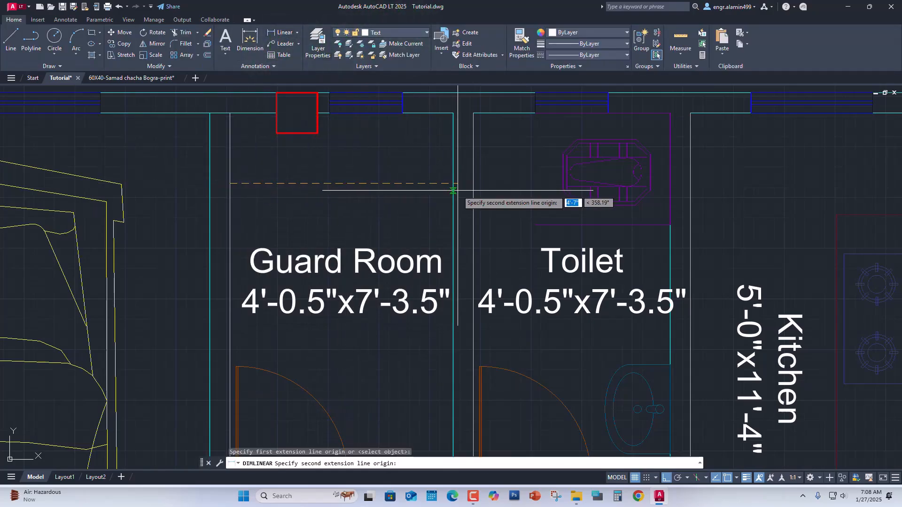
{"action": "left_click", "coordinate": [452, 189]}
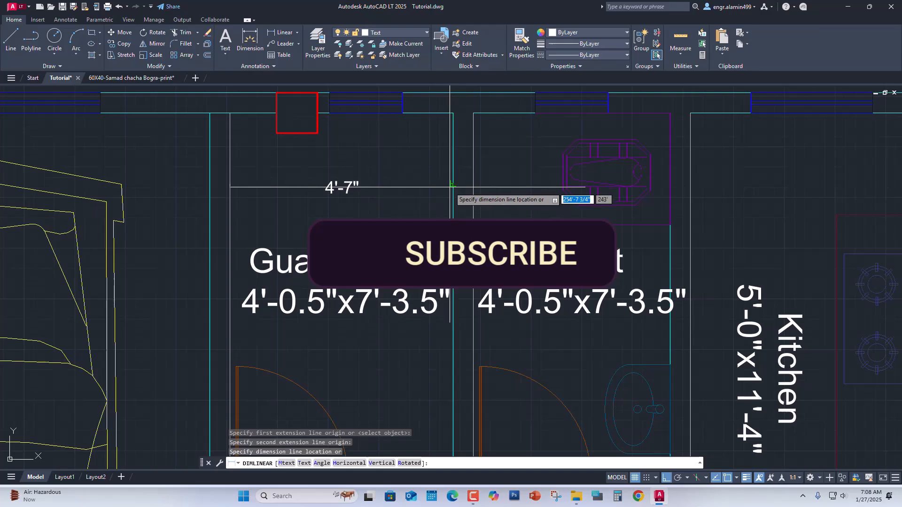
{"action": "left_click", "coordinate": [451, 183]}
{"action": "key", "text": "space"}
{"action": "left_click", "coordinate": [426, 113]}
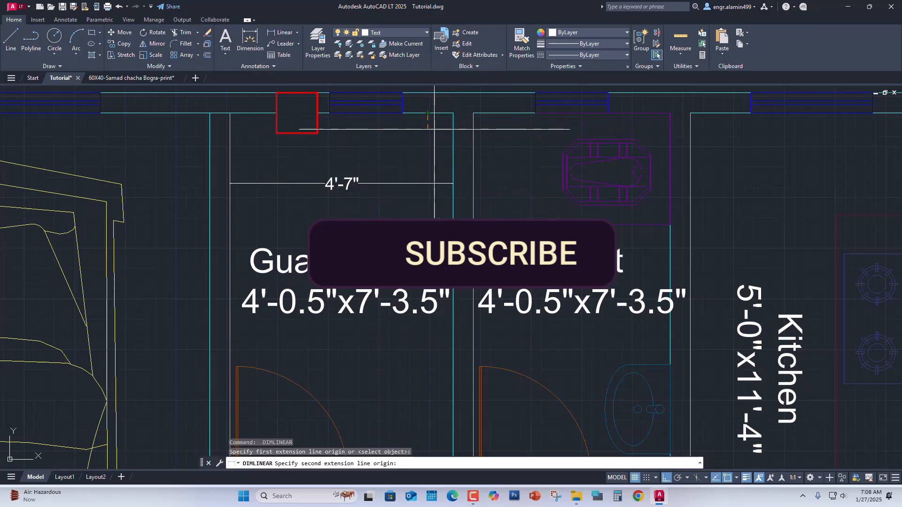
{"action": "middle_click_drag", "start_coordinate": [416, 350], "coordinate": [416, 218]}
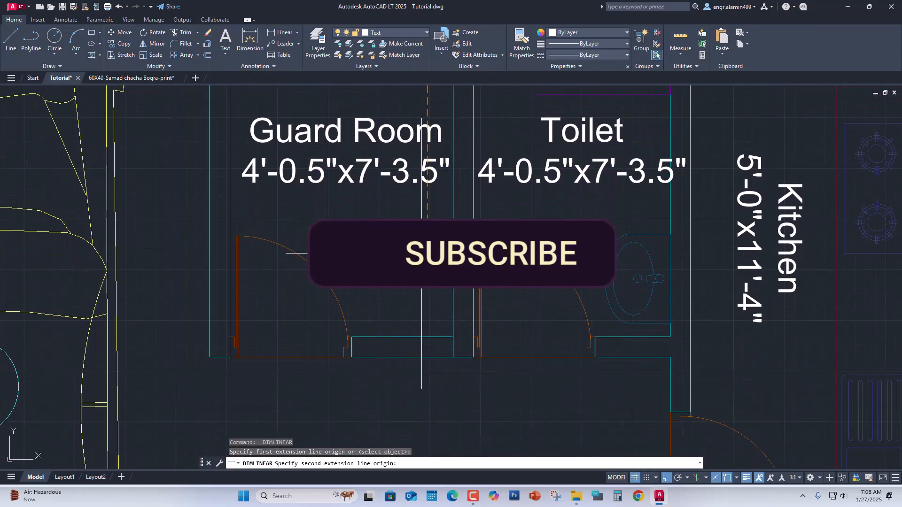
{"action": "left_click", "coordinate": [427, 337]}
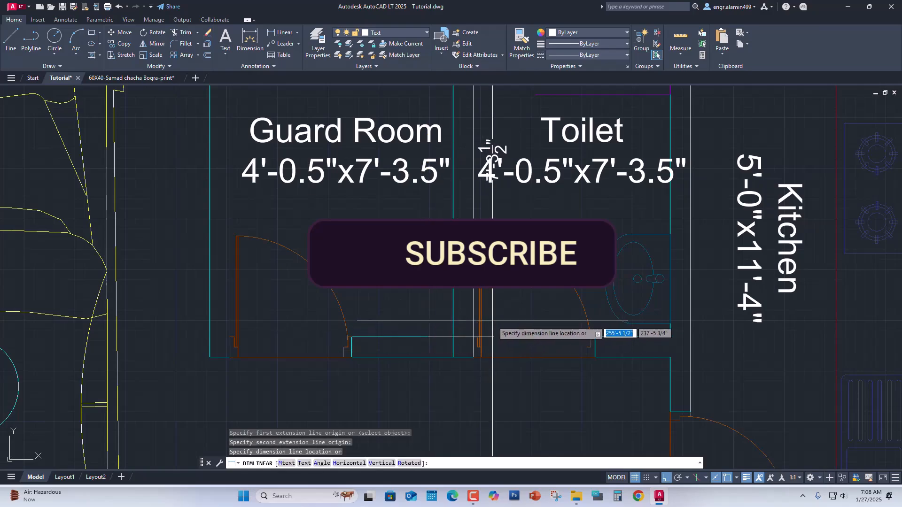
{"action": "left_click", "coordinate": [460, 332]}
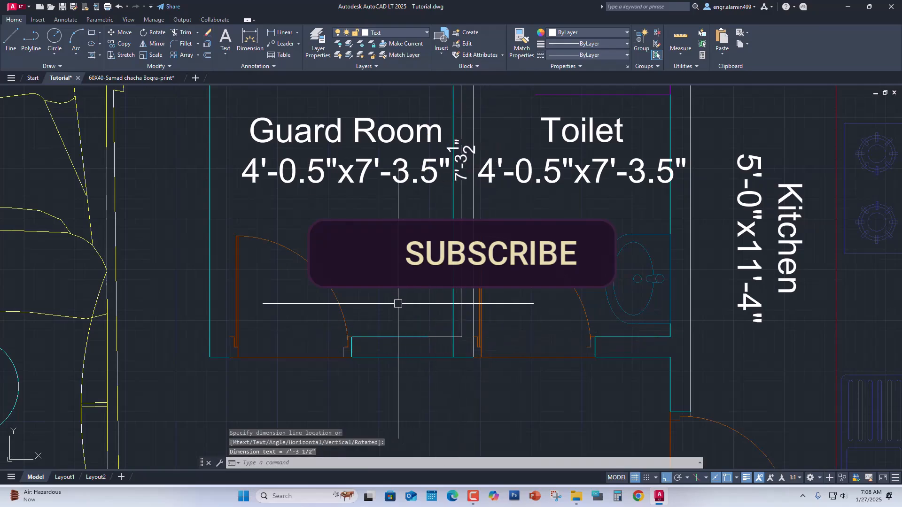
Step: Set the width in the Guard Room label to 4'-7"
{"action": "middle_click_drag", "start_coordinate": [396, 302], "coordinate": [406, 375]}
{"action": "double_click", "coordinate": [291, 264]}
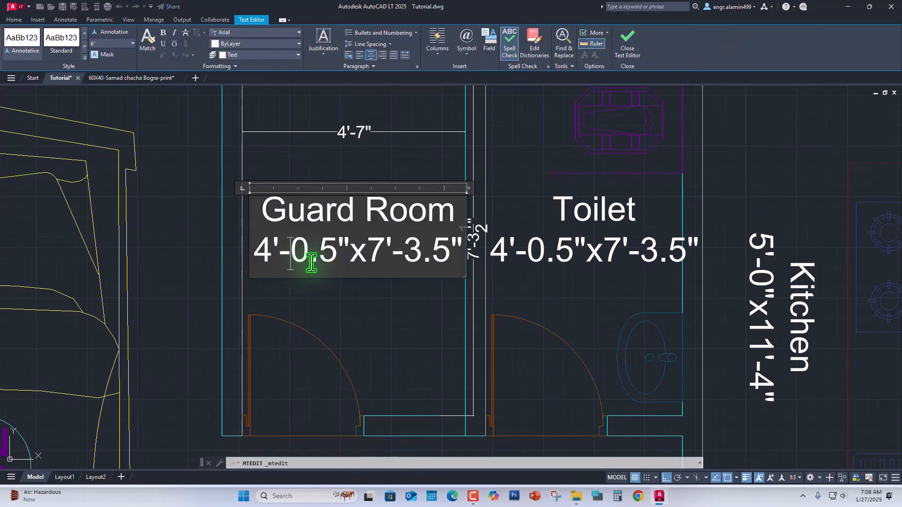
{"action": "key", "text": "BackSpace"}
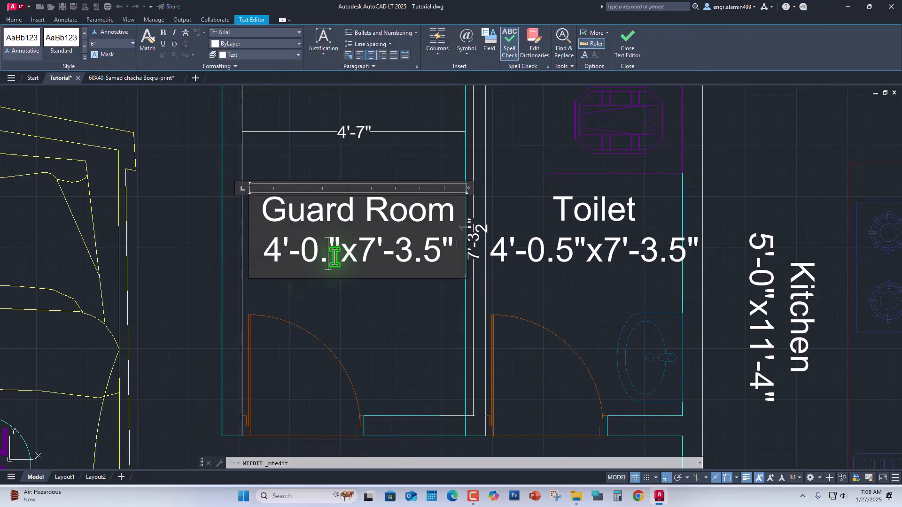
{"action": "key", "text": "BackSpace"}
{"action": "key", "text": "BackSpace"}
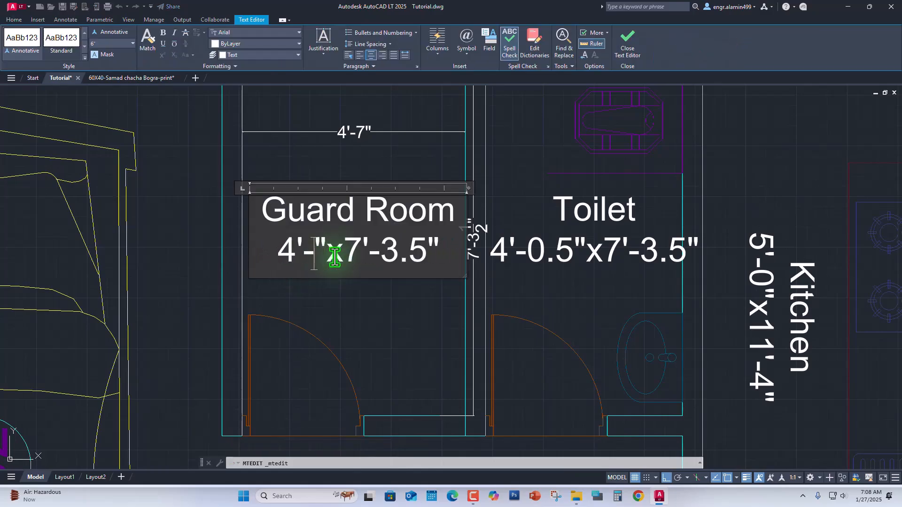
{"action": "type", "text": "7"}
{"action": "left_click", "coordinate": [368, 306]}
Step: Move the guard room's left wall lines and its door 5 inches toward parked car 02
{"action": "scroll", "coordinate": [369, 306], "scroll_direction": "down", "scroll_amount": 4}
{"action": "mouse_move", "coordinate": [351, 302]}
{"action": "middle_mouse_down"}
{"action": "mouse_move", "coordinate": [370, 292]}
{"action": "mouse_move", "coordinate": [362, 343]}
{"action": "middle_mouse_up"}
{"action": "scroll", "coordinate": [344, 335], "scroll_direction": "up", "scroll_amount": 2}
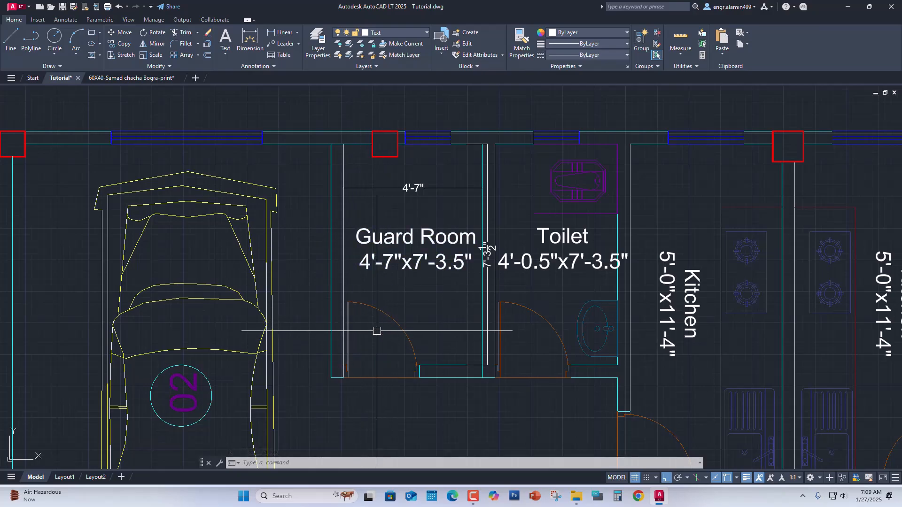
{"action": "left_click", "coordinate": [384, 361]}
{"action": "left_click", "coordinate": [315, 296]}
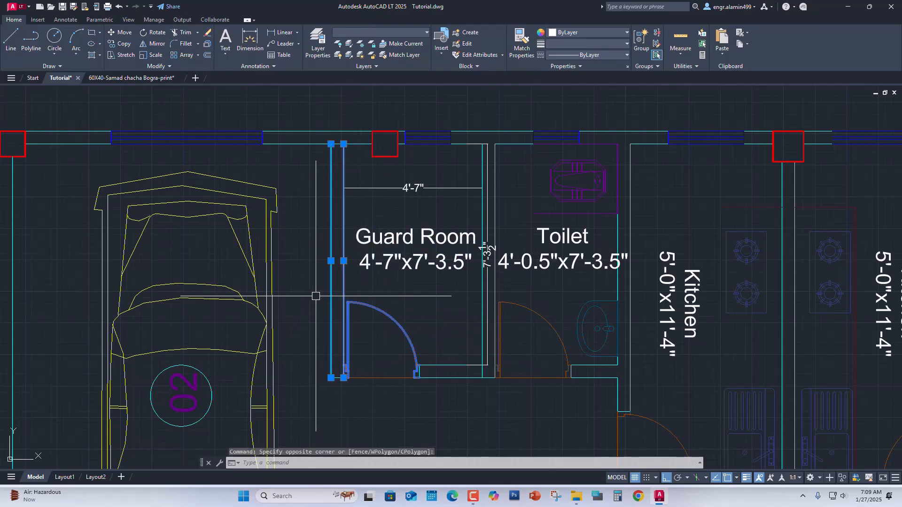
{"action": "type", "text": "m"}
{"action": "key", "text": "Return"}
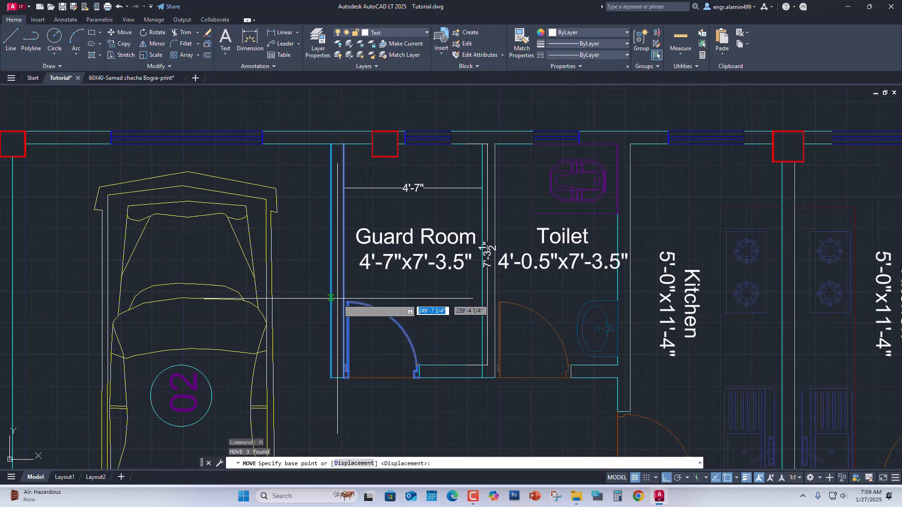
{"action": "middle_click_drag", "start_coordinate": [411, 425], "coordinate": [408, 367]}
{"action": "left_click", "coordinate": [407, 367]}
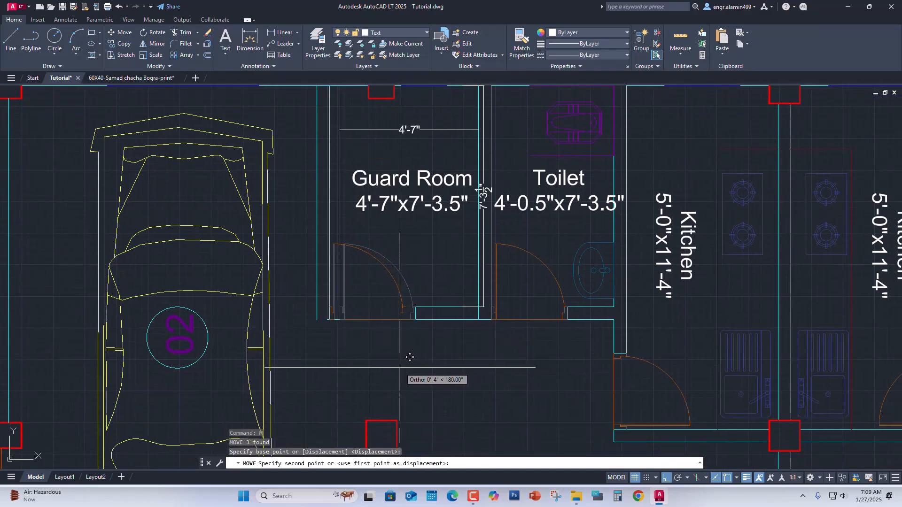
{"action": "type", "text": "5"}
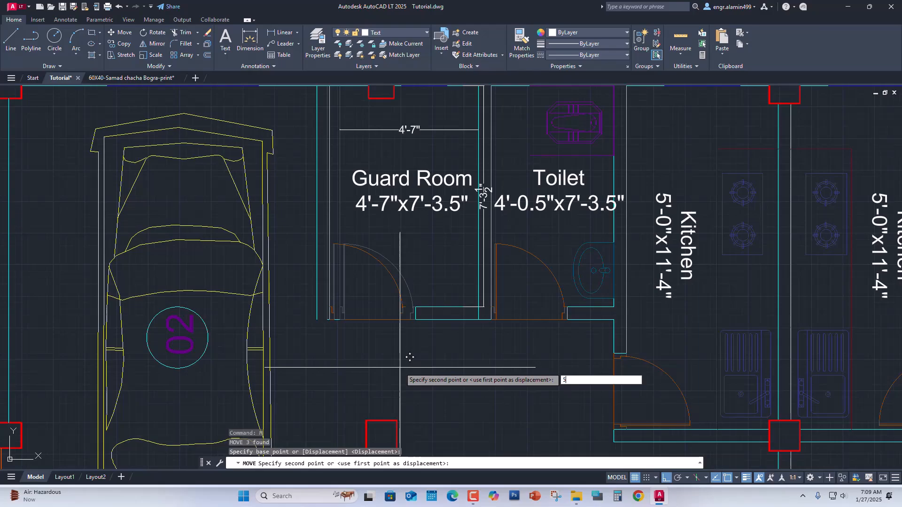
{"action": "key", "text": "Return"}
Step: Move the short wall end line to close the lower end of the guard room's shifted left wall
{"action": "scroll", "coordinate": [361, 329], "scroll_direction": "up", "scroll_amount": 4}
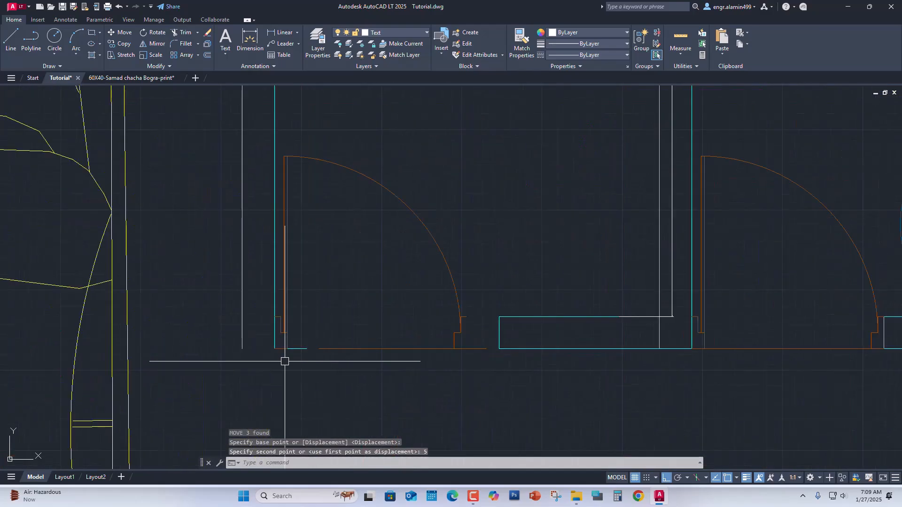
{"action": "left_click", "coordinate": [300, 351]}
{"action": "type", "text": "m"}
{"action": "key", "text": "Return"}
{"action": "left_click", "coordinate": [290, 349]}
{"action": "left_click", "coordinate": [243, 348]}
Step: Move the guard room's door threshold line to line up with the shifted door
{"action": "middle_click_drag", "start_coordinate": [484, 352], "coordinate": [432, 364]}
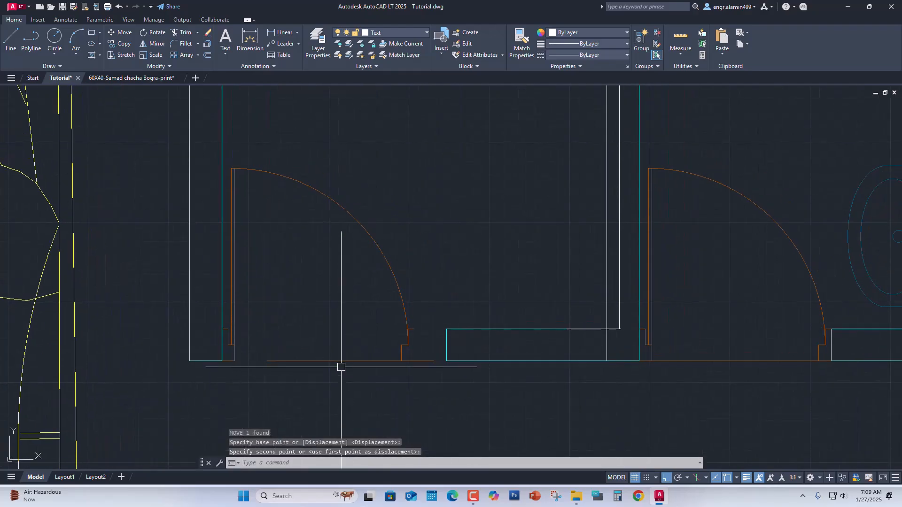
{"action": "left_click", "coordinate": [324, 363]}
{"action": "type", "text": "m"}
{"action": "key", "text": "Return"}
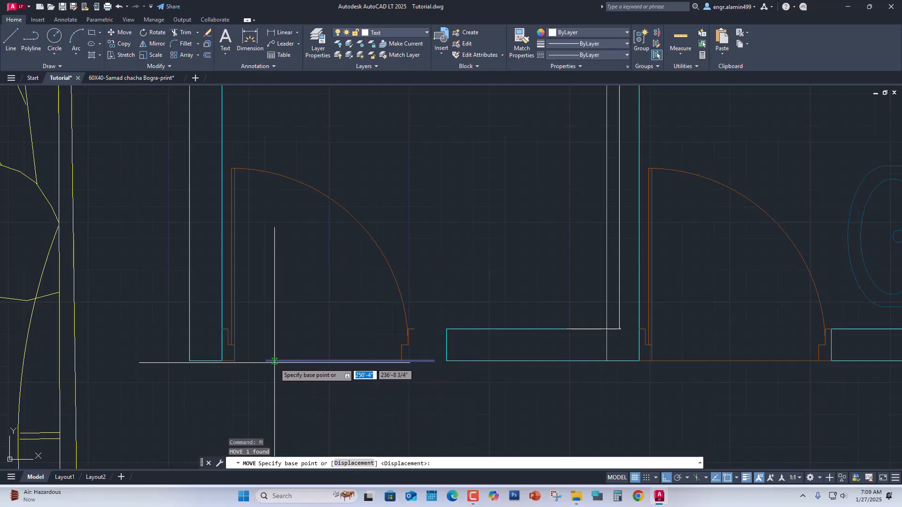
{"action": "left_click", "coordinate": [275, 361]}
{"action": "left_click", "coordinate": [254, 366]}
Step: Stretch the left end of the guard room's lower wall 5 inches to meet the shifted door frame
{"action": "middle_click_drag", "start_coordinate": [436, 383], "coordinate": [406, 392]}
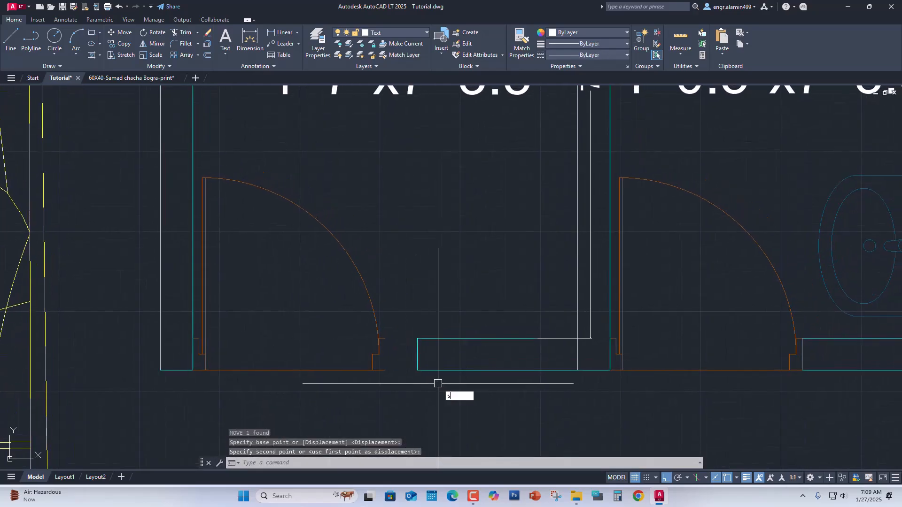
{"action": "type", "text": "s"}
{"action": "key", "text": "Return"}
{"action": "left_click", "coordinate": [432, 383]}
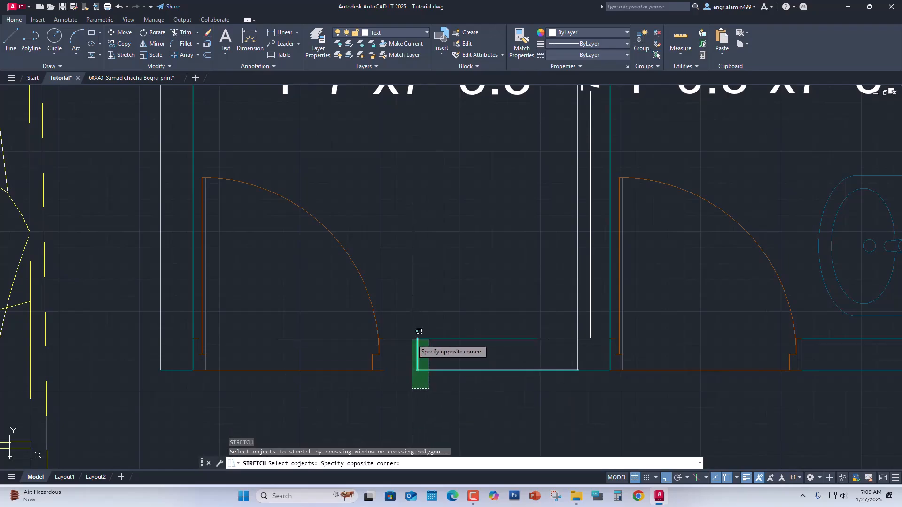
{"action": "left_click", "coordinate": [412, 328]}
{"action": "key", "text": "Return"}
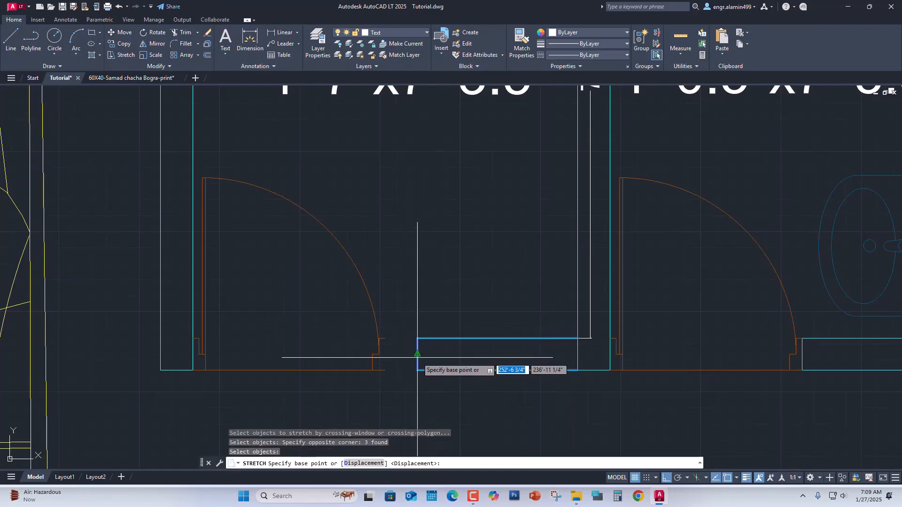
{"action": "left_click", "coordinate": [417, 371]}
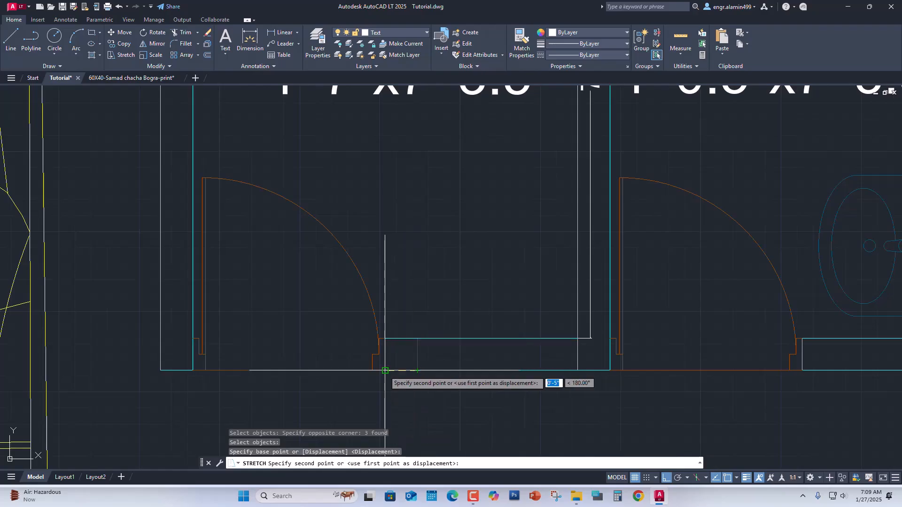
Step: Set the width in the Guard Room label to 5'-0"
{"action": "scroll", "coordinate": [422, 361], "scroll_direction": "down", "scroll_amount": 5}
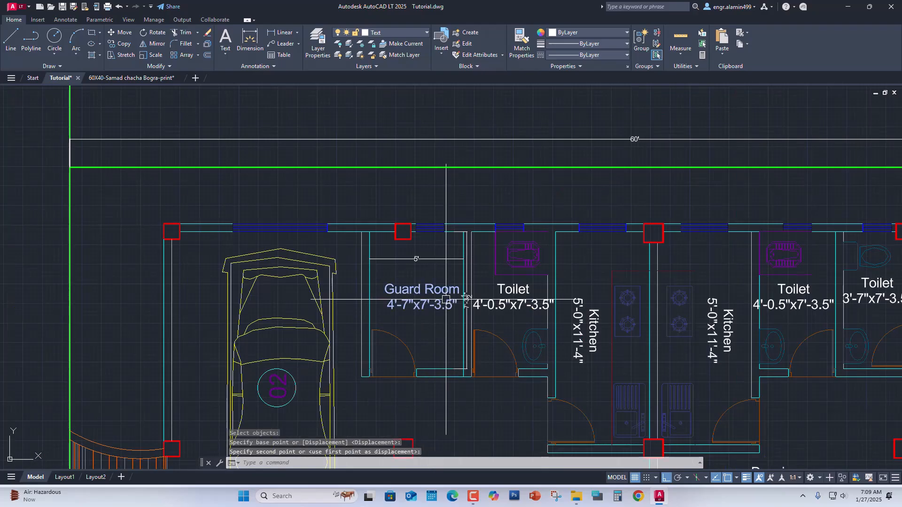
{"action": "scroll", "coordinate": [449, 296], "scroll_direction": "up", "scroll_amount": 4}
{"action": "double_click", "coordinate": [409, 311]}
{"action": "left_click", "coordinate": [308, 323]}
{"action": "key", "text": "BackSpace"}
{"action": "type", "text": "5"}
{"action": "left_click", "coordinate": [347, 324]}
{"action": "key", "text": "BackSpace"}
{"action": "type", "text": "0"}
{"action": "left_click", "coordinate": [394, 389]}
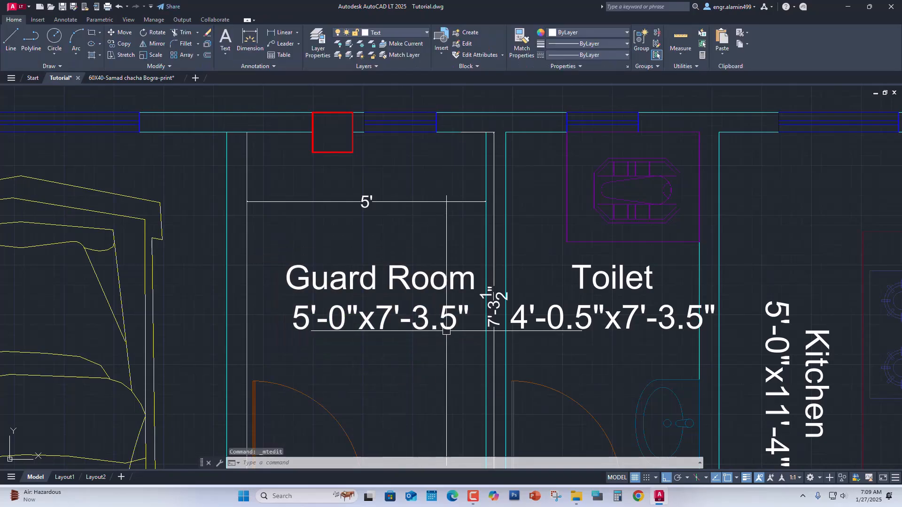
Step: Delete the width and length dimensions from the guard room
{"action": "left_click", "coordinate": [413, 205]}
{"action": "key", "text": "Delete"}
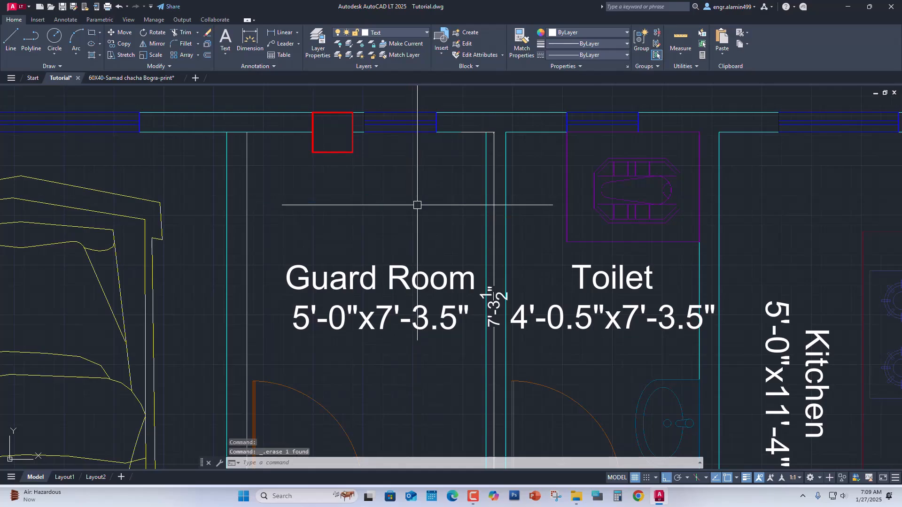
{"action": "left_click", "coordinate": [493, 196]}
{"action": "key", "text": "Delete"}
Step: Review the ground floor plan with its guard room, parking and ramp, alongside the typical floor plan
{"action": "scroll", "coordinate": [348, 234], "scroll_direction": "down", "scroll_amount": 4}
{"action": "middle_click_drag", "start_coordinate": [345, 311], "coordinate": [387, 263]}
{"action": "scroll", "coordinate": [367, 281], "scroll_direction": "down", "scroll_amount": 2}
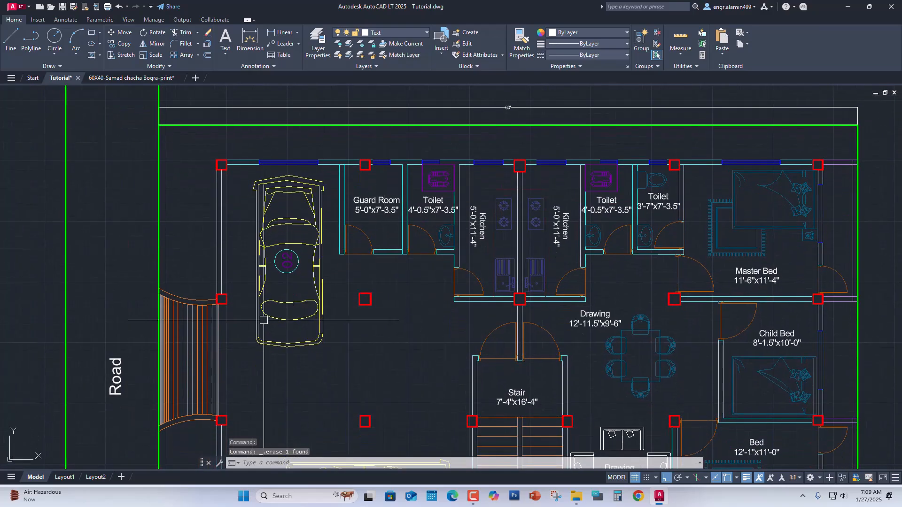
{"action": "scroll", "coordinate": [287, 230], "scroll_direction": "down", "scroll_amount": 2}
{"action": "mouse_move", "coordinate": [318, 336]}
{"action": "middle_mouse_down"}
{"action": "mouse_move", "coordinate": [320, 272]}
{"action": "mouse_move", "coordinate": [318, 282]}
{"action": "middle_mouse_up"}
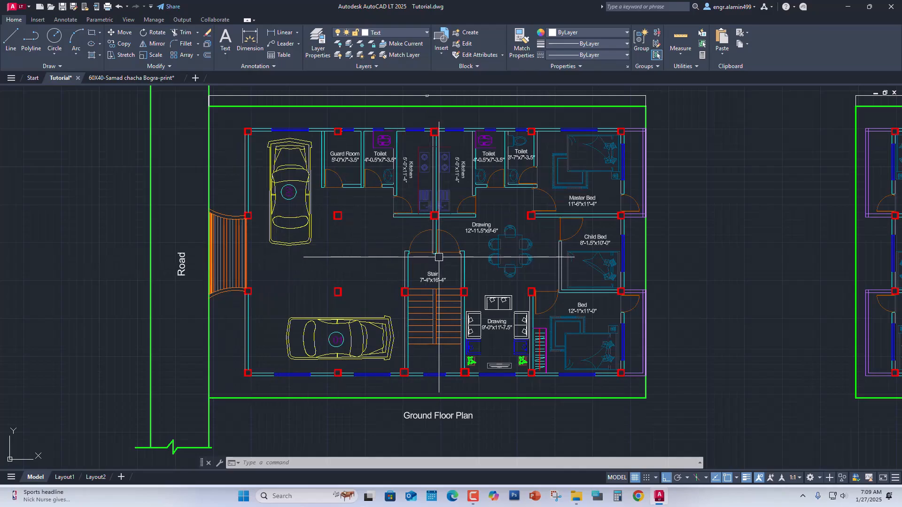
{"action": "scroll", "coordinate": [302, 279], "scroll_direction": "down", "scroll_amount": 2}
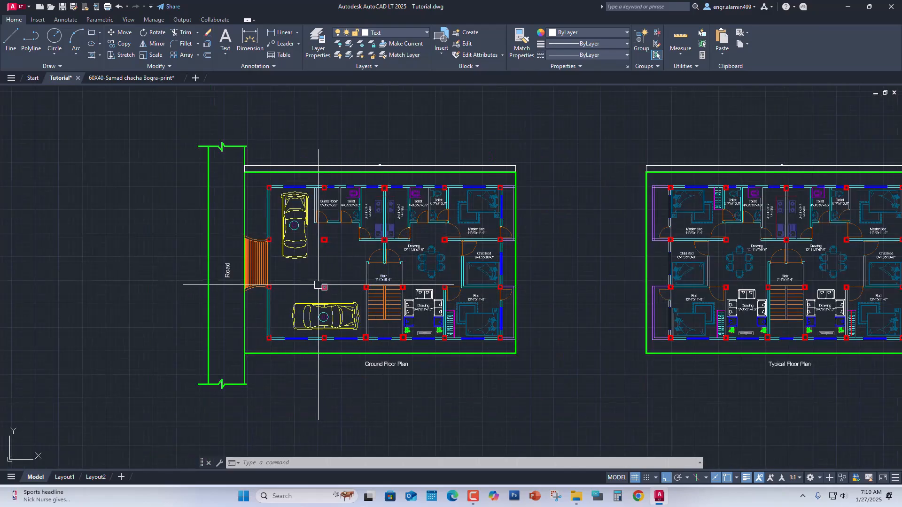
{"action": "middle_click_drag", "start_coordinate": [375, 261], "coordinate": [364, 274]}
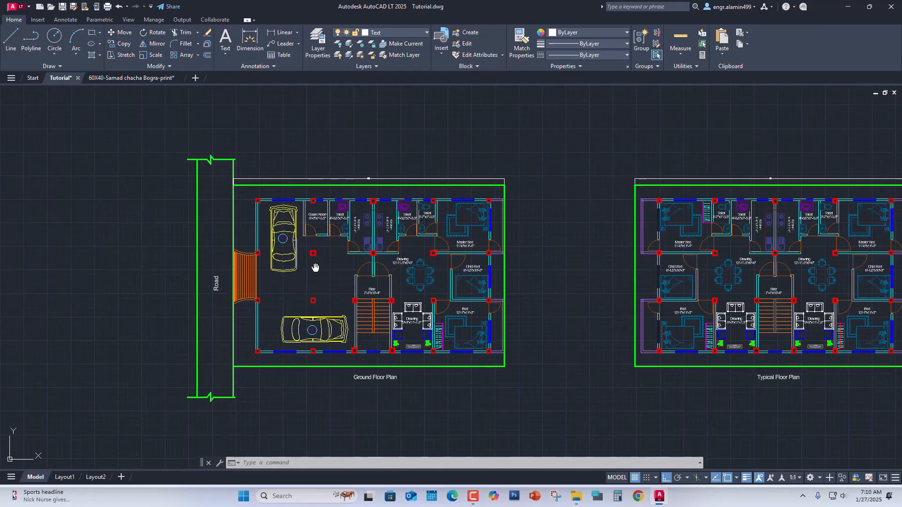
{"action": "scroll", "coordinate": [324, 282], "scroll_direction": "up", "scroll_amount": 2}
{"action": "middle_click_drag", "start_coordinate": [297, 280], "coordinate": [283, 286]}
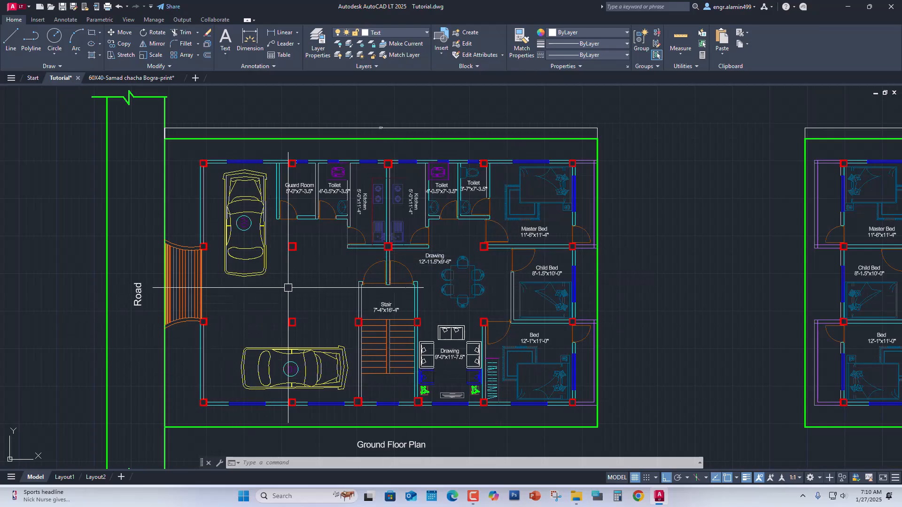
{"action": "middle_click_drag", "start_coordinate": [345, 296], "coordinate": [319, 298]}
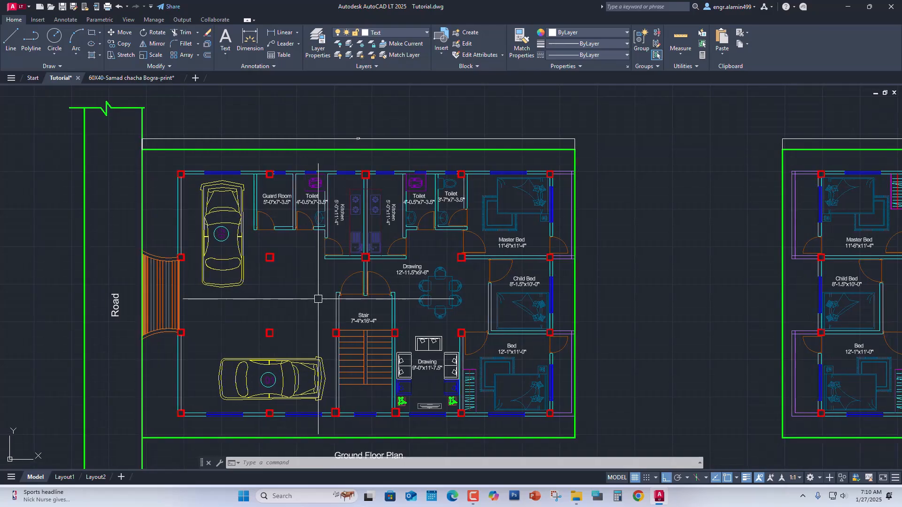